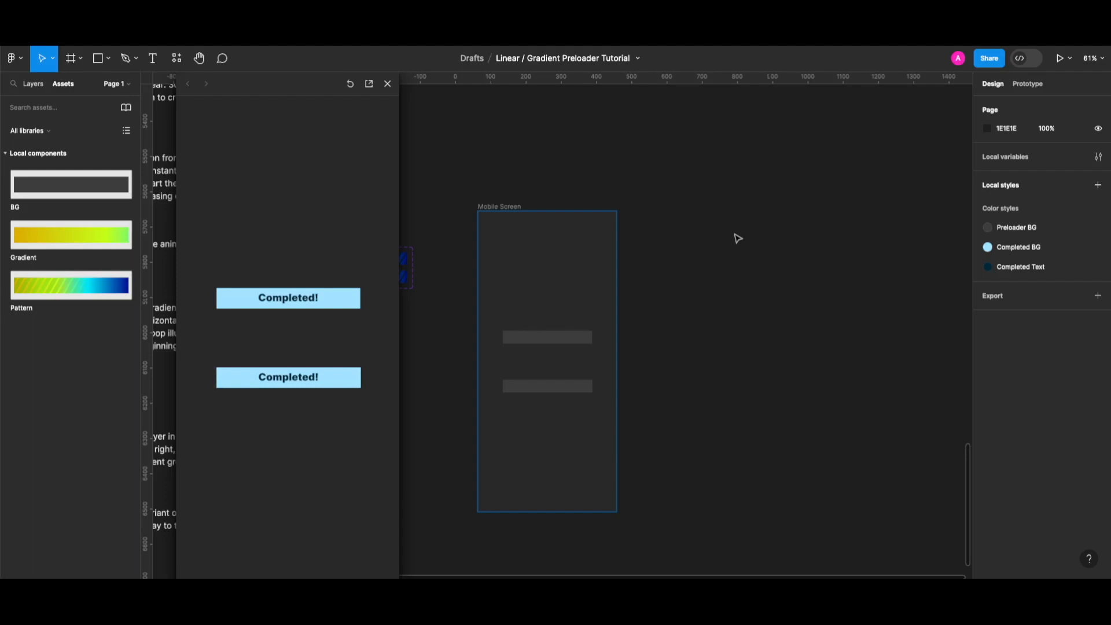
Step: Replay the finished preloader animation in the prototype preview
key("r")
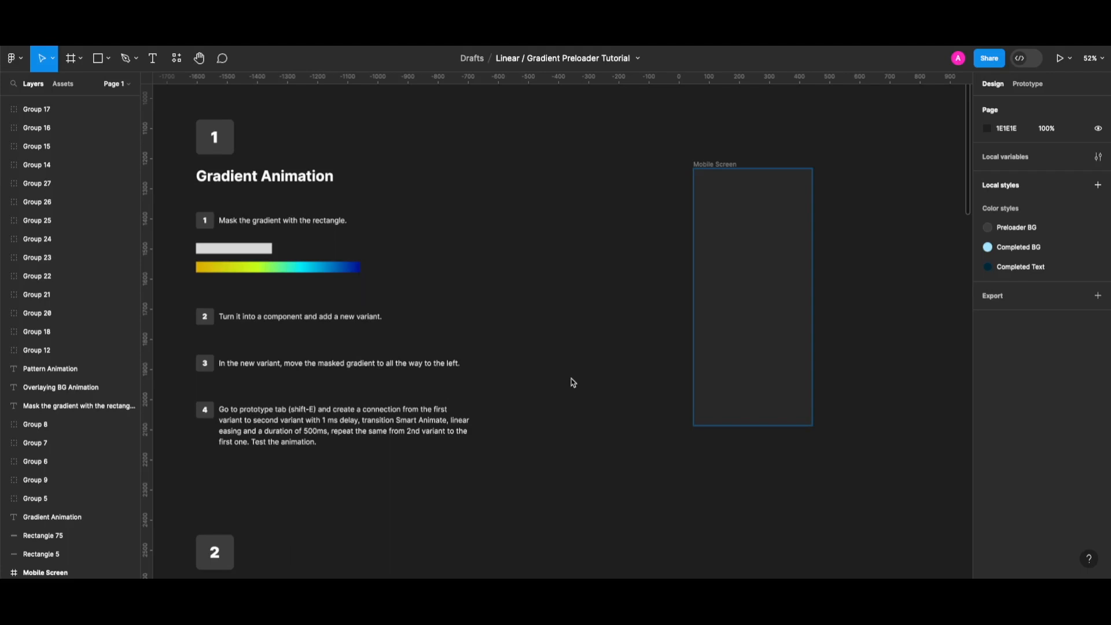
Step: Duplicate the grey rectangle and the gradient bar into the empty area beside the first masking instruction
left_click_drag(187, 247, 255, 271)
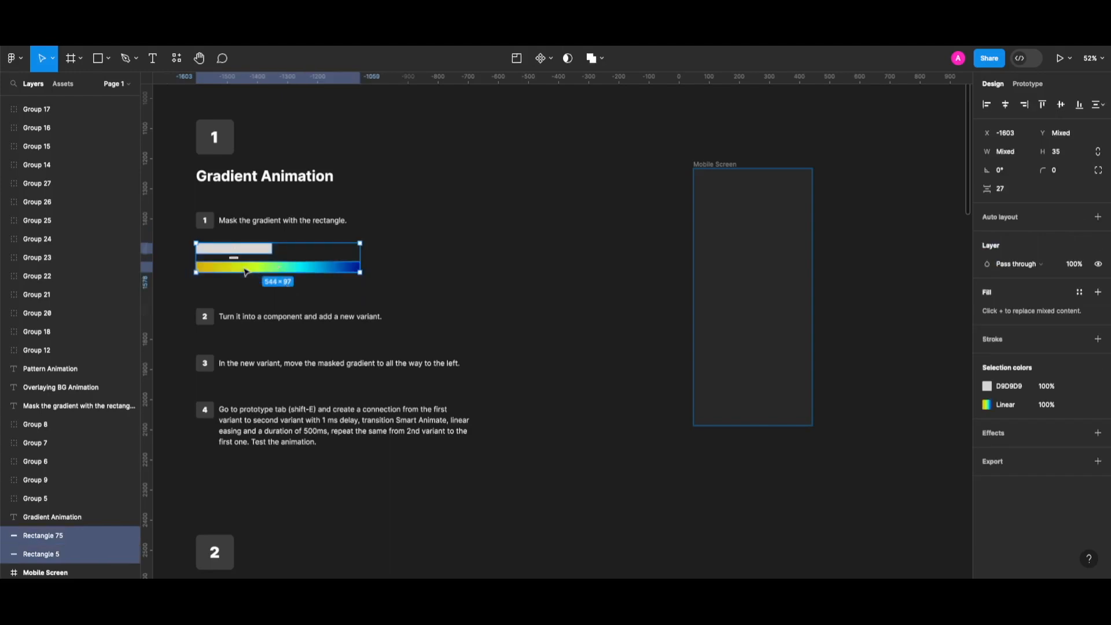
key("super+c")
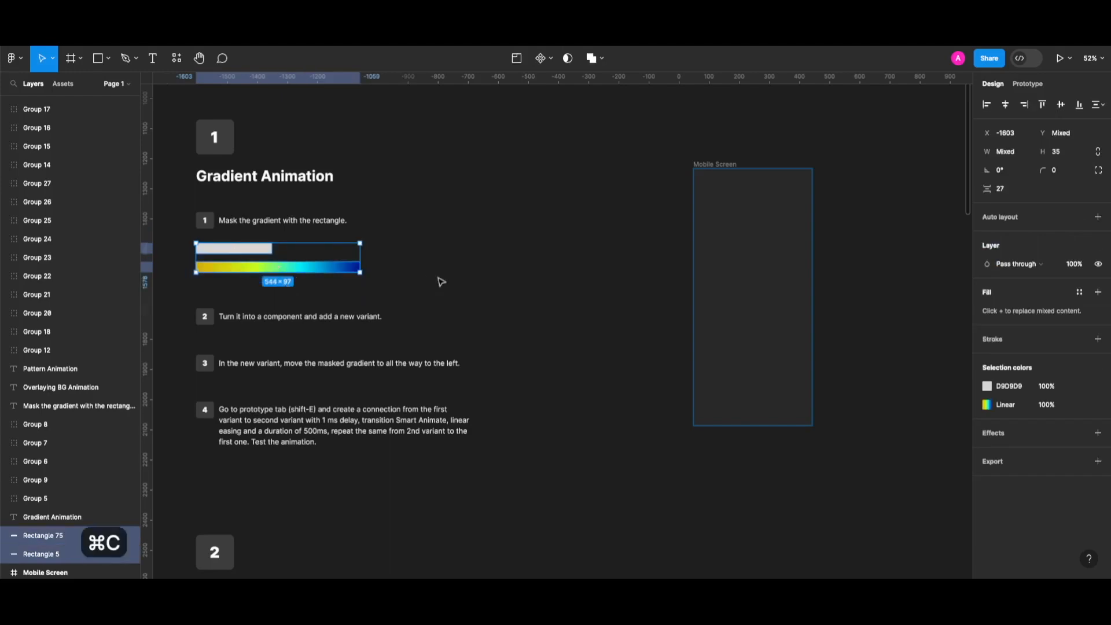
key("super+v")
Step: Move the copied gradient bar over the copied grey rectangle, aligning their left edges, and bring the gradient to the front
left_click(500, 257)
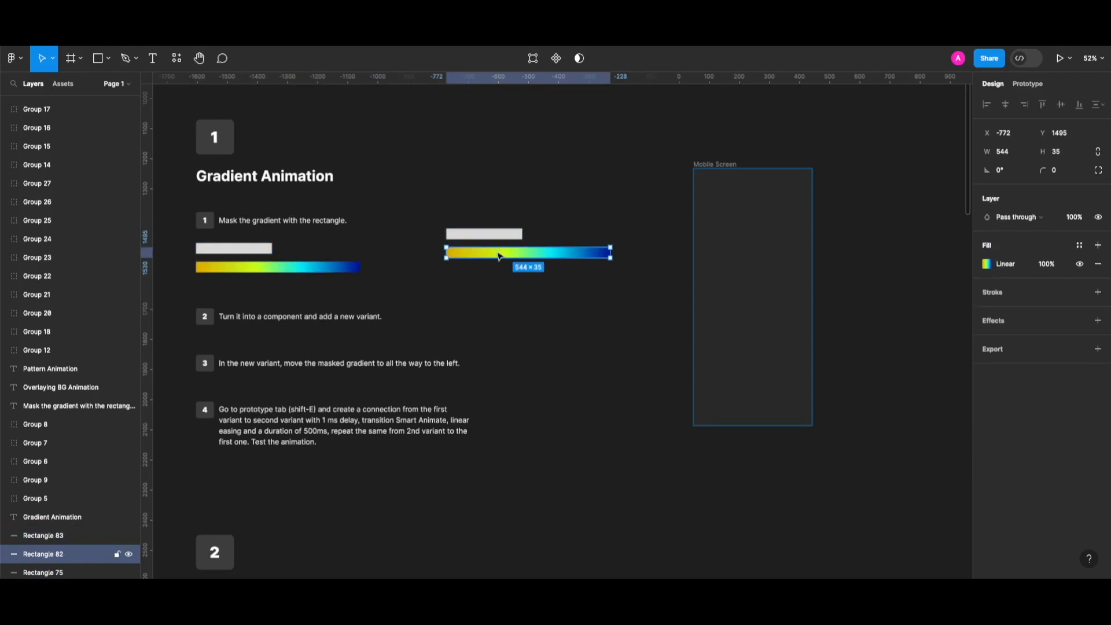
left_click_drag(499, 254, 533, 240)
key("Escape")
left_click(550, 239)
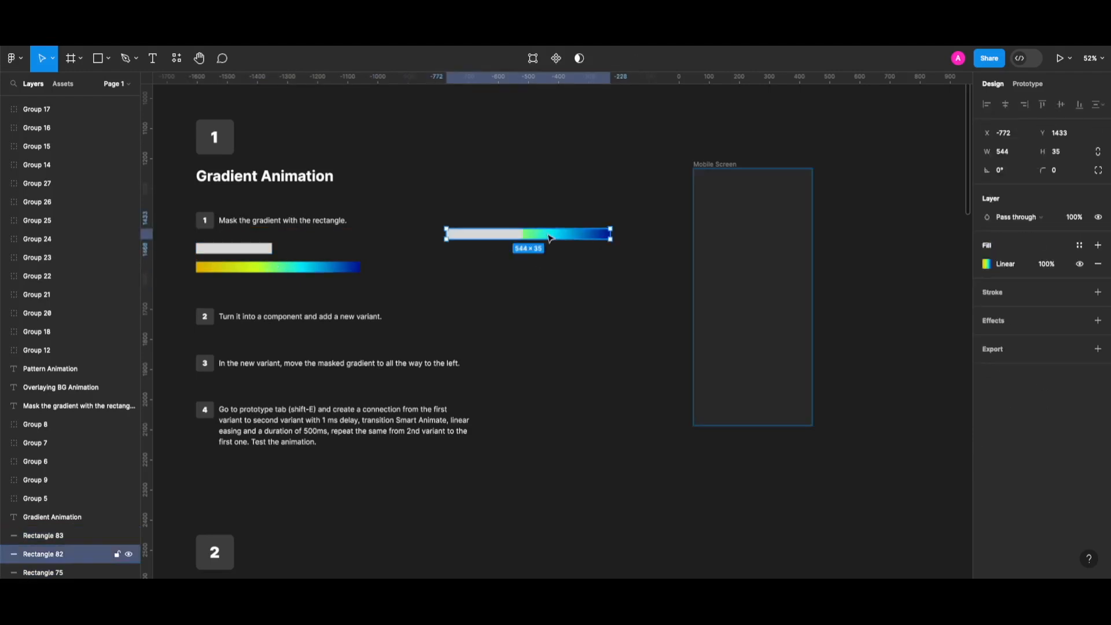
right_click(549, 236)
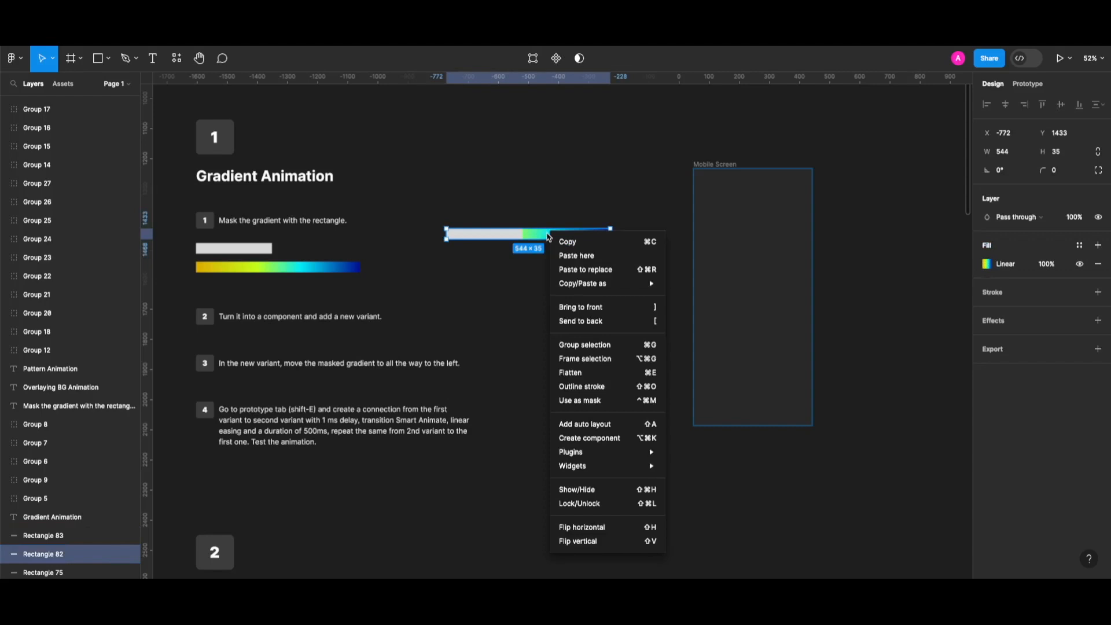
left_click(593, 314)
Step: Mask the copied gradient with the grey rectangle and move the mask group level with the second instruction
left_click_drag(427, 207, 519, 285)
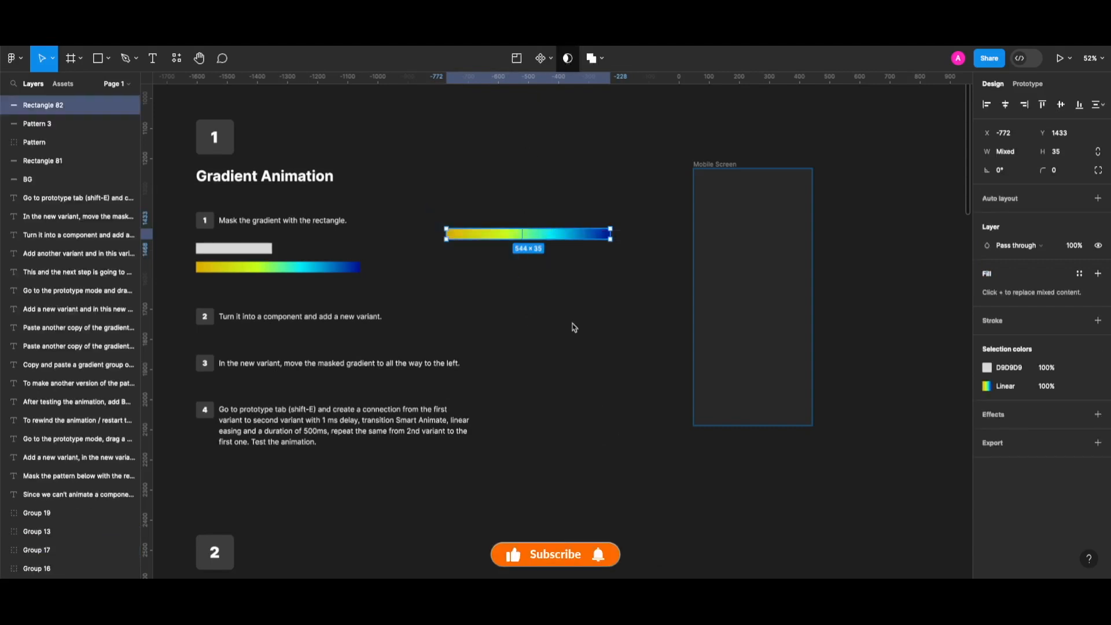
key("ctrl+alt+m")
left_click_drag(472, 235, 572, 289)
Step: Turn the mask group into a component and rename it "Gradient"
scroll(578, 235, "right", 3)
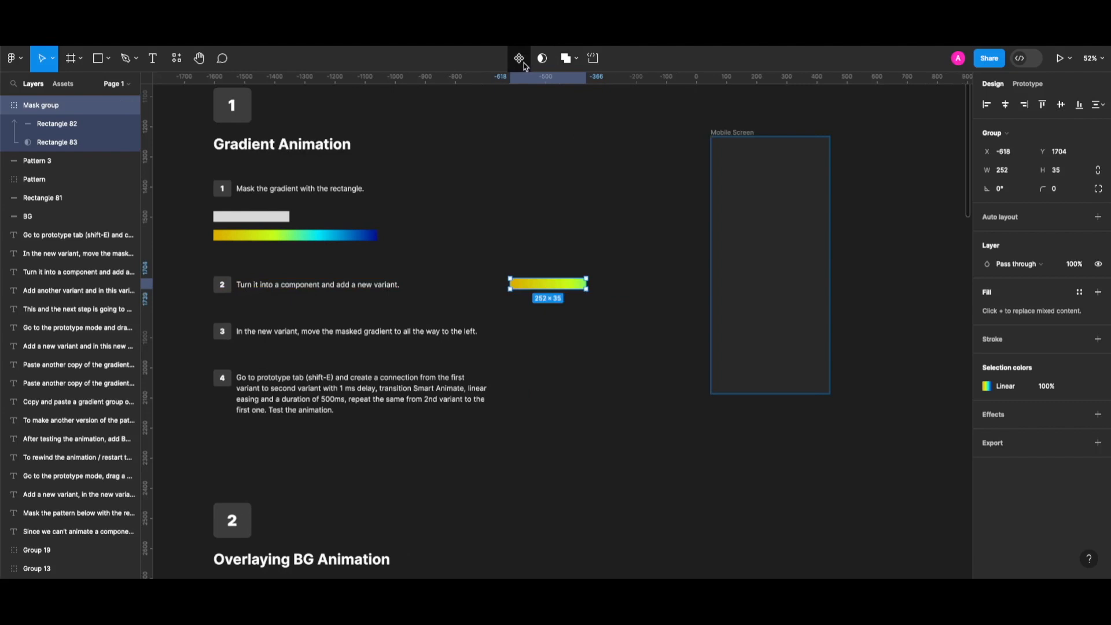
left_click(519, 59)
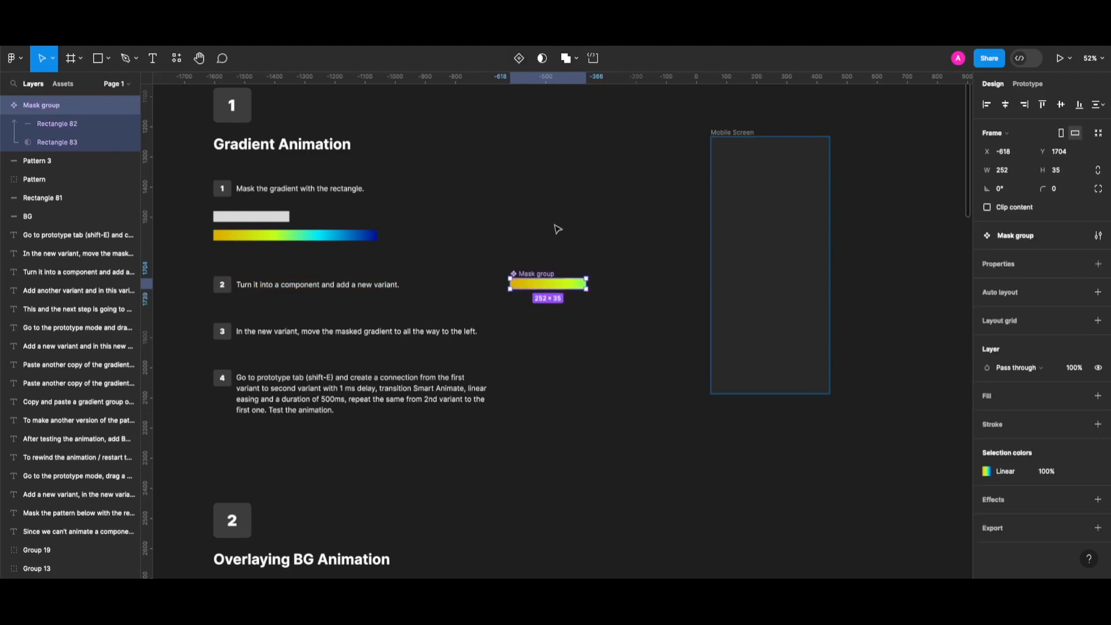
left_click_drag(548, 286, 586, 286)
double_click(576, 275)
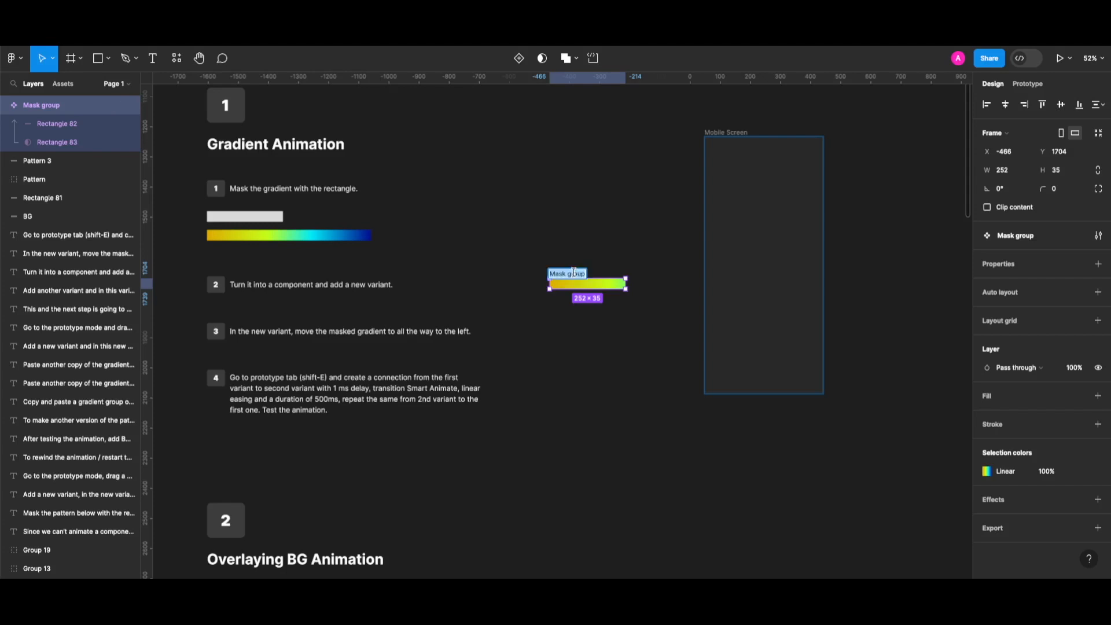
type("Gradient")
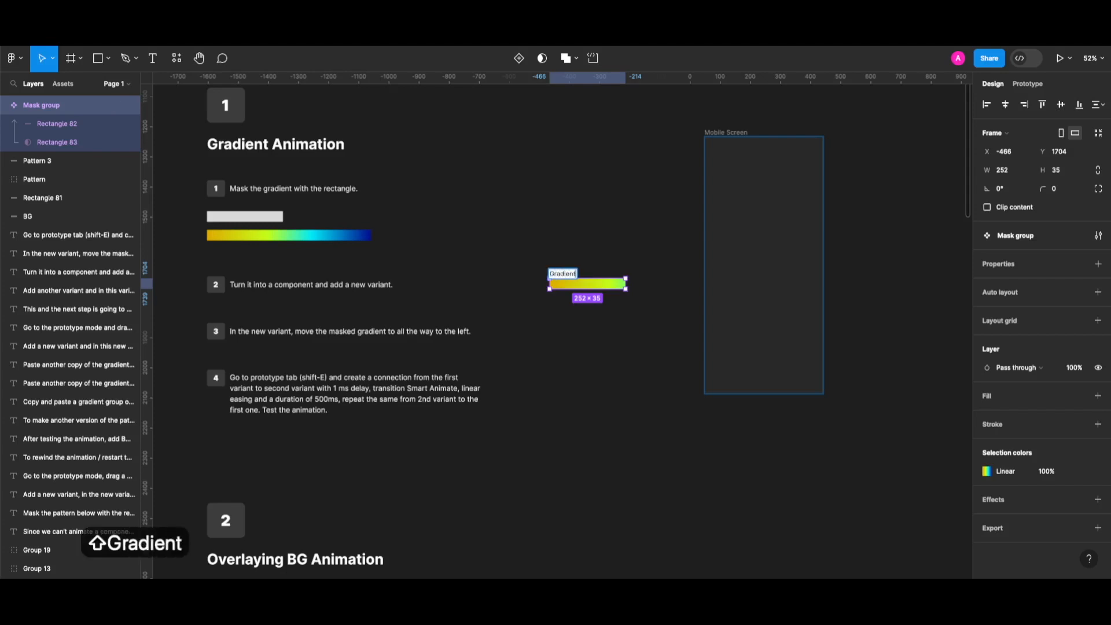
key("Return")
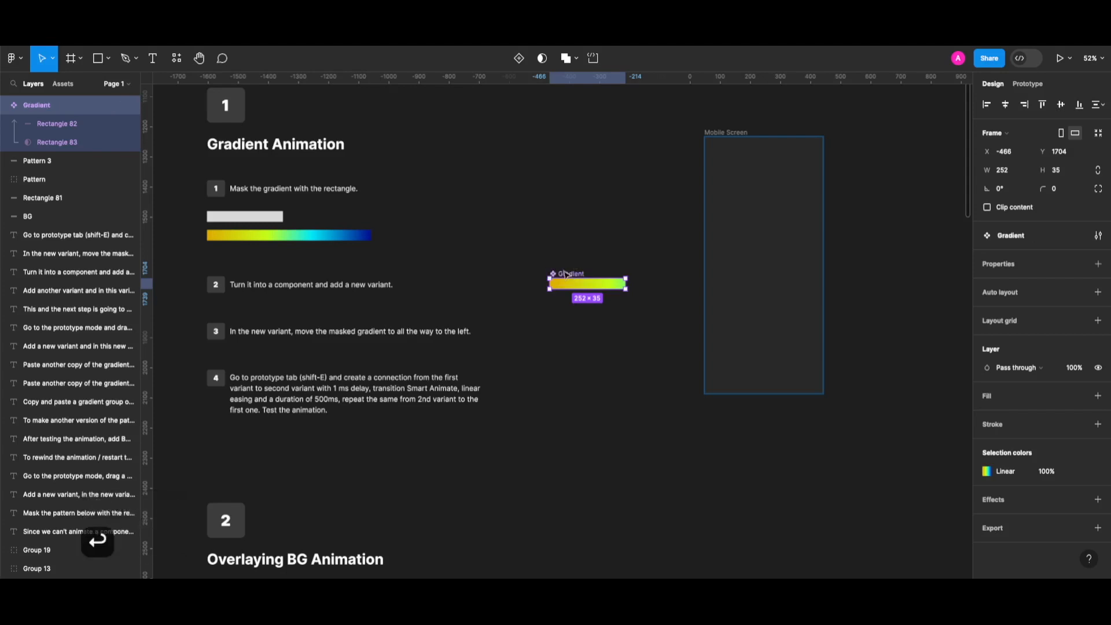
left_click(573, 243)
Step: Add a second variant to the Gradient component
scroll(577, 253, "down", 1)
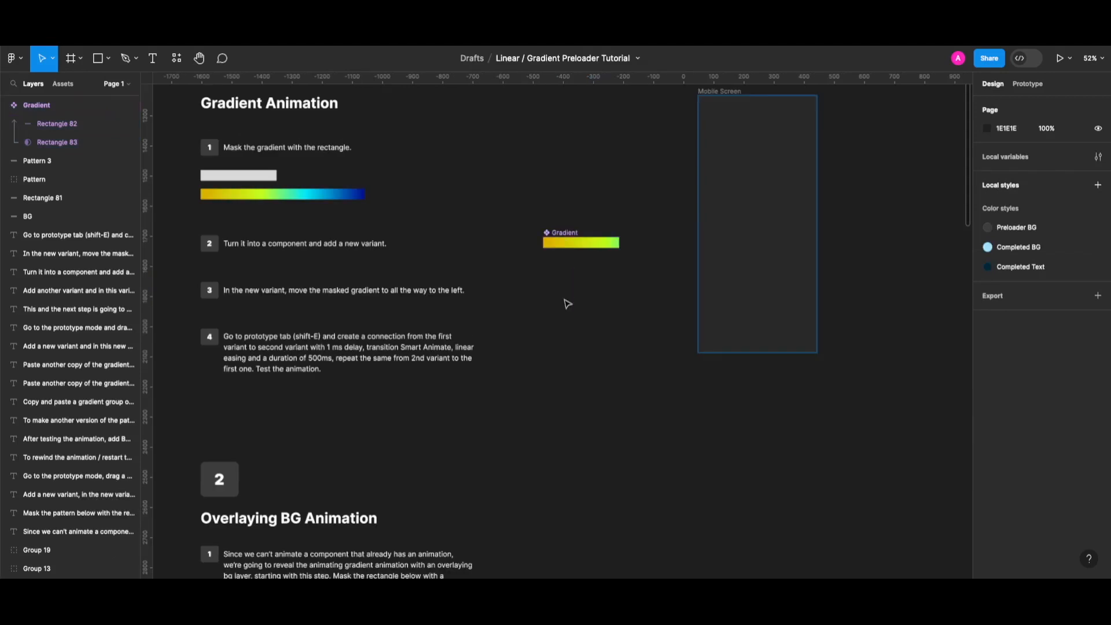
scroll(568, 303, "left", 1)
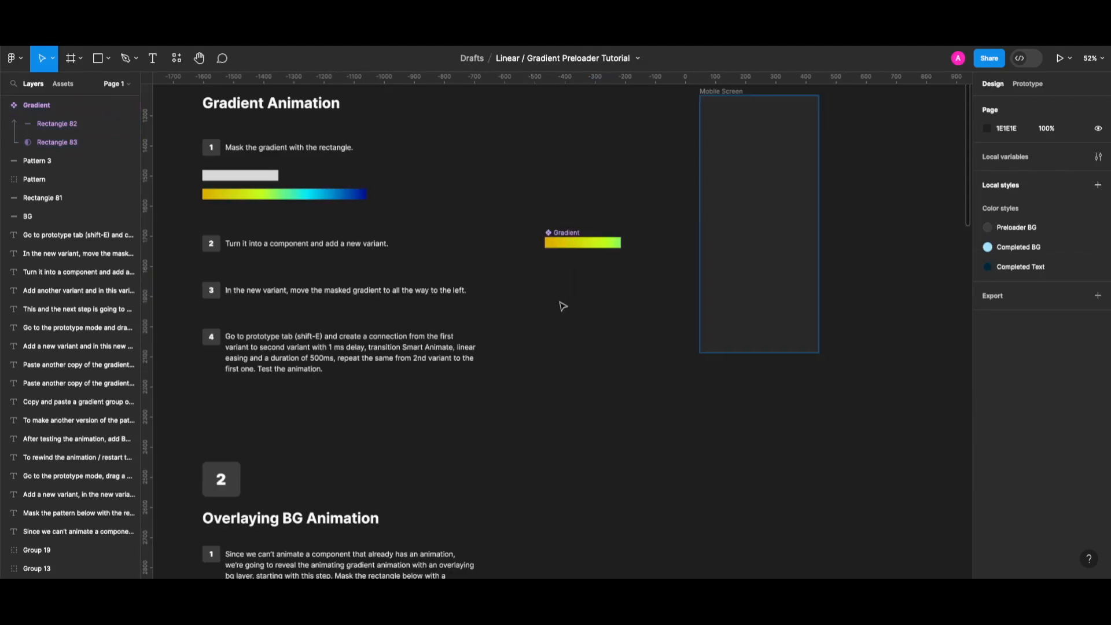
left_click(580, 247)
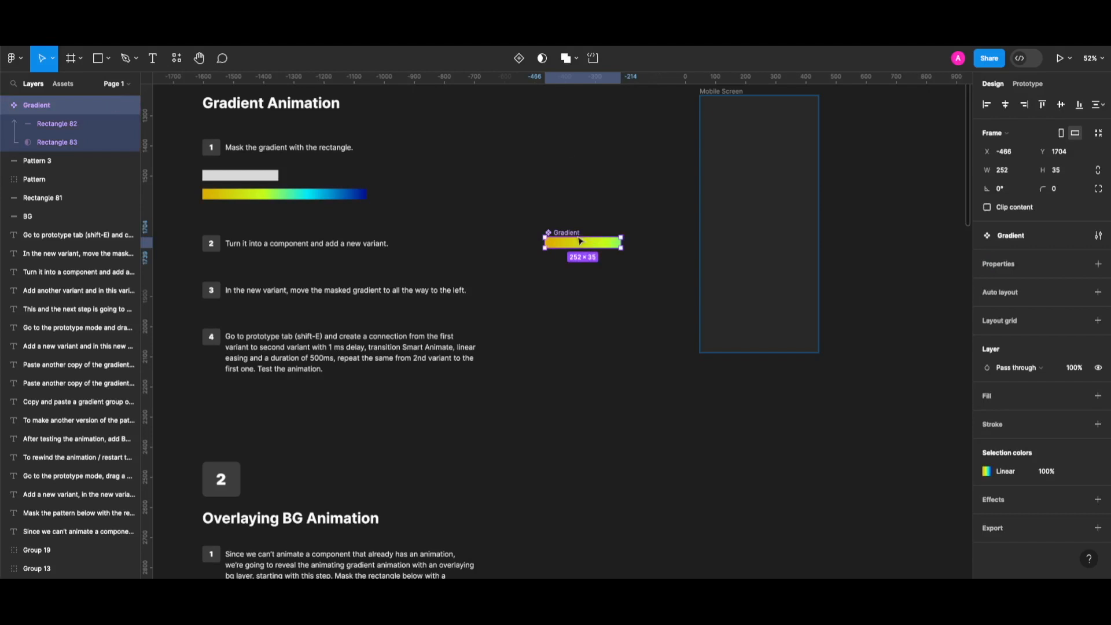
left_click(521, 58)
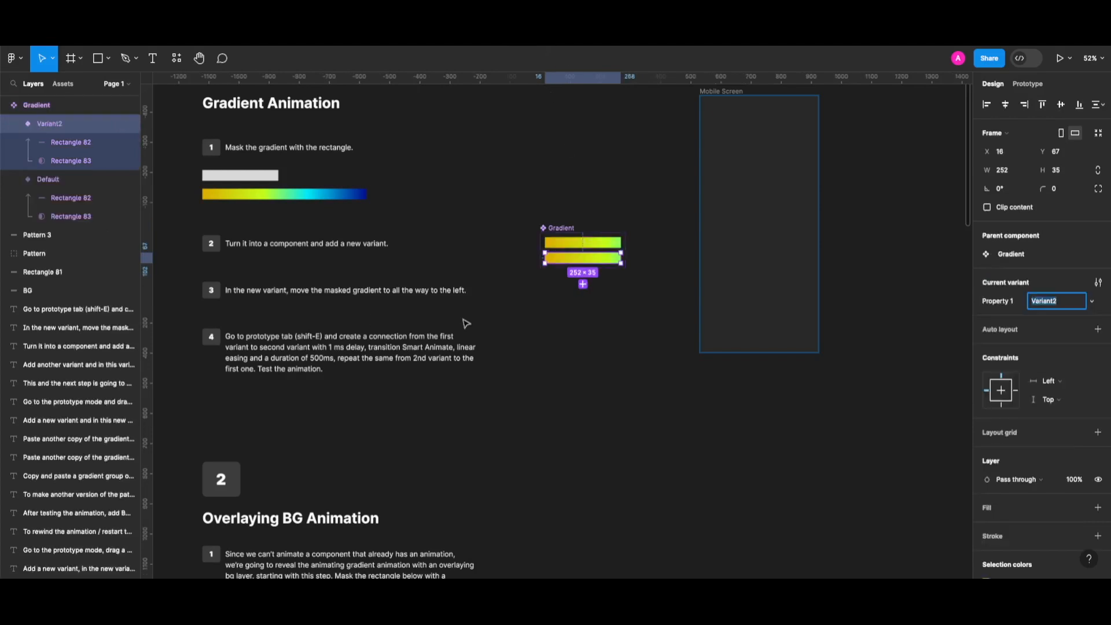
Step: In the second variant, shift the masked gradient all the way left so its blue end fills the mask
left_click_drag(600, 260, 521, 258)
scroll(623, 254, "up", 5)
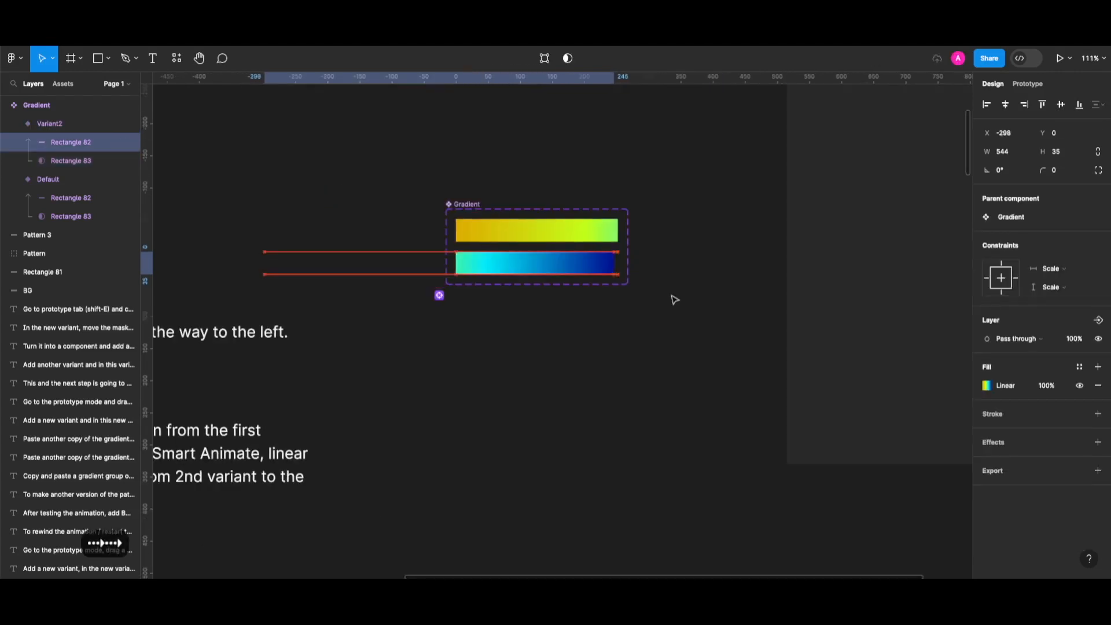
left_click(585, 323)
Step: Switch to prototype mode and connect the Gradient component's first variant to the second variant
scroll(584, 325, "down", 5)
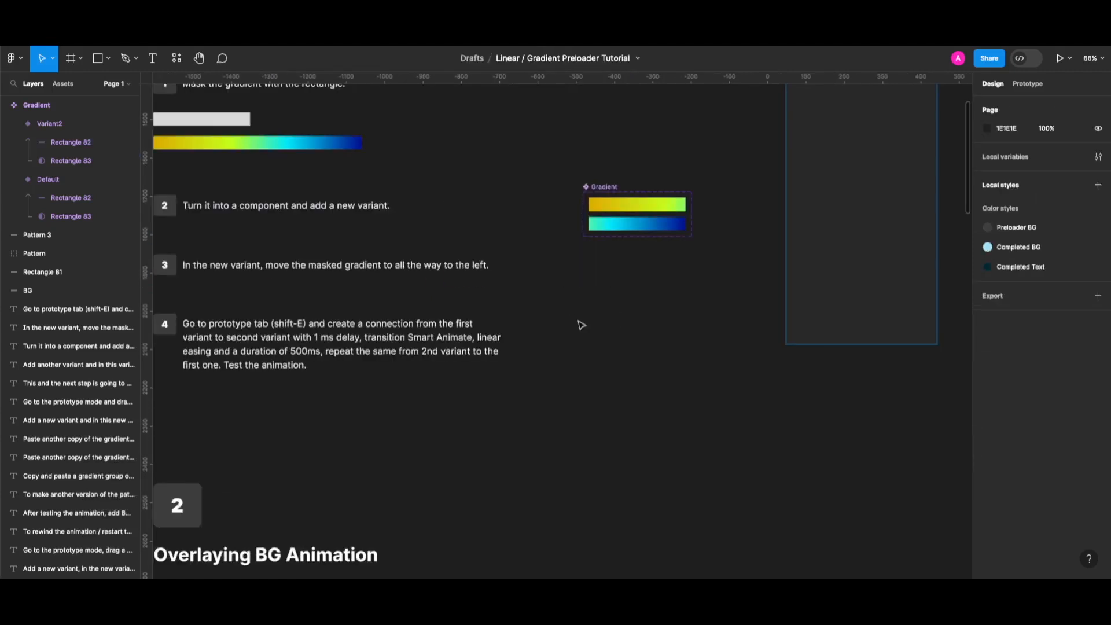
scroll(582, 324, "left", 2)
scroll(608, 327, "down", 2)
key("shift+e")
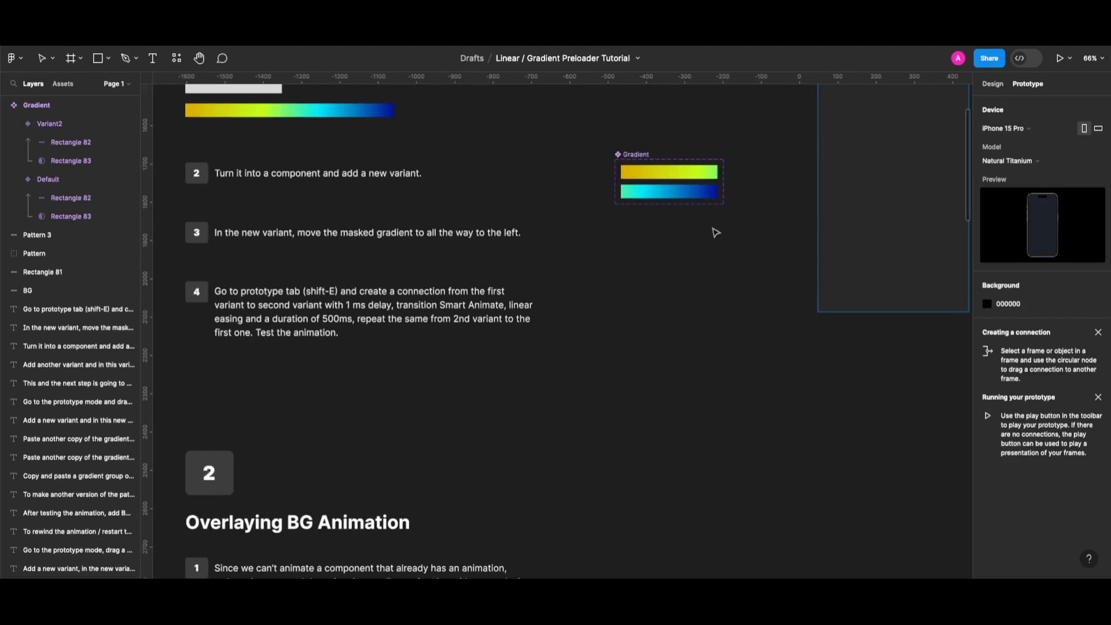
left_click(671, 186)
left_click_drag(670, 180, 670, 198)
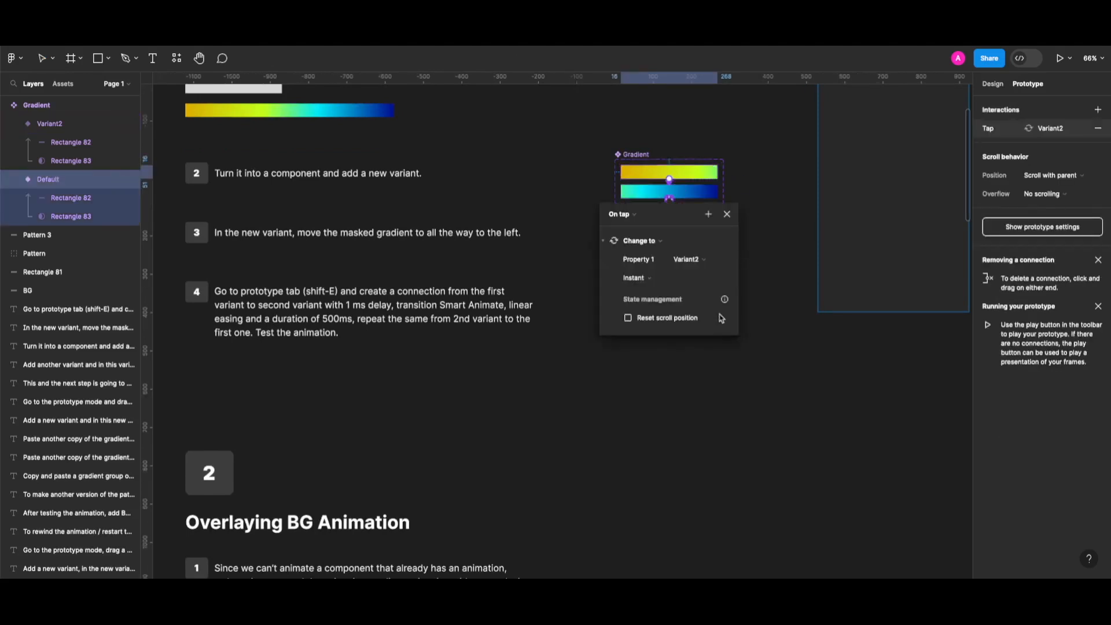
Step: Set the connection's trigger to After delay with a delay of 1 ms
left_click(628, 219)
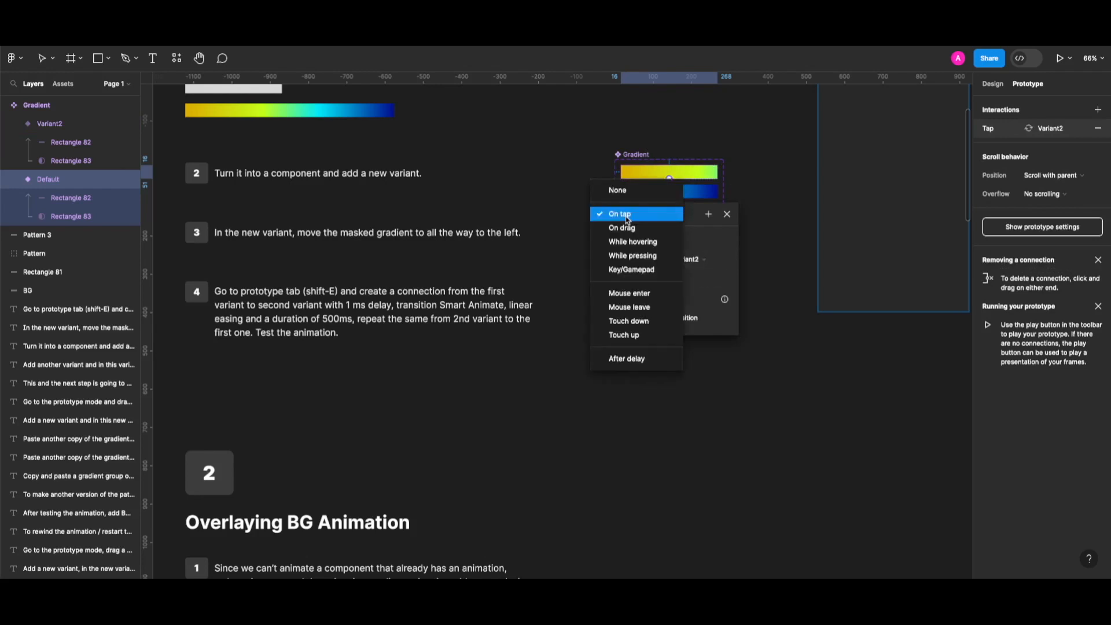
left_click(640, 360)
left_click(630, 216)
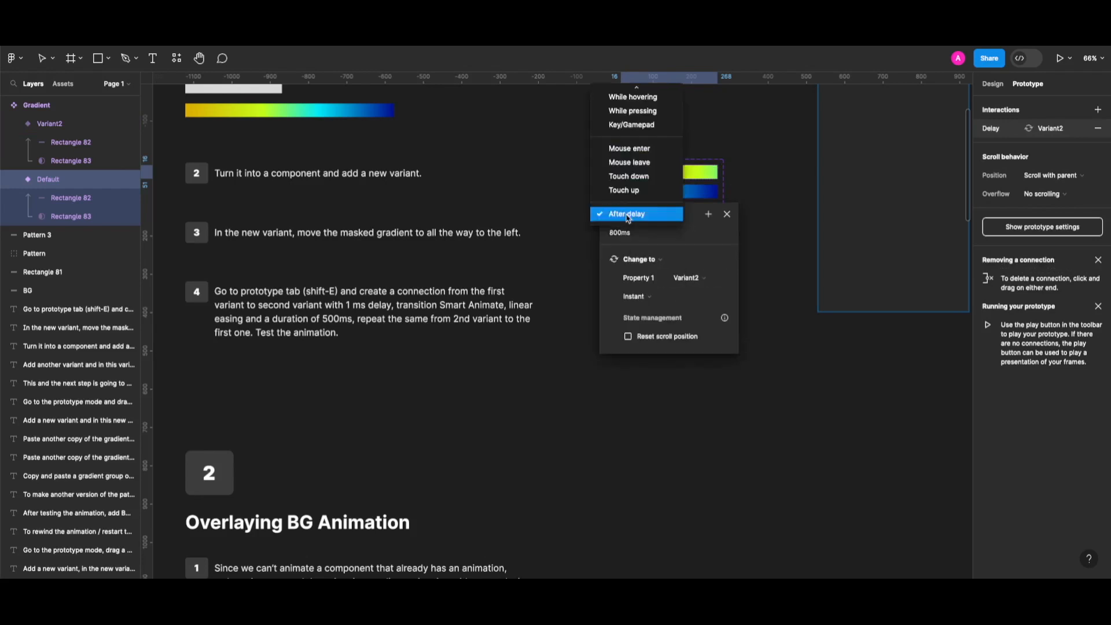
left_click(633, 244)
left_click(630, 234)
type("1")
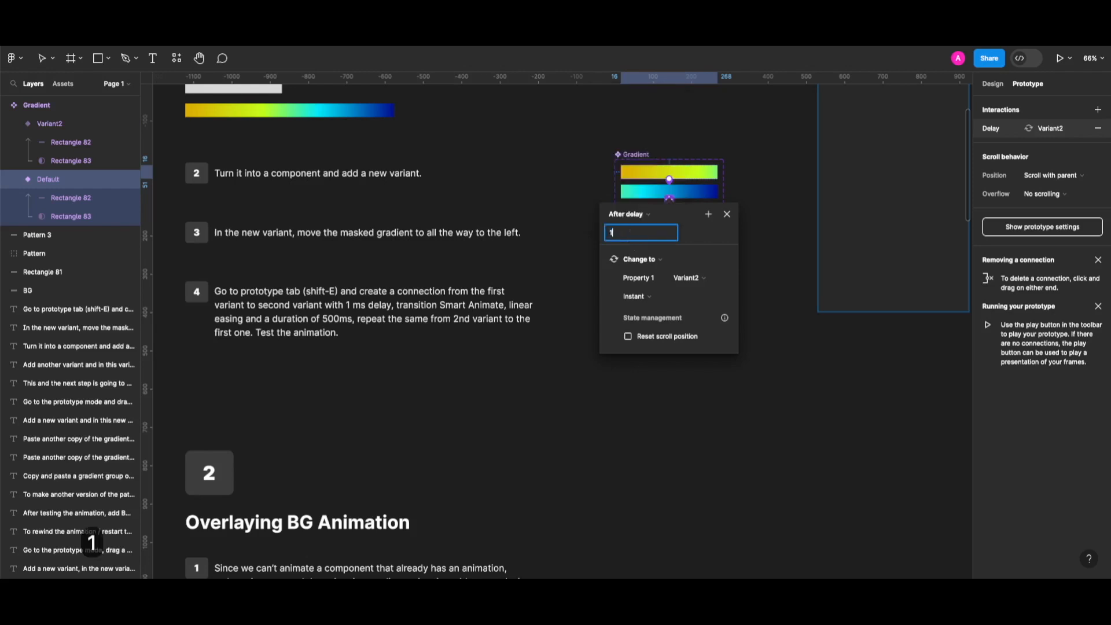
key("Return")
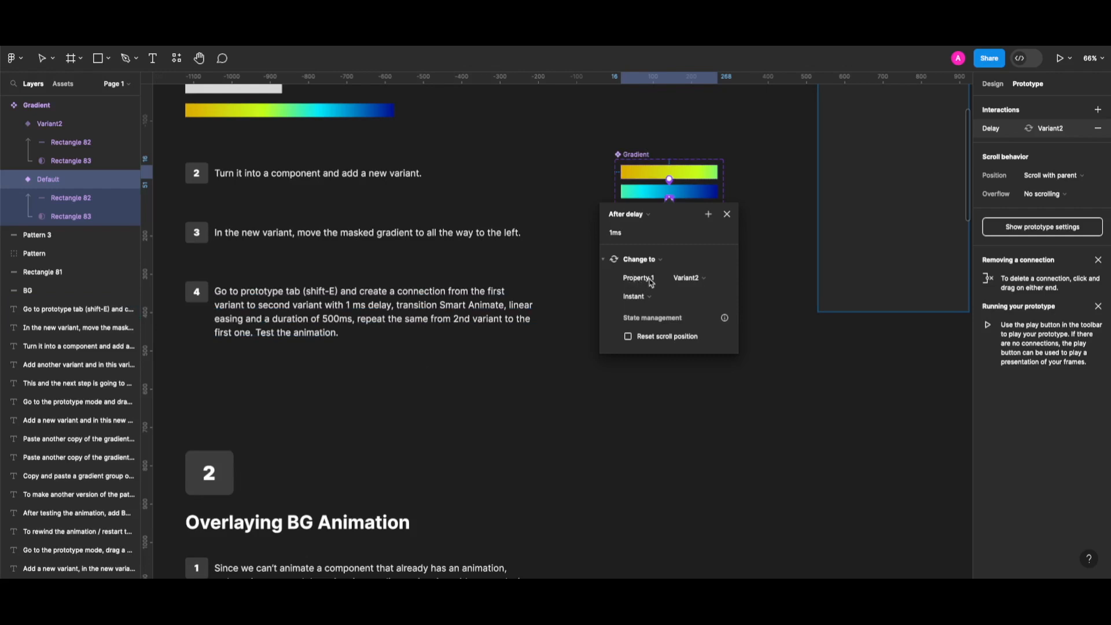
Step: Set the connection's transition to Smart animate with a duration of 500 ms
left_click(637, 296)
left_click(690, 322)
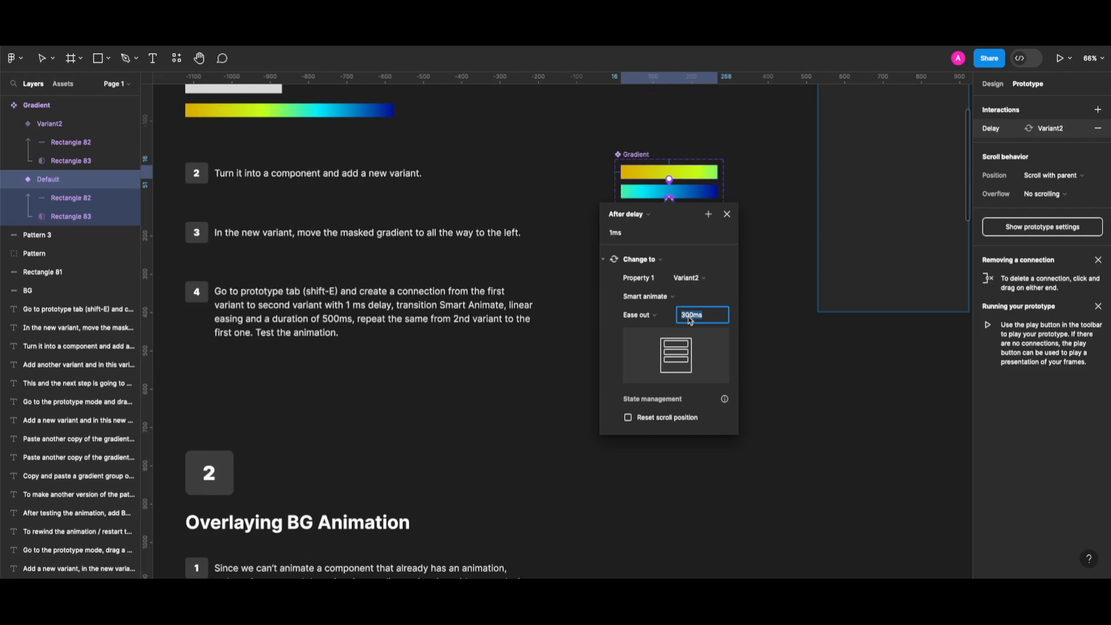
type("500")
key("Return")
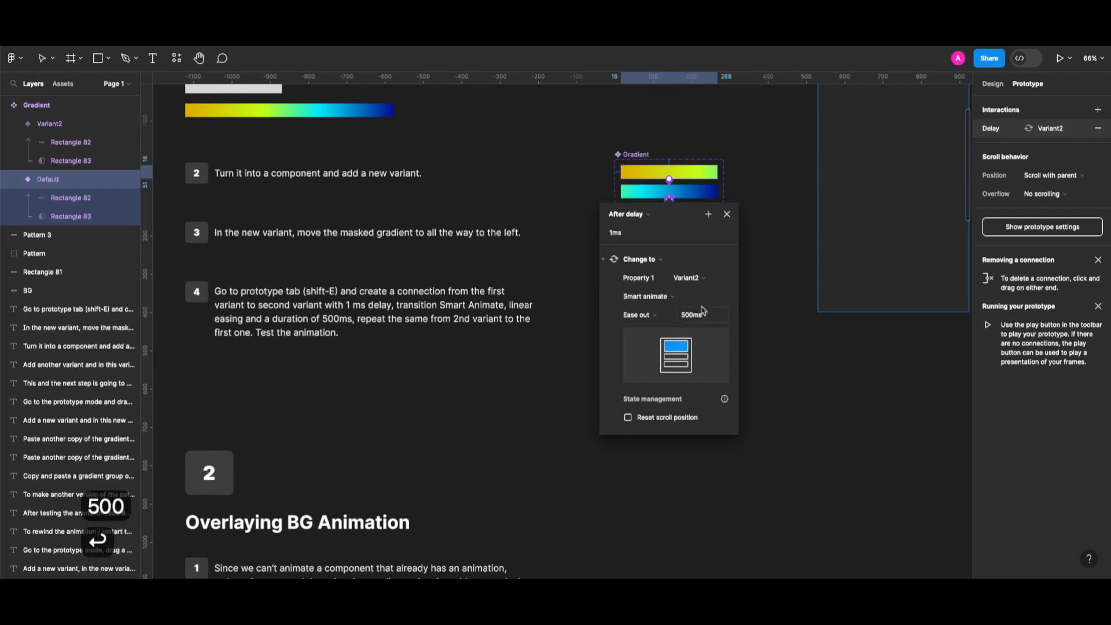
Step: Connect the second variant back to the default variant with an After delay trigger of 1 ms
left_click(672, 191)
left_click(663, 181)
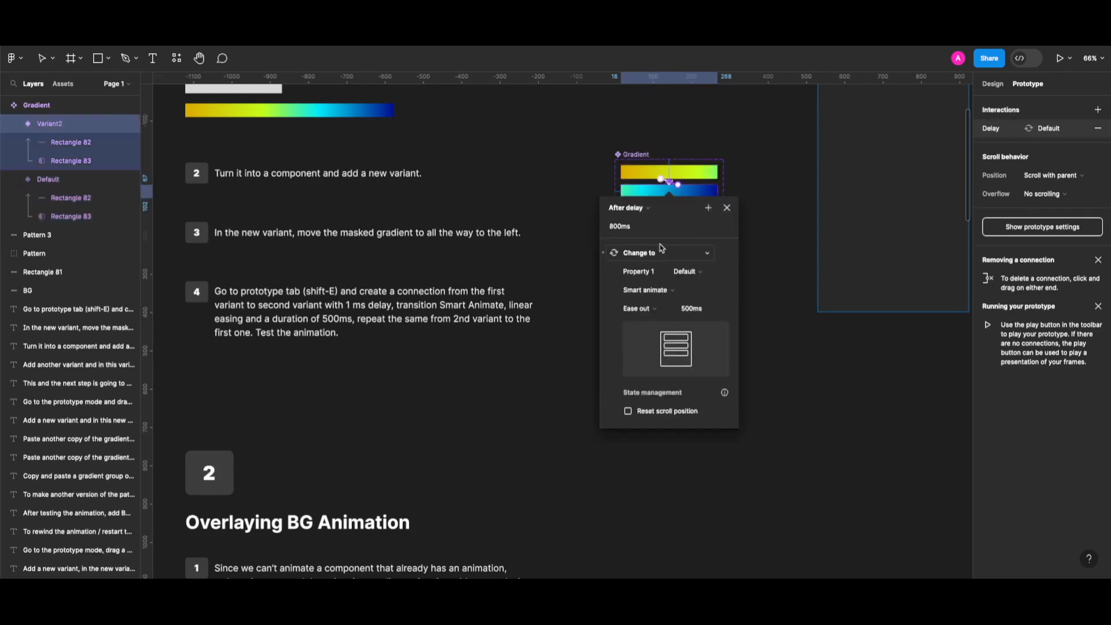
left_click(654, 229)
type("1")
key("Return")
left_click(727, 208)
Step: Place an instance of the Gradient component on the Mobile Screen frame and centre it horizontally and vertically
scroll(739, 313, "right", 3)
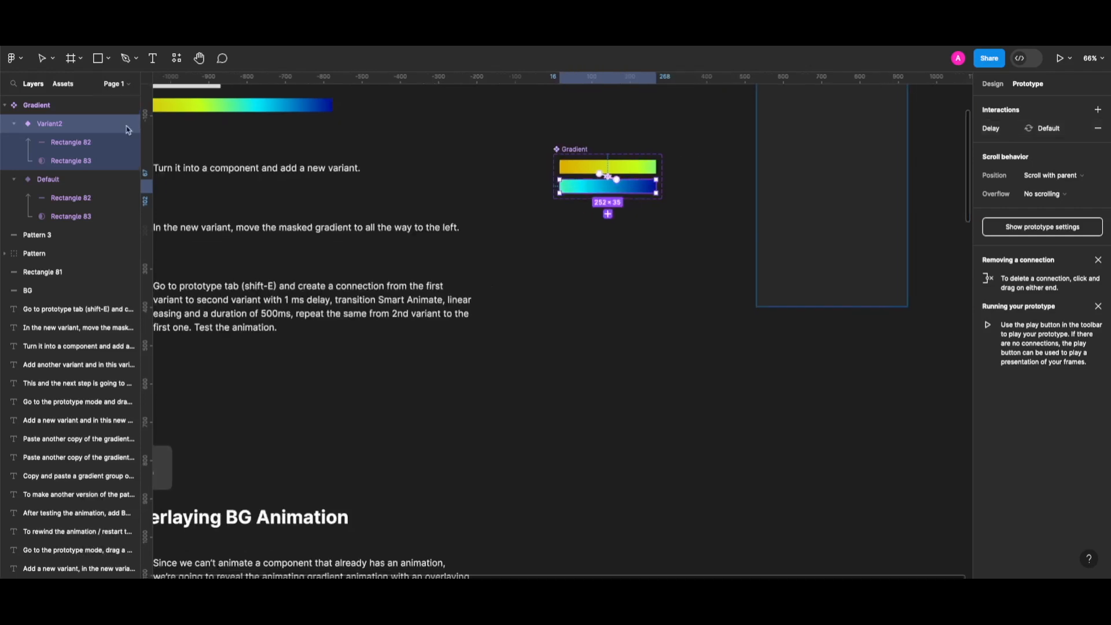
key("alt+2")
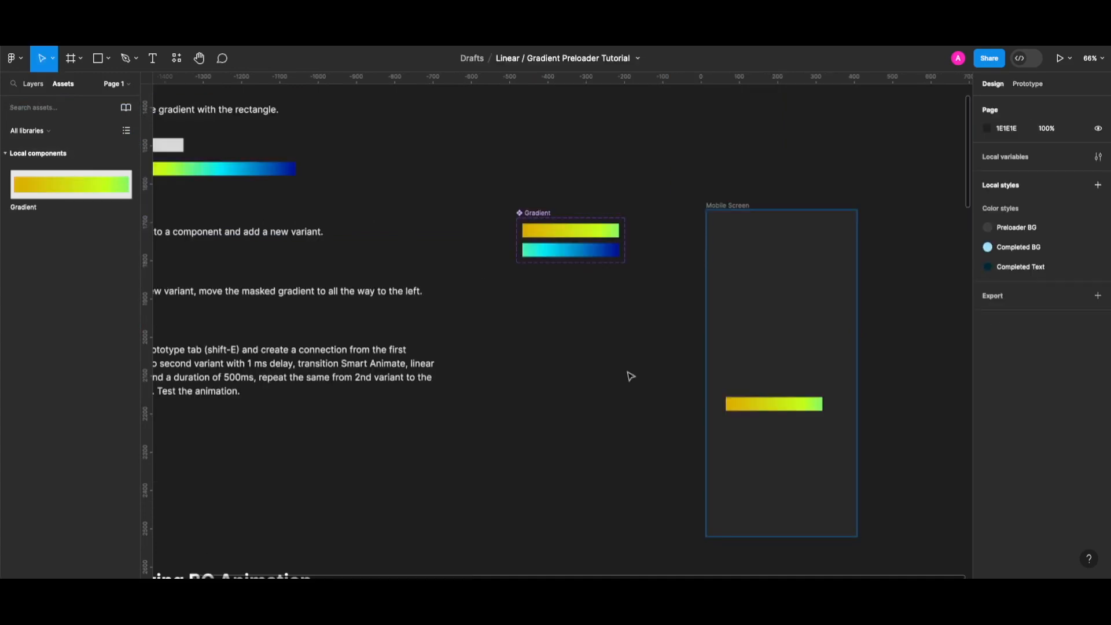
left_click_drag(796, 405, 805, 374)
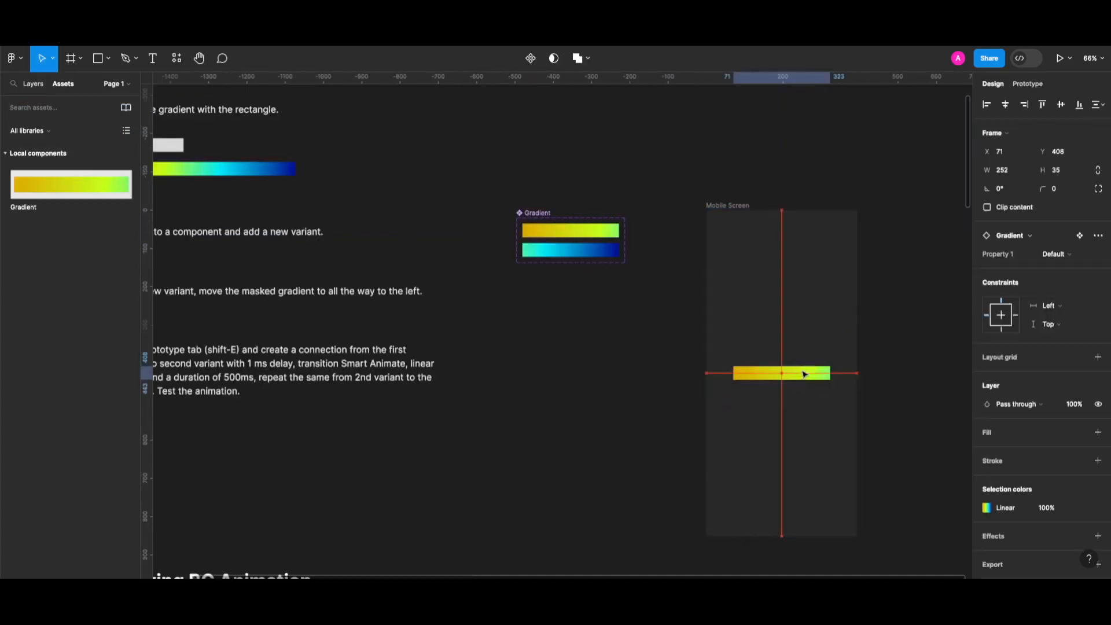
left_click(623, 386)
Step: Preview the looping gradient animation on the Mobile Screen and close the preview
scroll(624, 385, "down", 2)
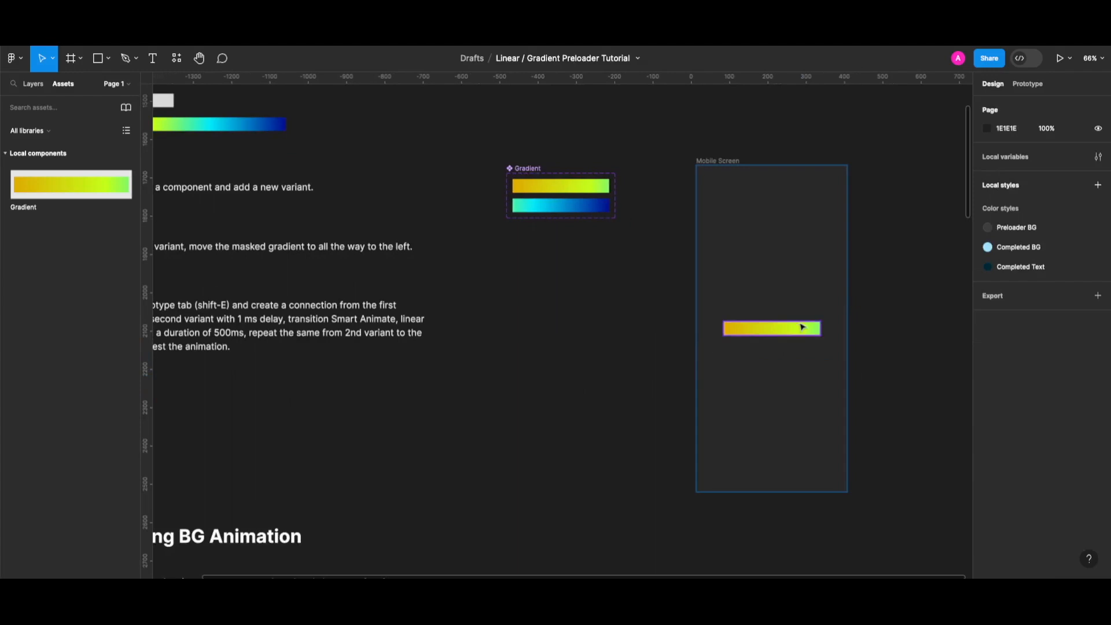
key("shift+space")
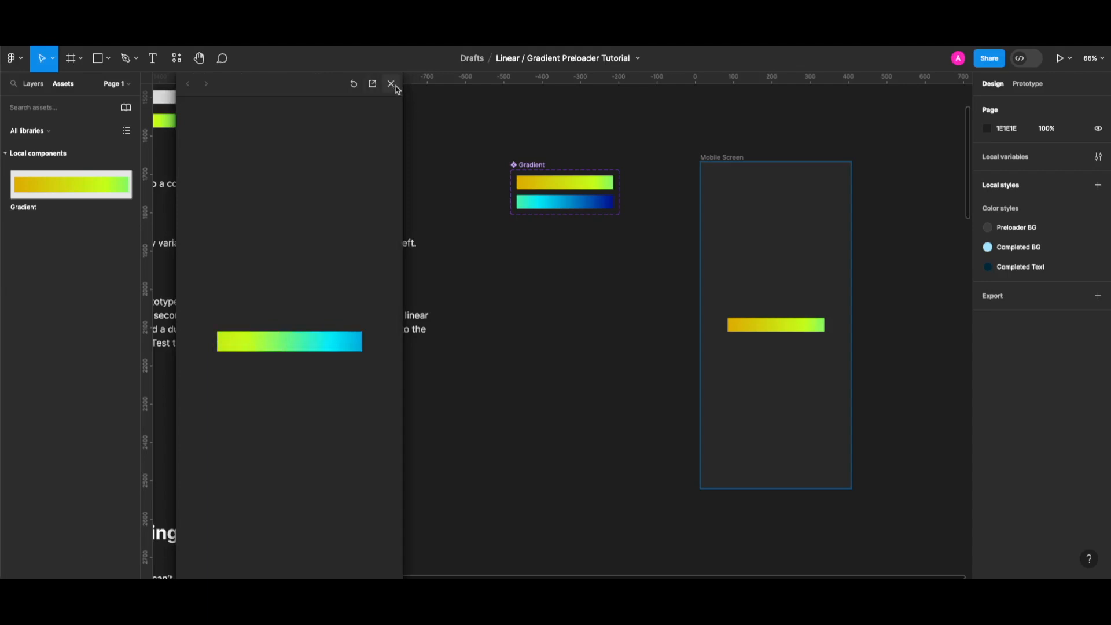
key("shift+space")
Step: Review the written instructions for the Overlaying BG Animation section
scroll(522, 394, "down", 3)
scroll(522, 395, "down", 2)
scroll(523, 395, "up", 3)
scroll(522, 395, "up", 1)
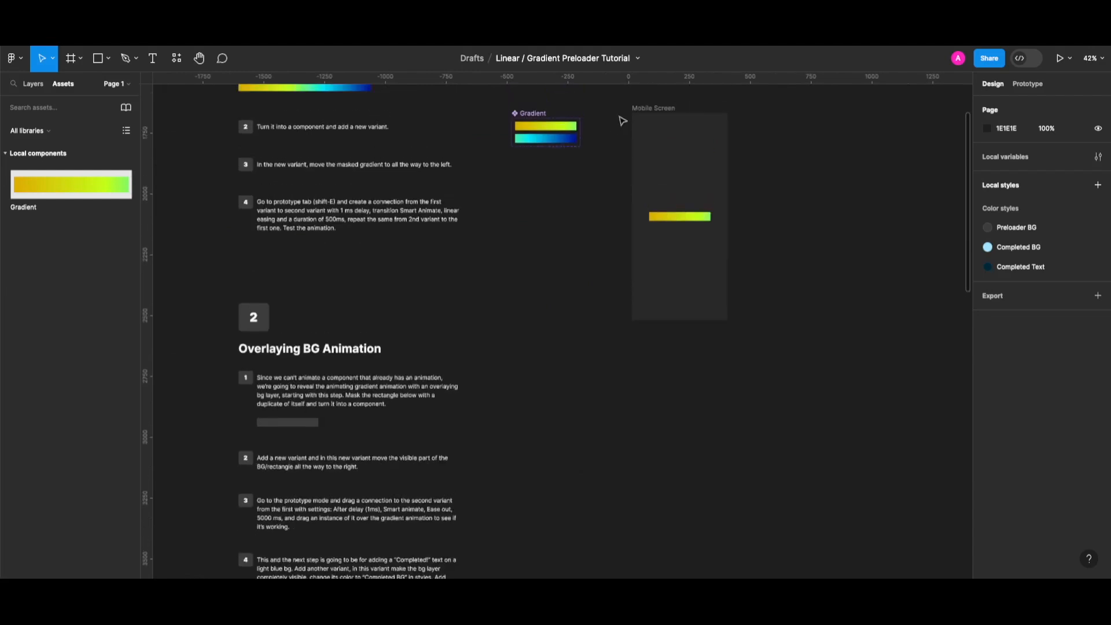
scroll(550, 418, "down", 2)
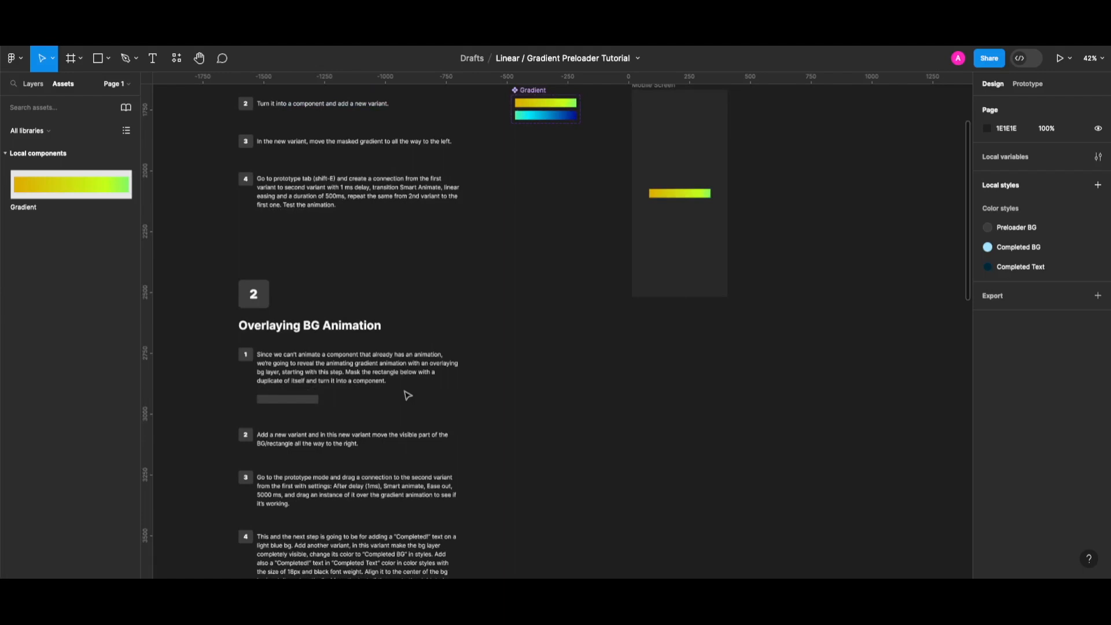
scroll(409, 391, "up", 3)
scroll(705, 313, "up", 5)
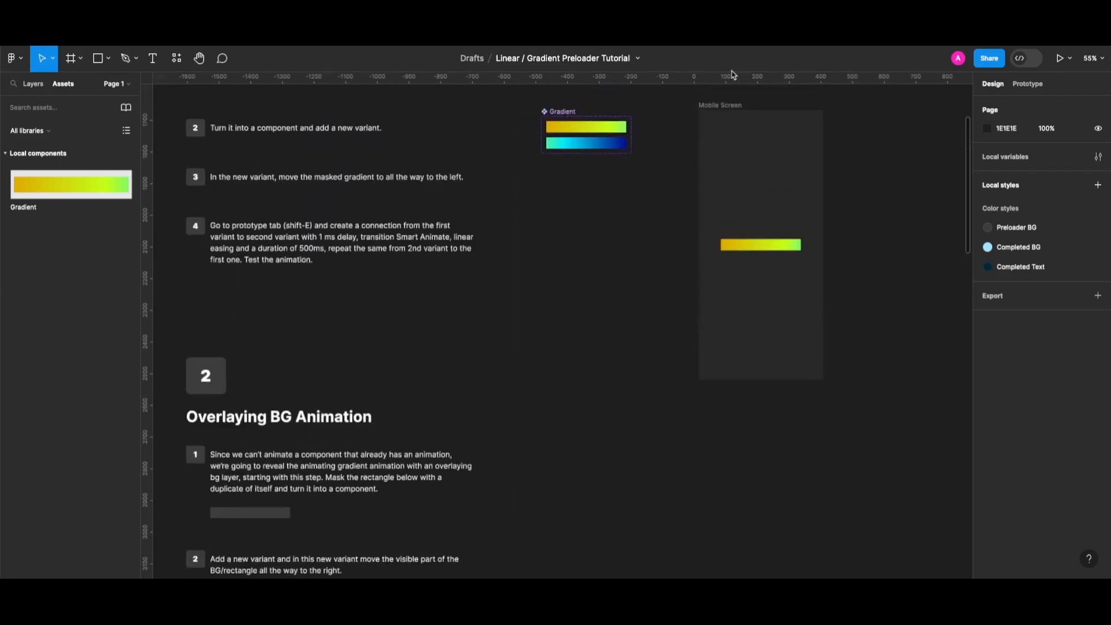
Step: Move the Mobile Screen frame down next to the Overlaying BG Animation section
left_click_drag(718, 106, 707, 406)
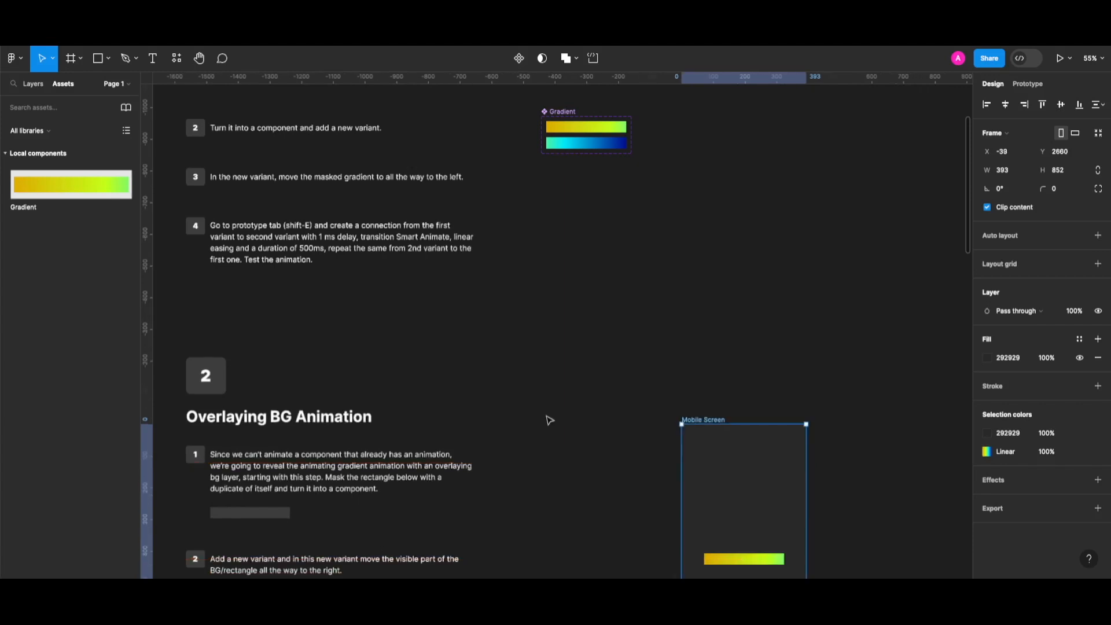
scroll(550, 419, "down", 5)
scroll(550, 418, "down", 1)
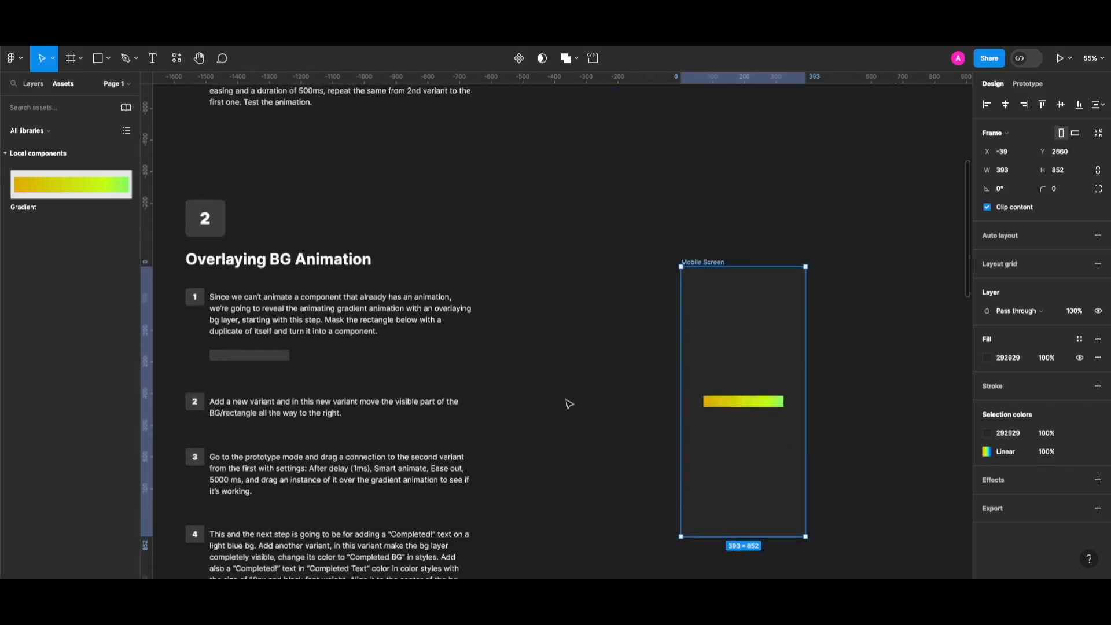
scroll(677, 397, "down", 1)
scroll(677, 397, "down", 3)
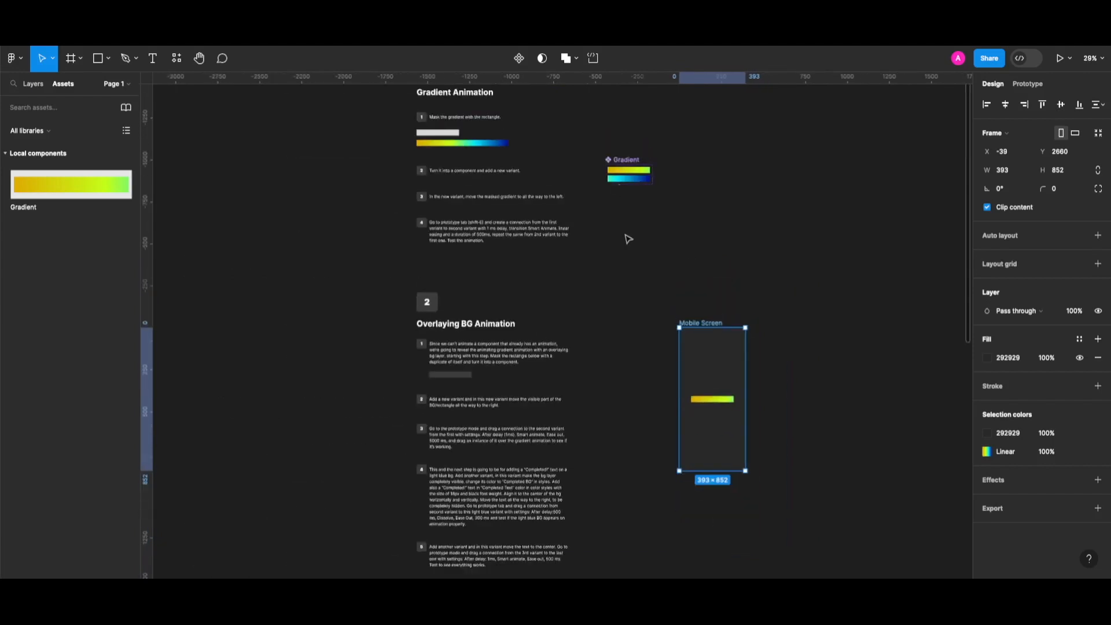
Step: Duplicate the Gradient component set below the original and rename the copy Gradient2
scroll(625, 208, "up", 2)
scroll(653, 268, "up", 5)
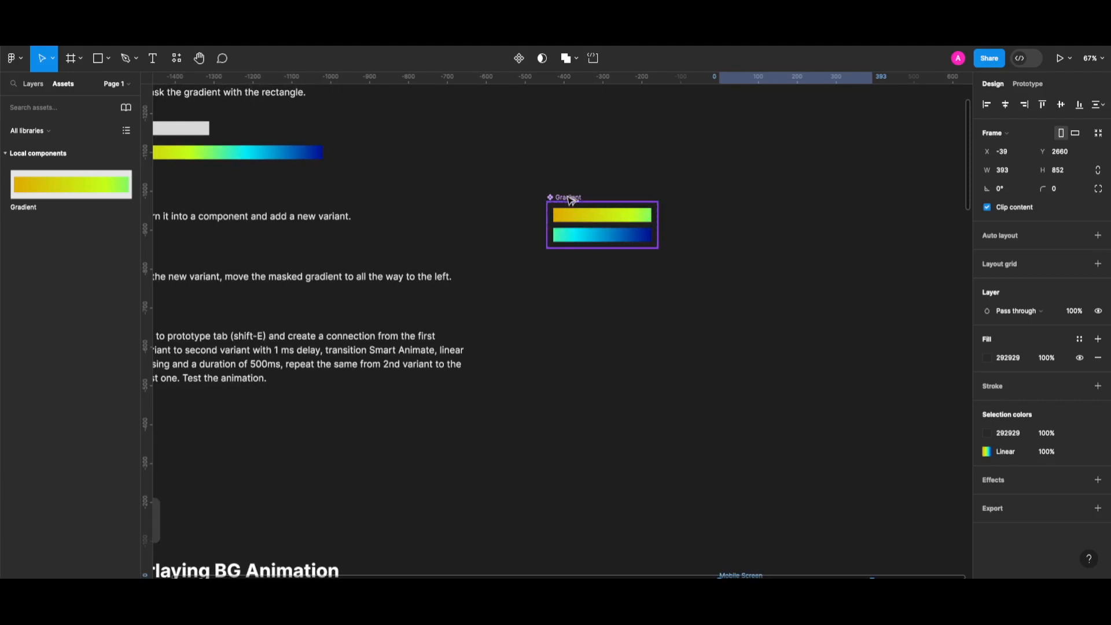
left_click(570, 200)
key("ctrl+d")
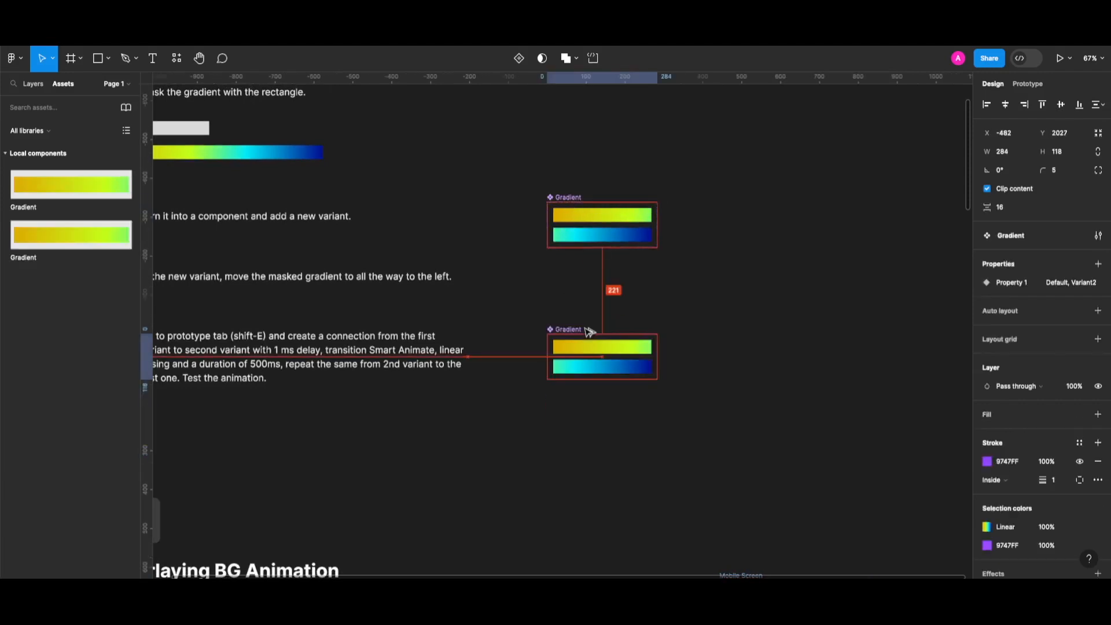
left_click(588, 333)
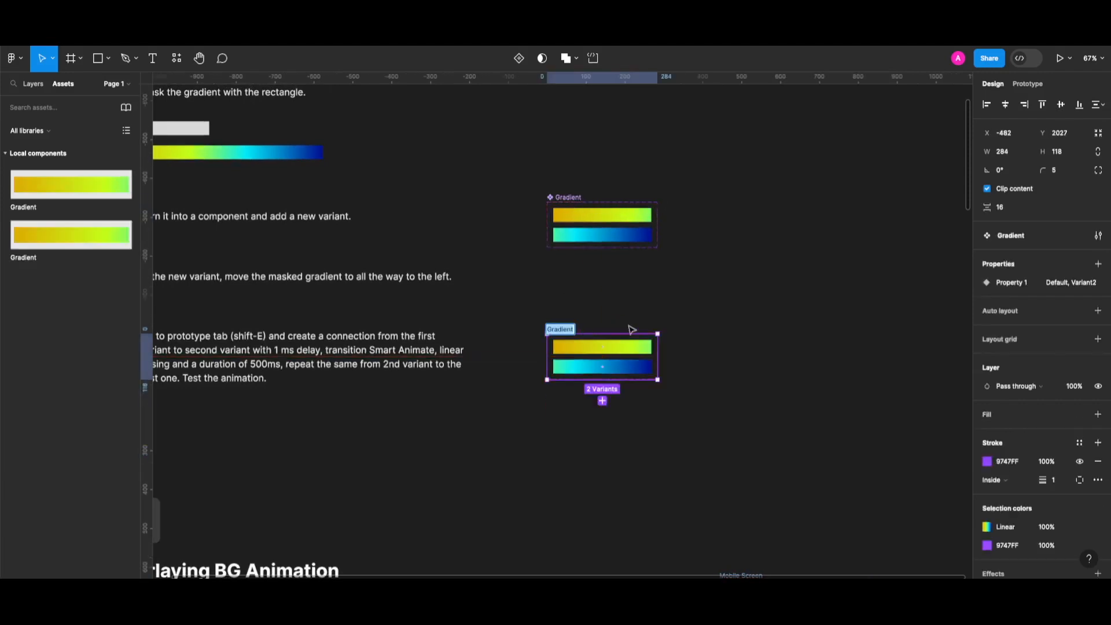
key("Right")
type("2")
key("Return")
scroll(618, 402, "down", 5)
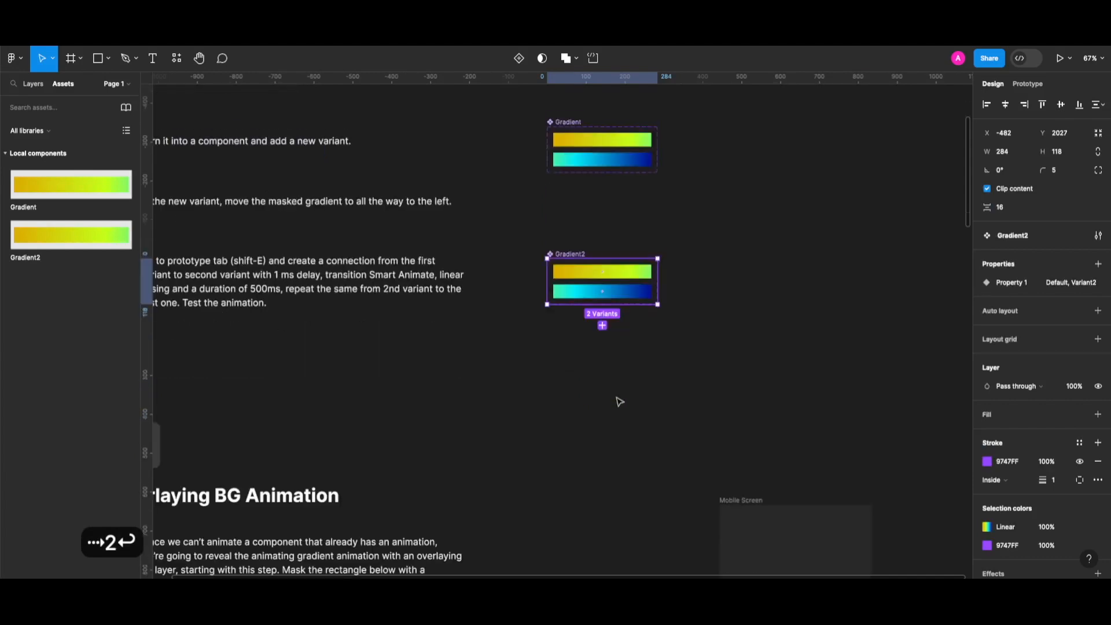
Step: Delete the Gradient instance from the Mobile Screen and narrow Gradient2's default variant to a 16 px wide sliver
scroll(620, 401, "down", 1)
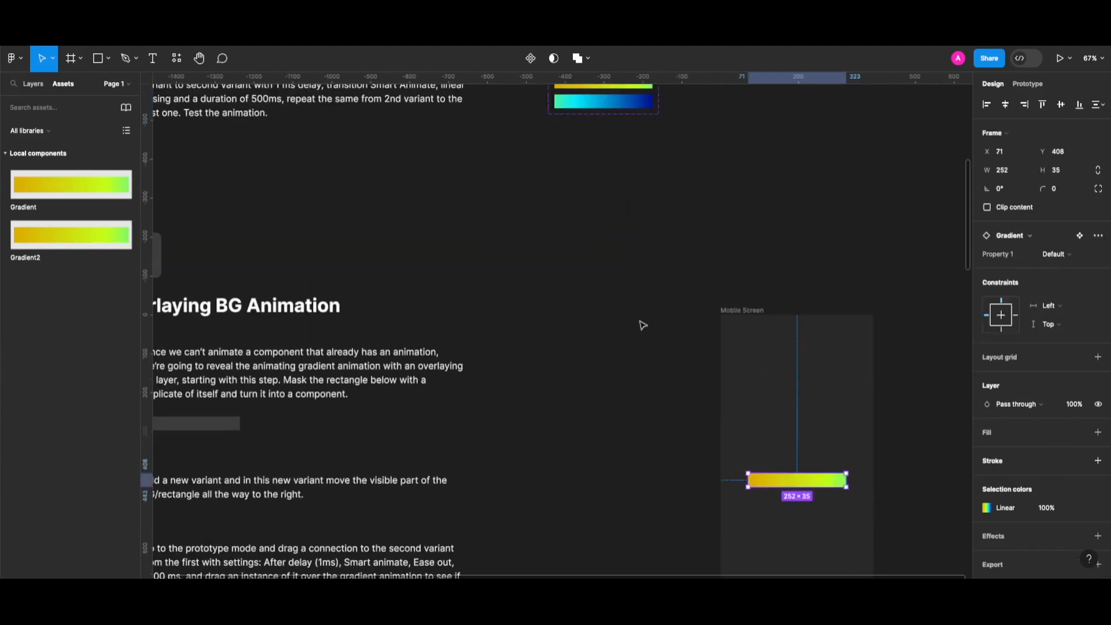
key("BackSpace")
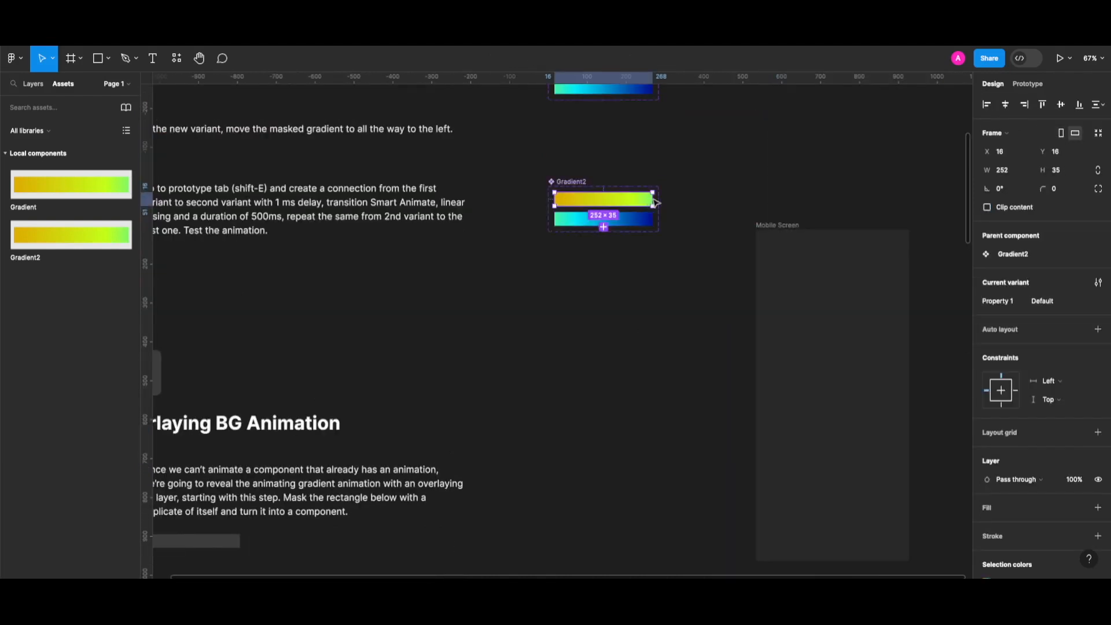
left_click_drag(655, 201, 570, 198)
left_click(637, 378)
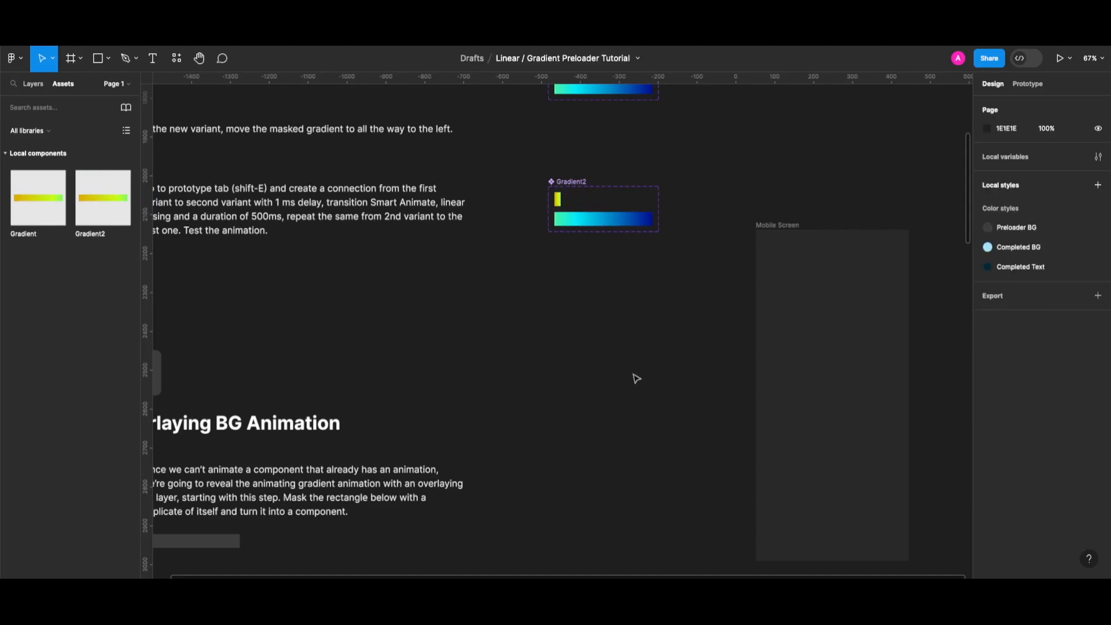
Step: Place an instance of Gradient2 on the Mobile Screen and preview its animation
left_click_drag(637, 378, 832, 392)
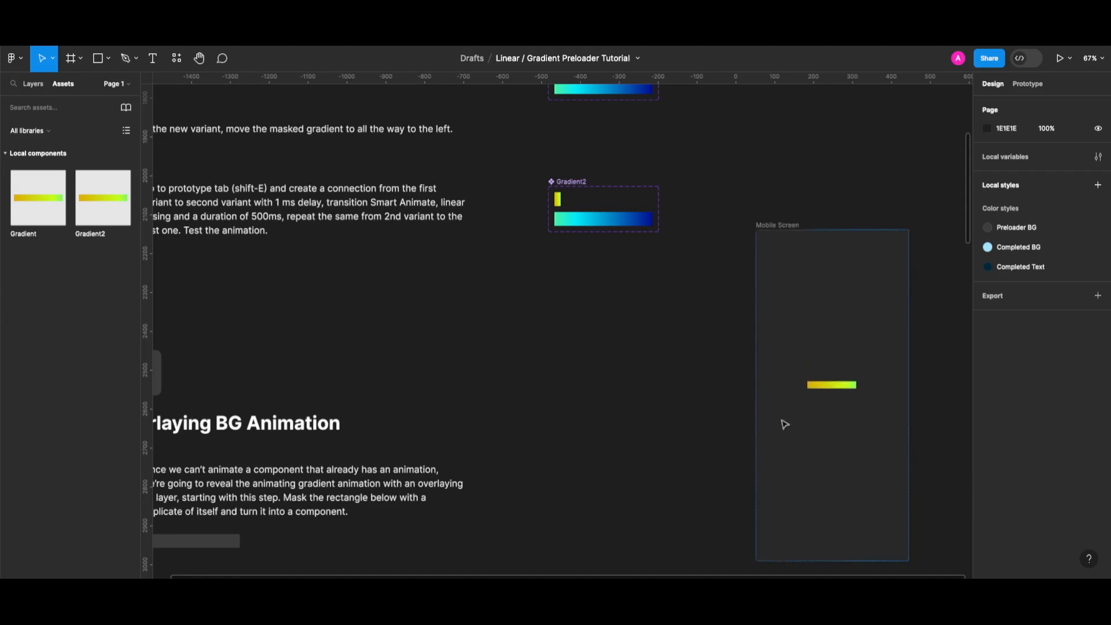
key("shift+space")
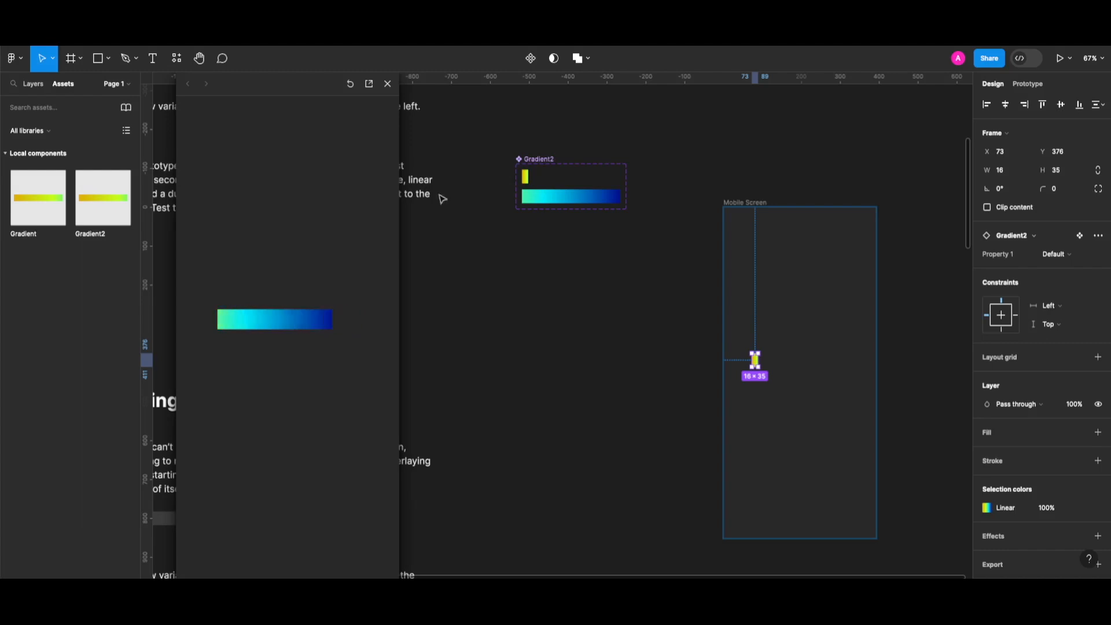
key("Escape")
Step: Delete the Gradient2 component set and its instance on the Mobile Screen
left_click(544, 160)
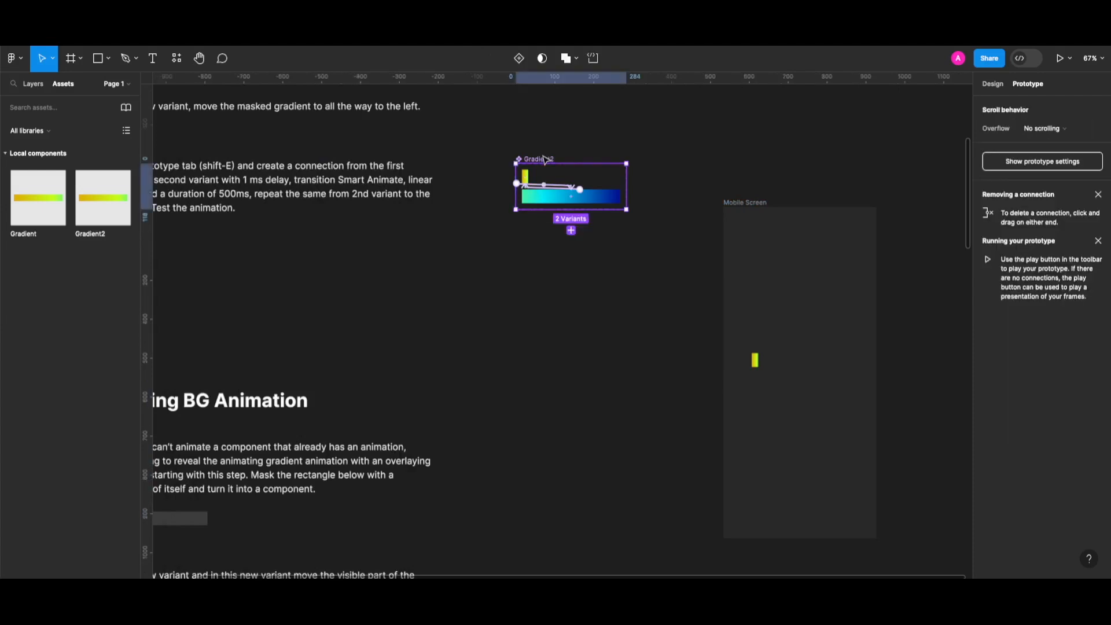
key("BackSpace")
key("shift+e")
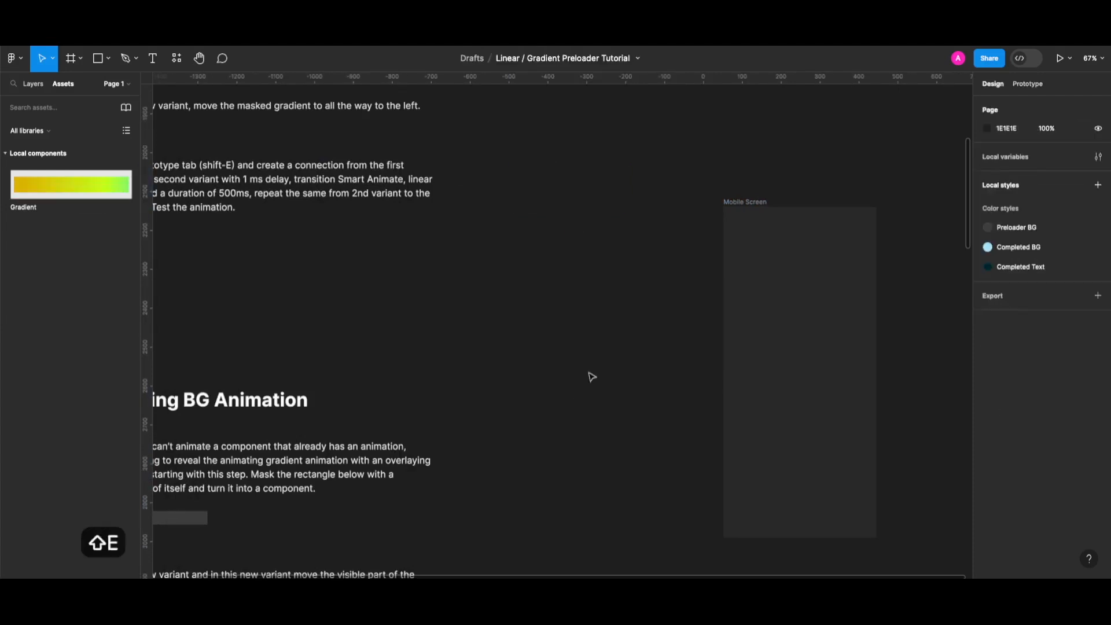
Step: Position the Mobile Screen frame beside the Overlaying BG Animation instructions and place a Gradient instance centred horizontally and vertically on it
scroll(723, 372, "down", 2)
scroll(723, 372, "left", 2)
left_click_drag(837, 117, 722, 347)
scroll(702, 266, "down", 2)
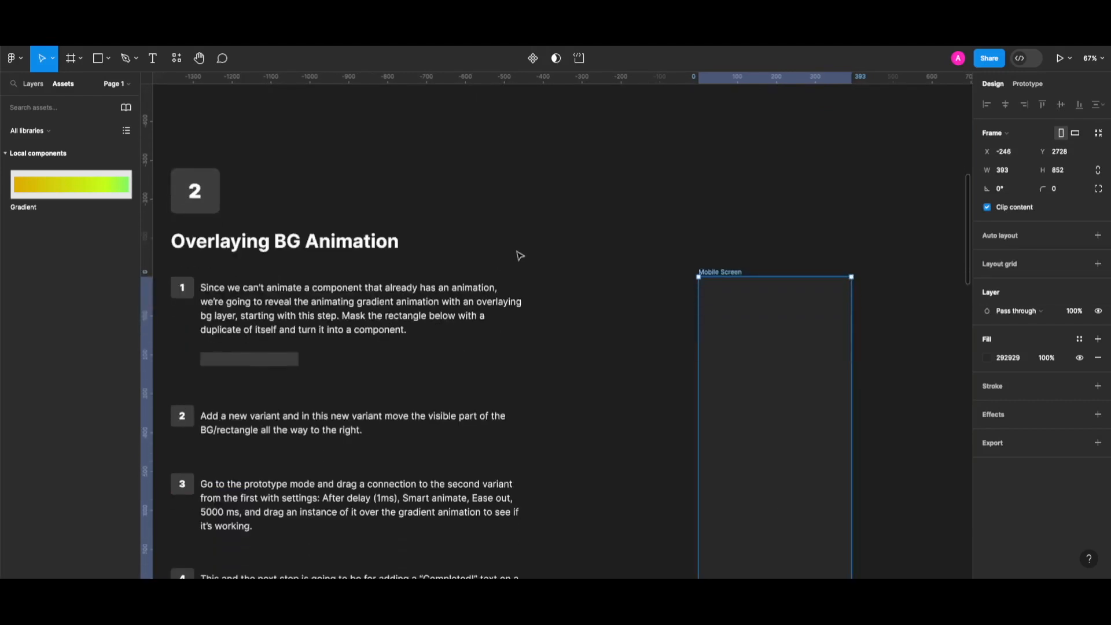
left_click_drag(714, 272, 799, 239)
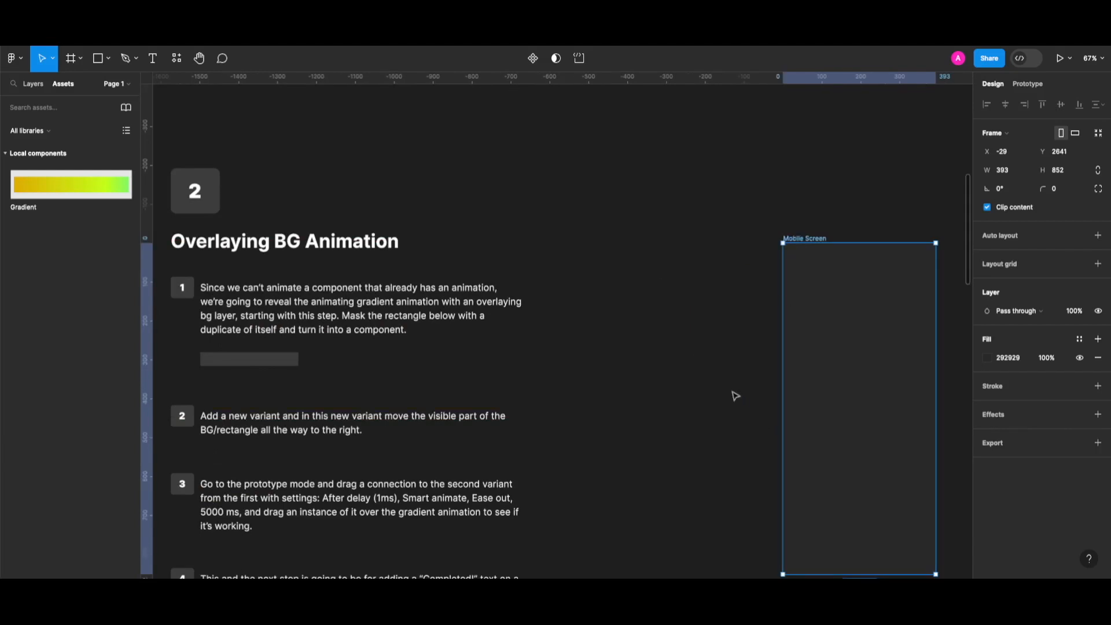
left_click_drag(100, 191, 849, 388)
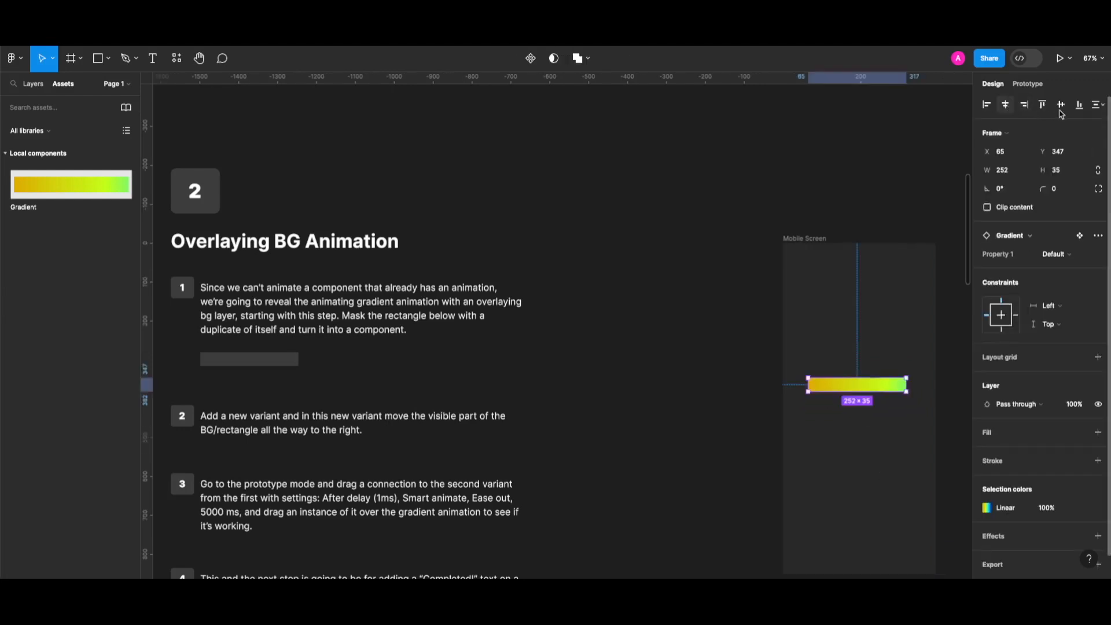
left_click(1061, 105)
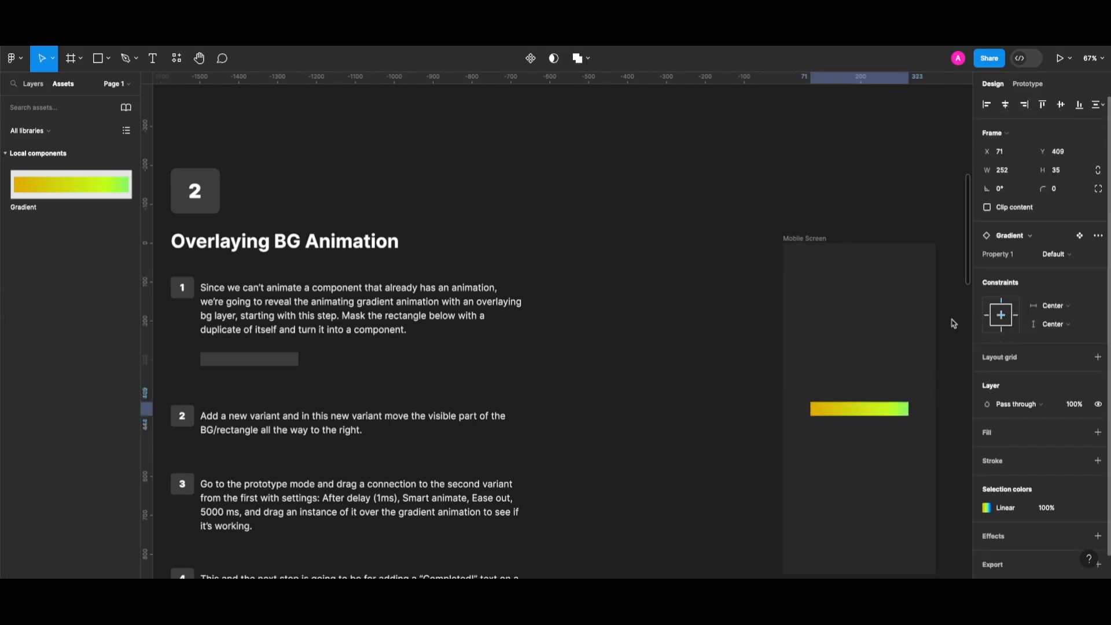
Step: Copy the grey rectangle from the first overlay instruction onto the empty canvas between the instructions and the Mobile Screen
left_click(237, 350)
left_click_drag(219, 359, 617, 351)
scroll(620, 303, "right", 2)
scroll(632, 353, "left", 2)
key("super+z")
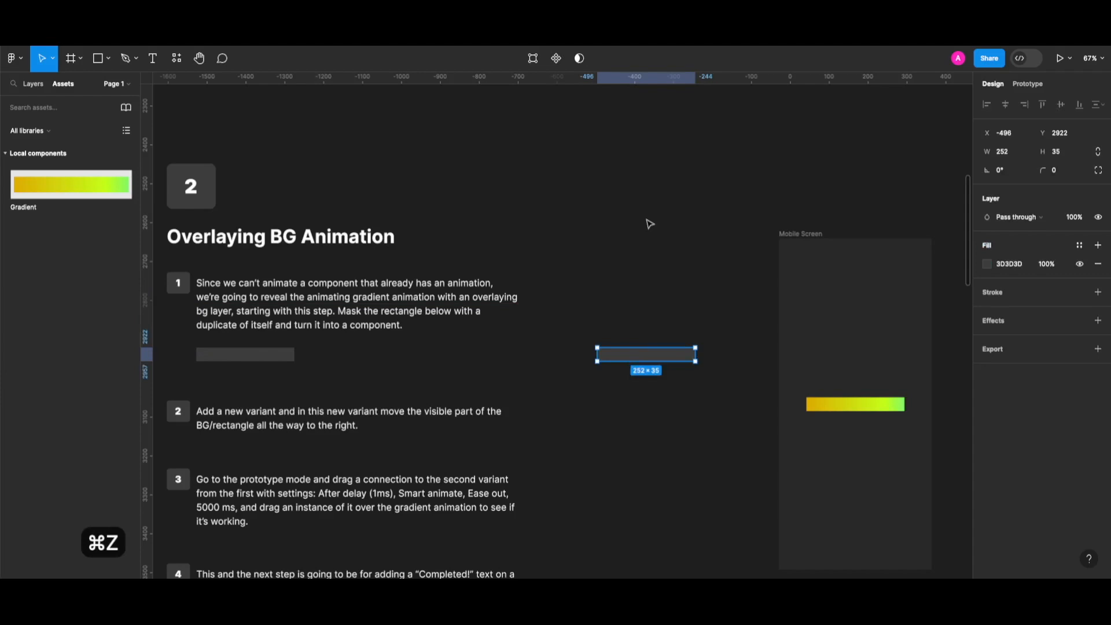
Step: Duplicate the copied grey rectangle in place, mask it with the duplicate and turn the mask group into a component
key("super+d")
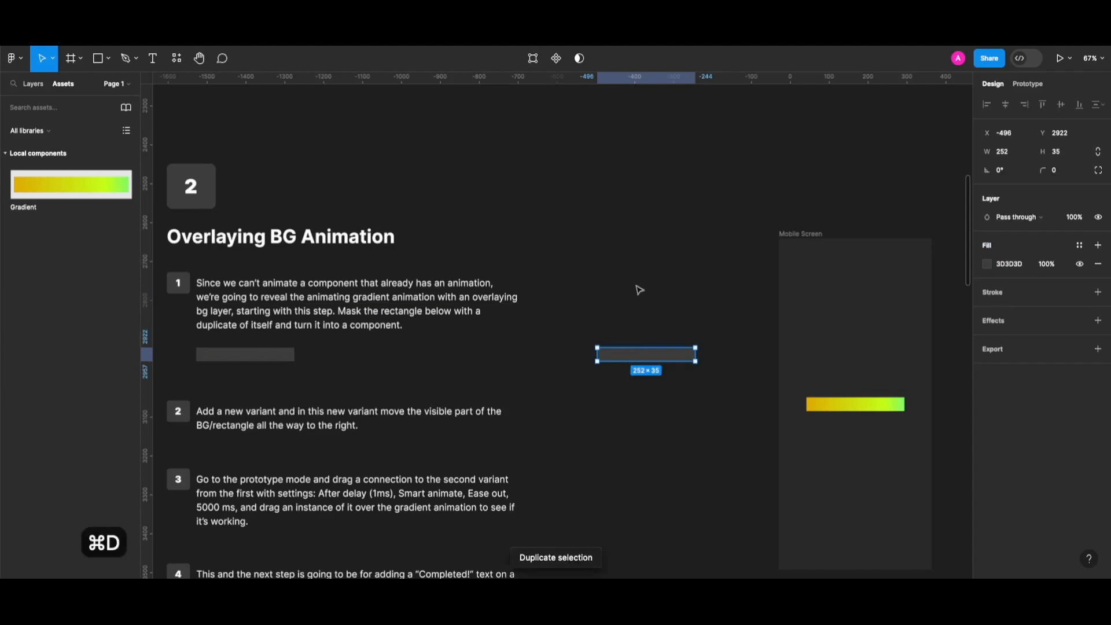
left_click_drag(578, 316, 663, 398)
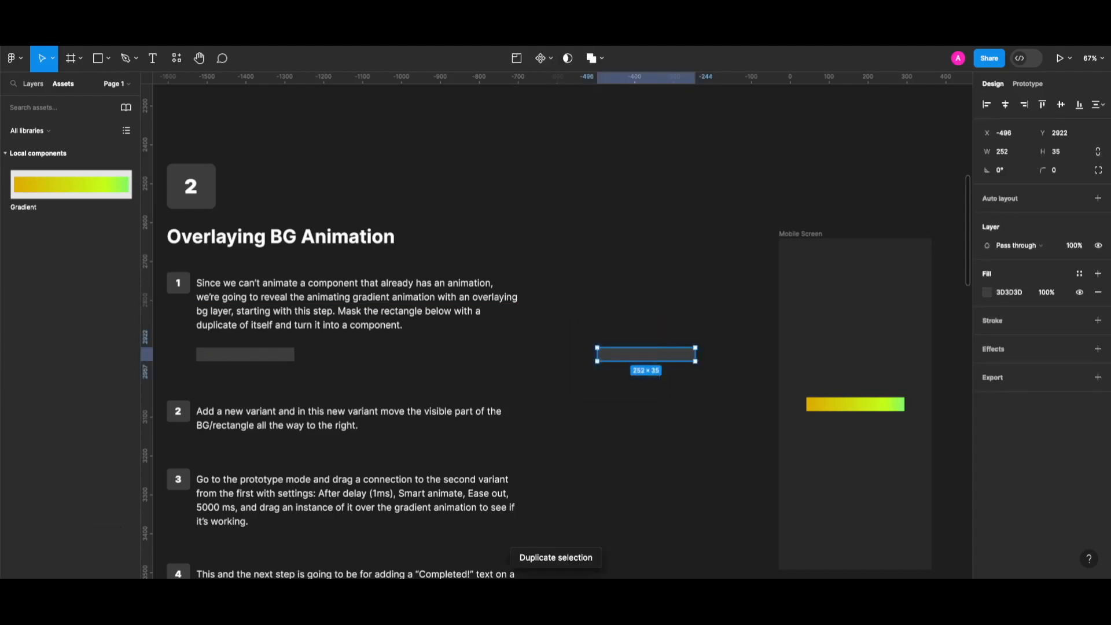
key("super+alt+m")
key("super+alt+k")
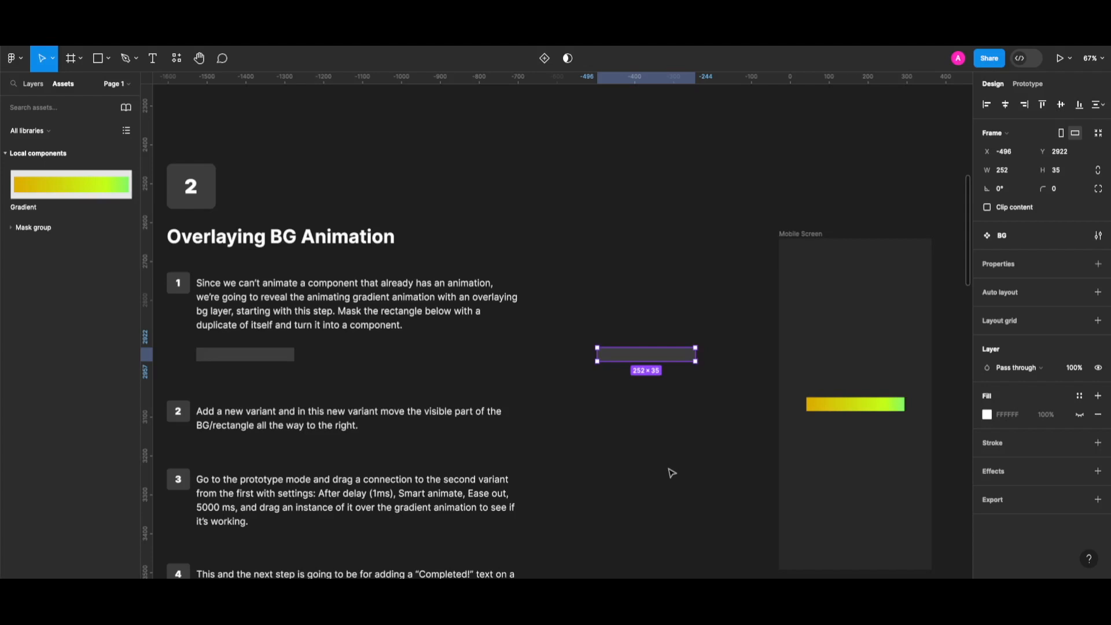
Step: Rename the masked rectangle component as BG
scroll(671, 473, "down", 2)
double_click(614, 310)
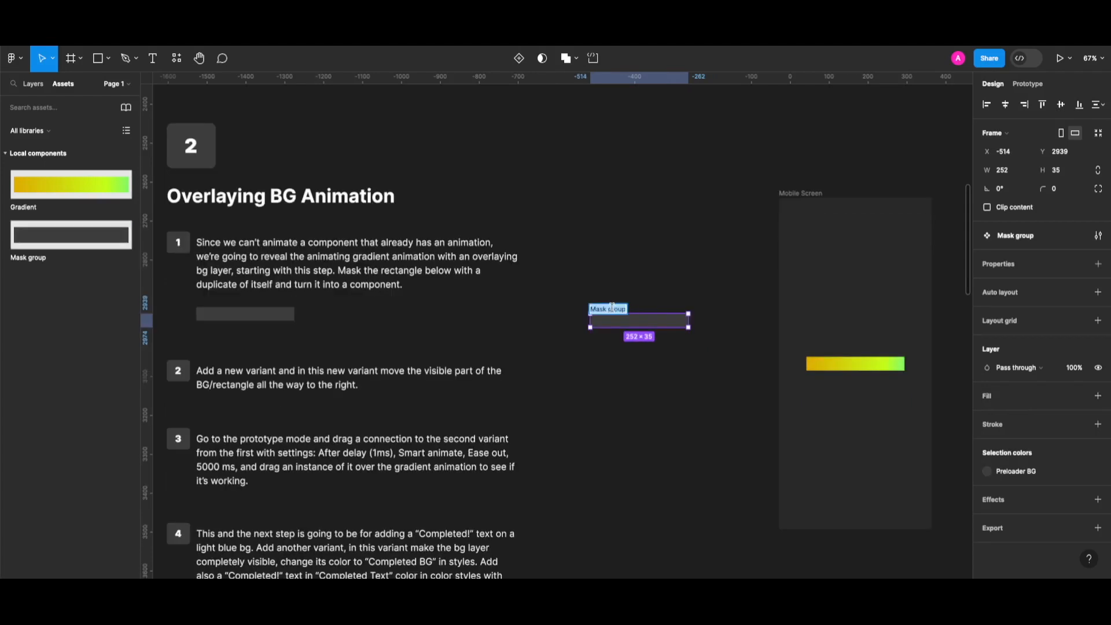
type("BG")
key("Return")
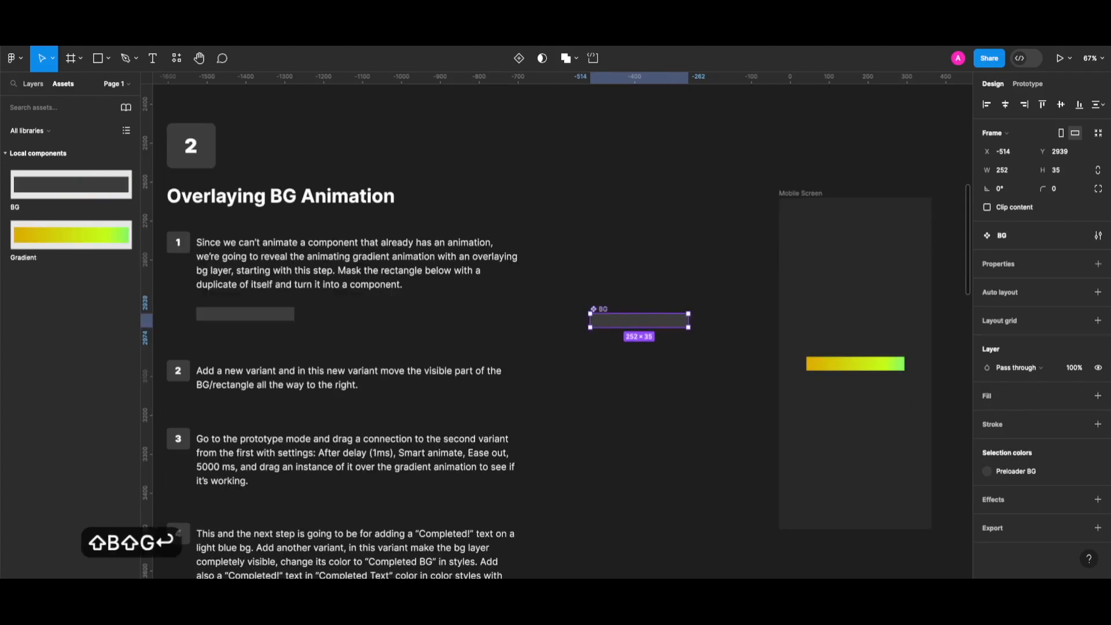
Step: Add a second variant to the BG component and move its visible rectangle right, out of the mask, to X 252
scroll(611, 289, "up", 1)
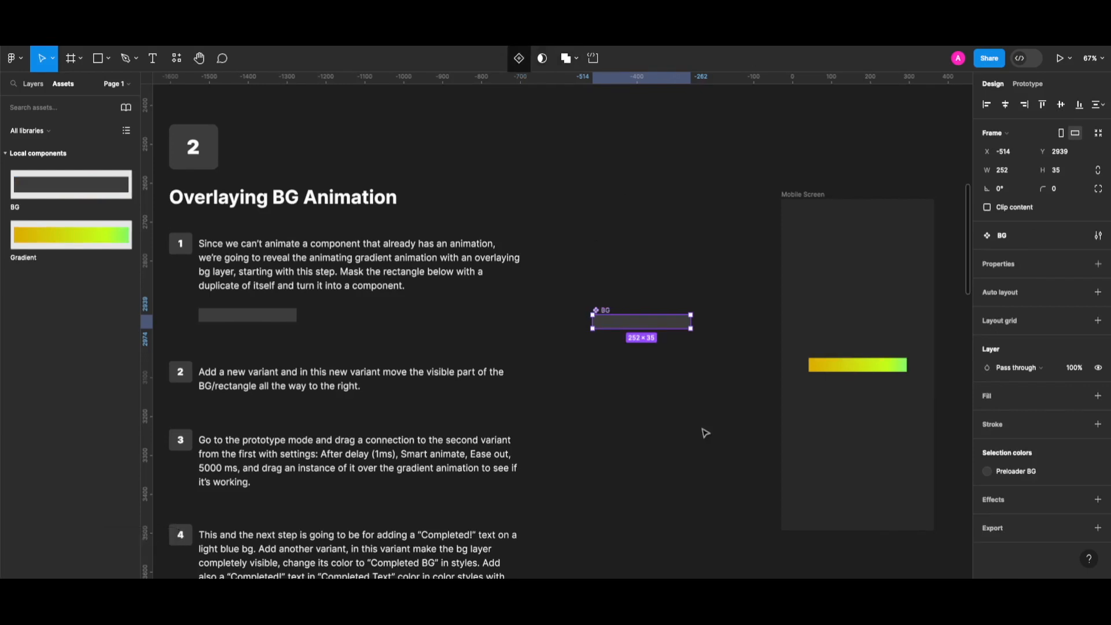
scroll(617, 219, "down", 4)
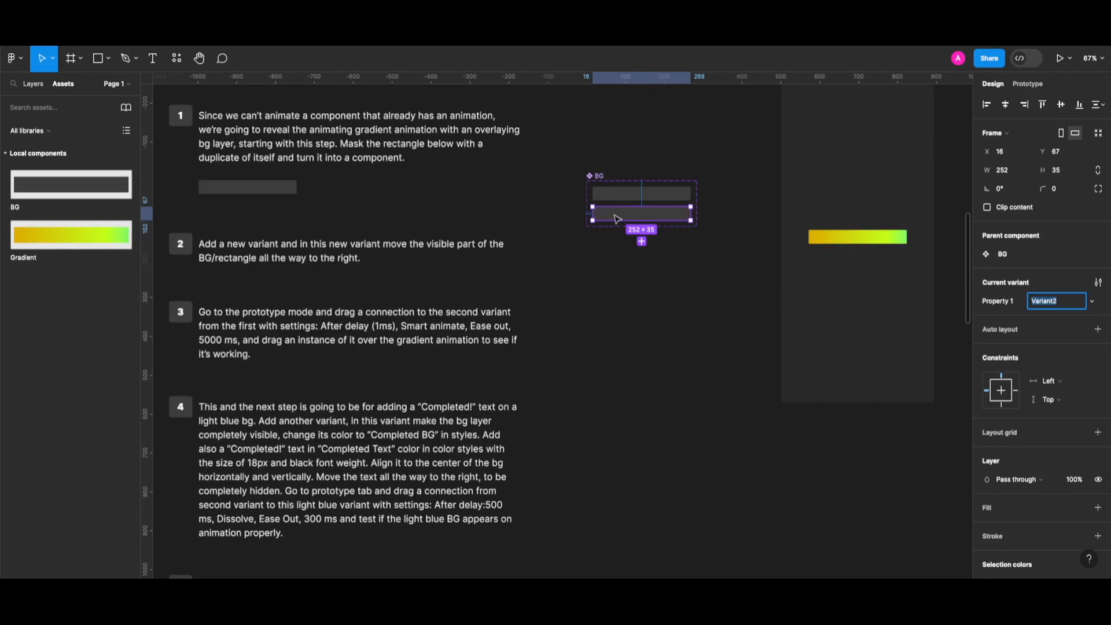
key("alt+1")
left_click(615, 220)
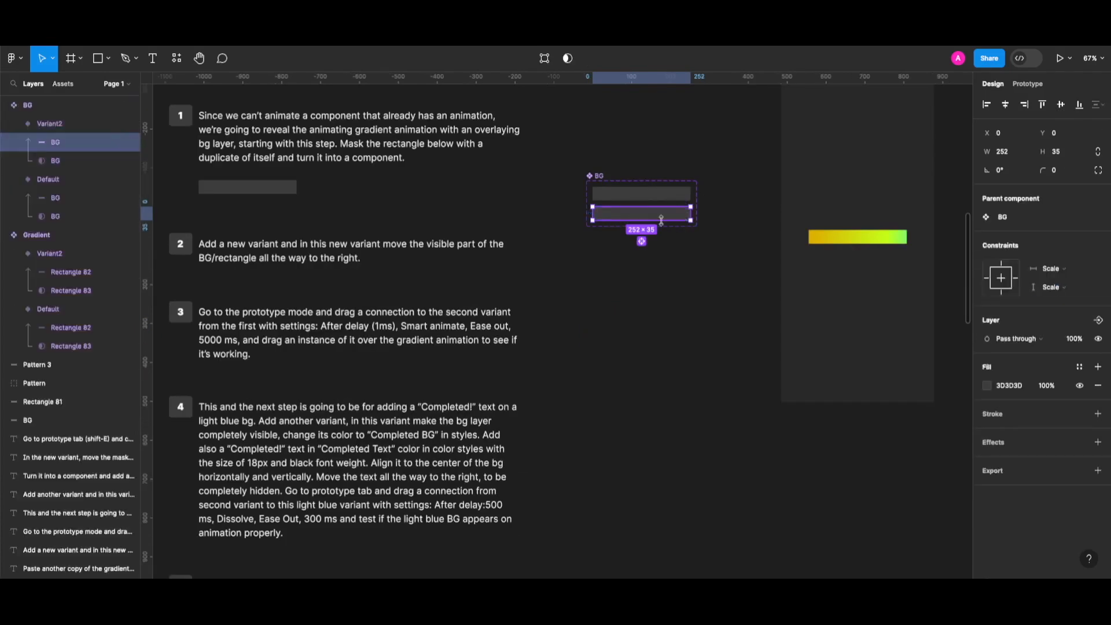
left_click_drag(635, 218, 696, 218)
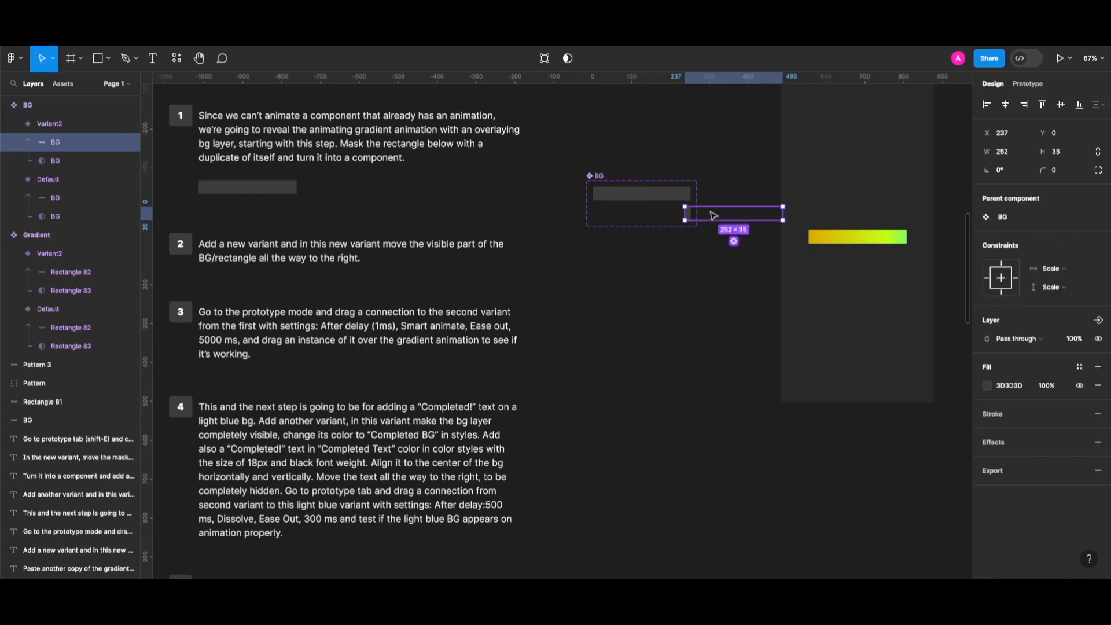
scroll(701, 214, "up", 5)
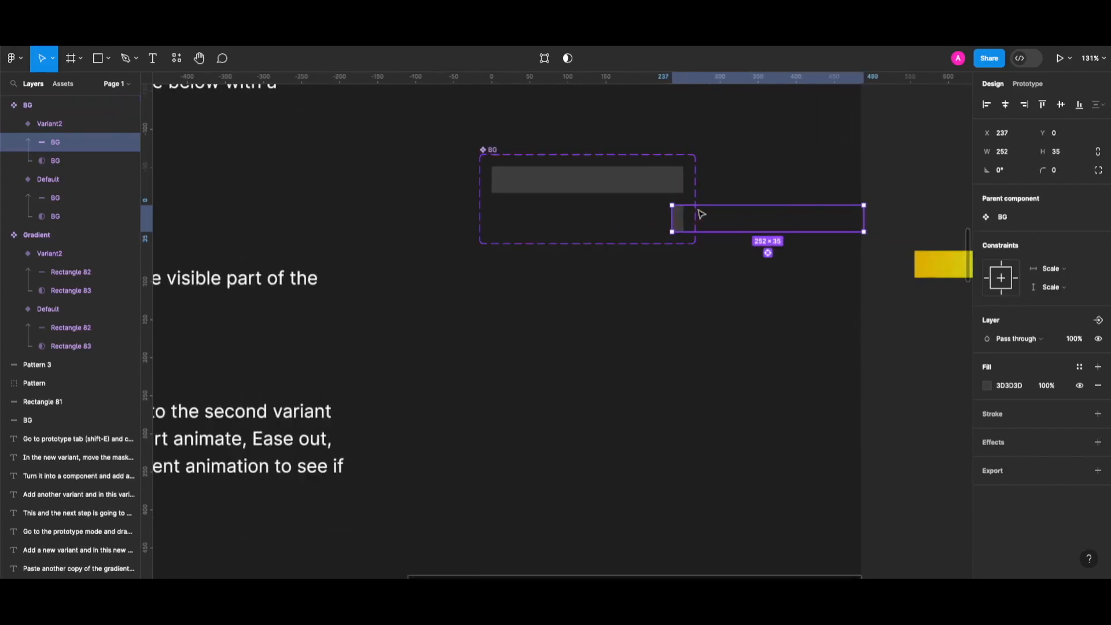
key("Right")
key("Right")
key("shift+Right")
key("Right")
key("Right")
key("Right")
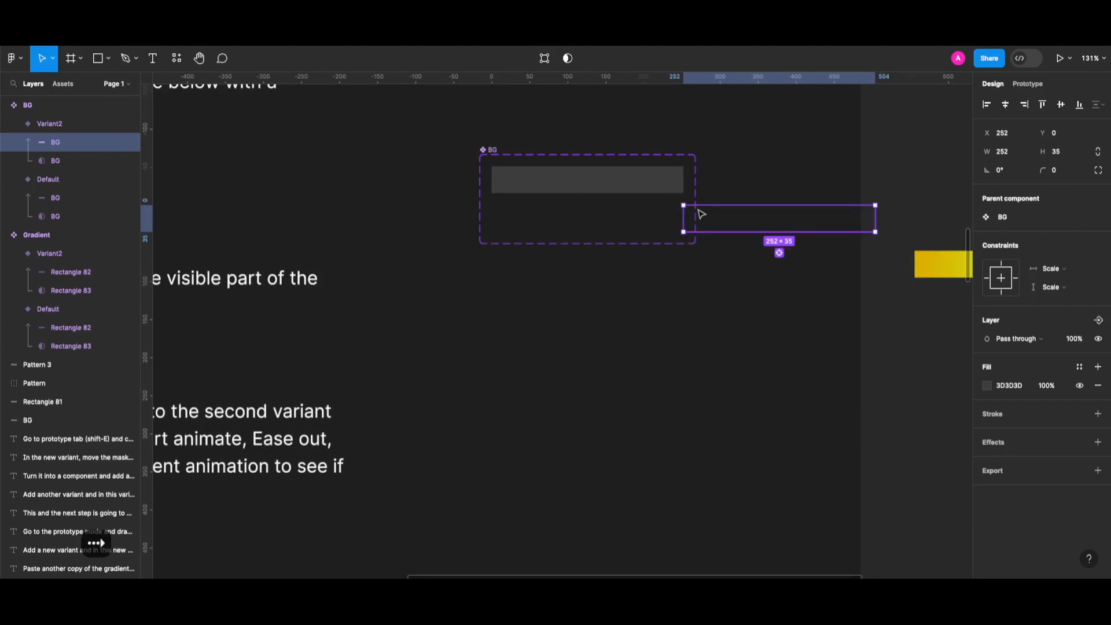
left_click(644, 313)
Step: Add a prototype connection from the BG component's Default variant to Variant2
scroll(643, 313, "down", 8)
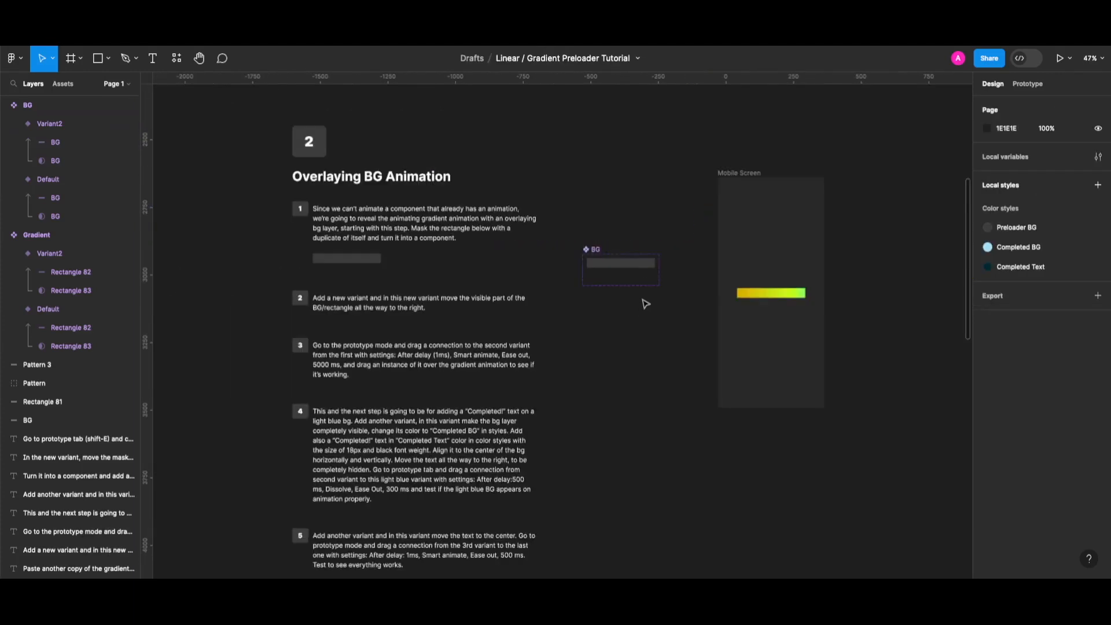
scroll(652, 356, "down", 2)
left_click(1027, 84)
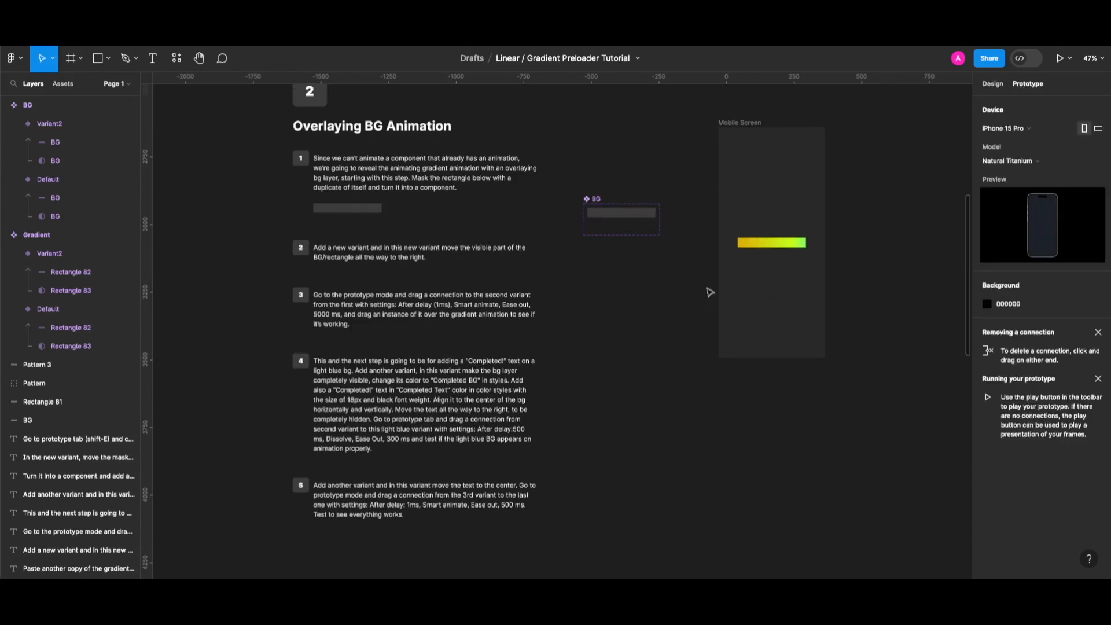
left_click(615, 225)
scroll(616, 225, "up", 3)
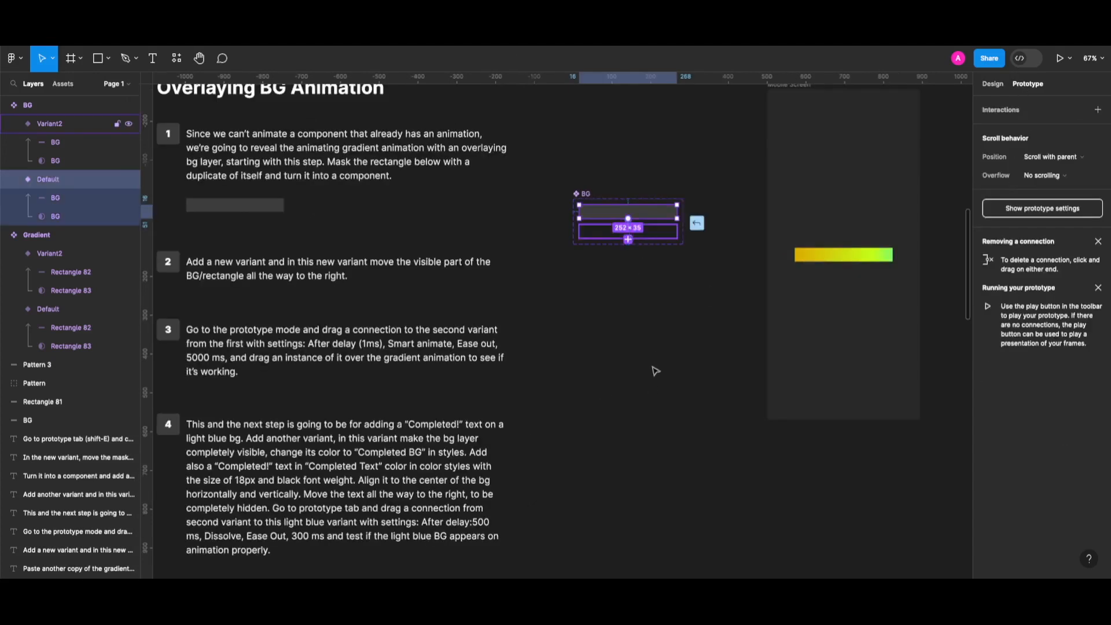
left_click_drag(652, 366, 652, 365)
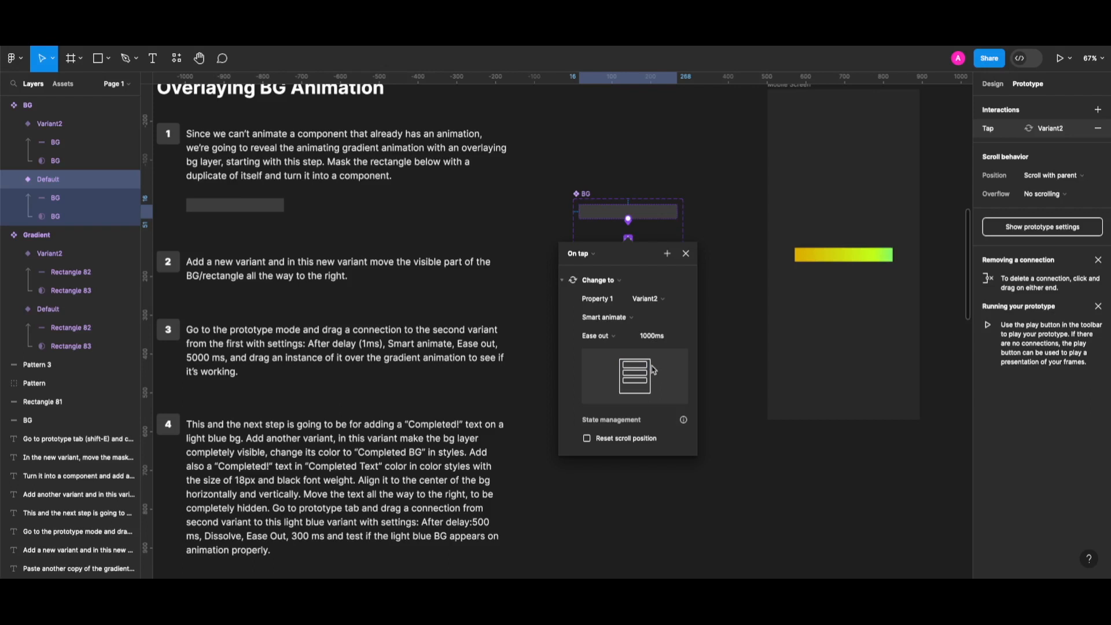
Step: Set the connection's trigger to After delay with a delay of 1 ms
left_click(588, 256)
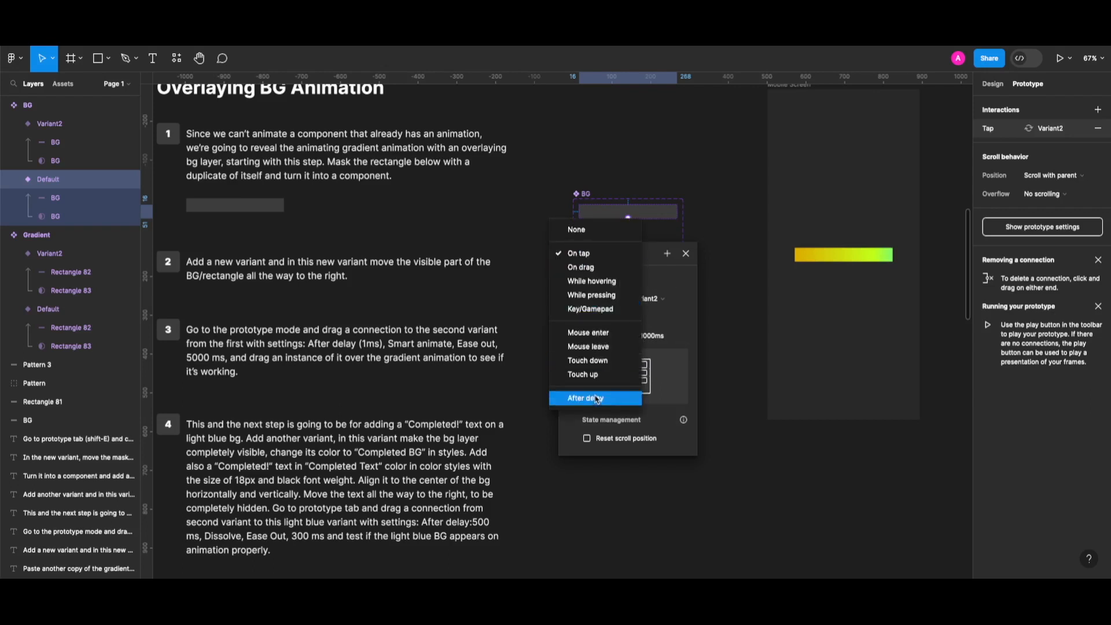
key("Return")
left_click(592, 277)
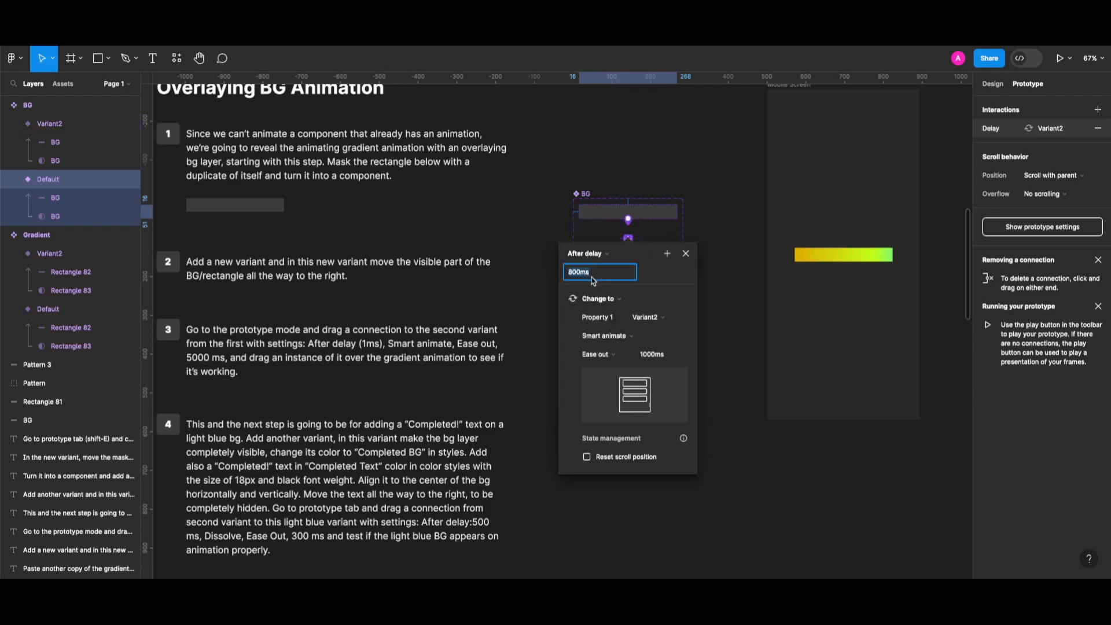
type("1ms")
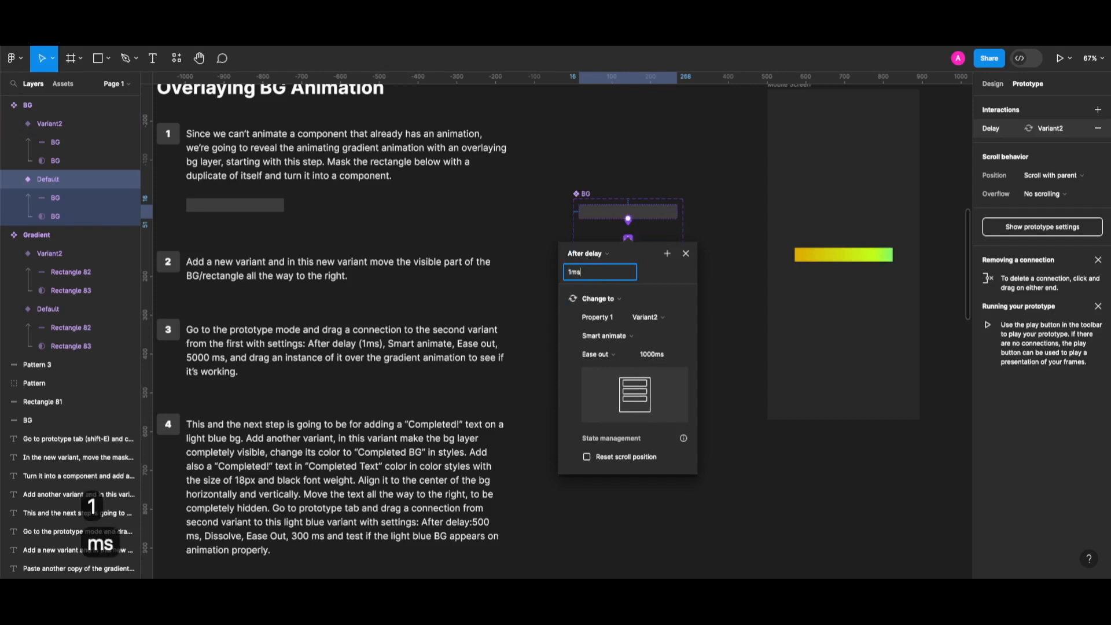
Step: Set the duration of the connection's Ease out Smart animate transition to 5000 ms
left_click(657, 354)
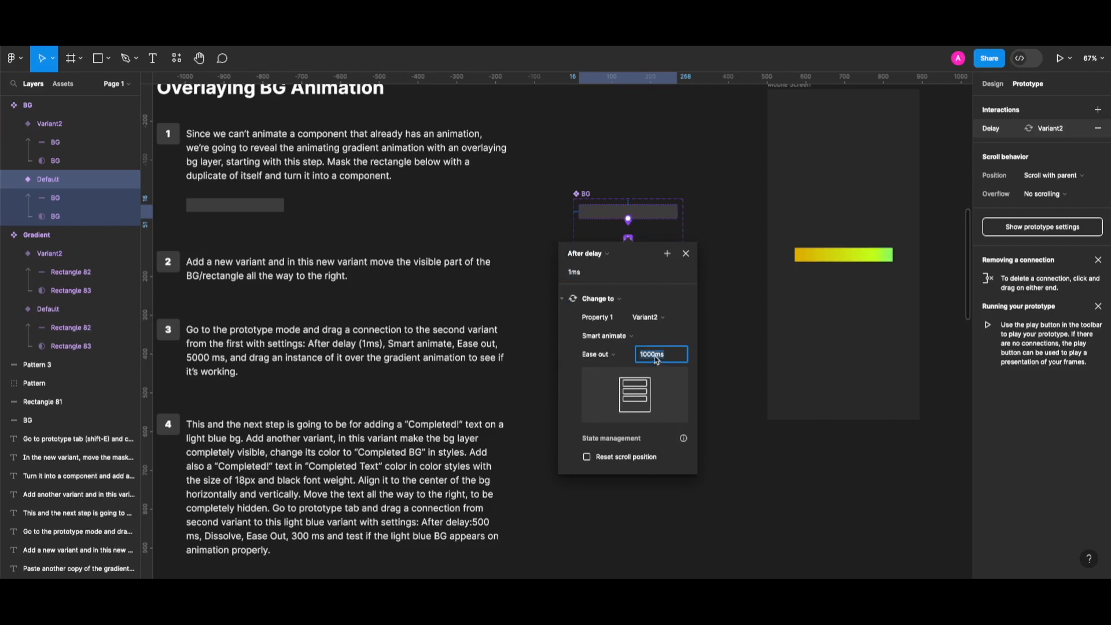
key("Left")
key("shift+Left")
key("shift+Left")
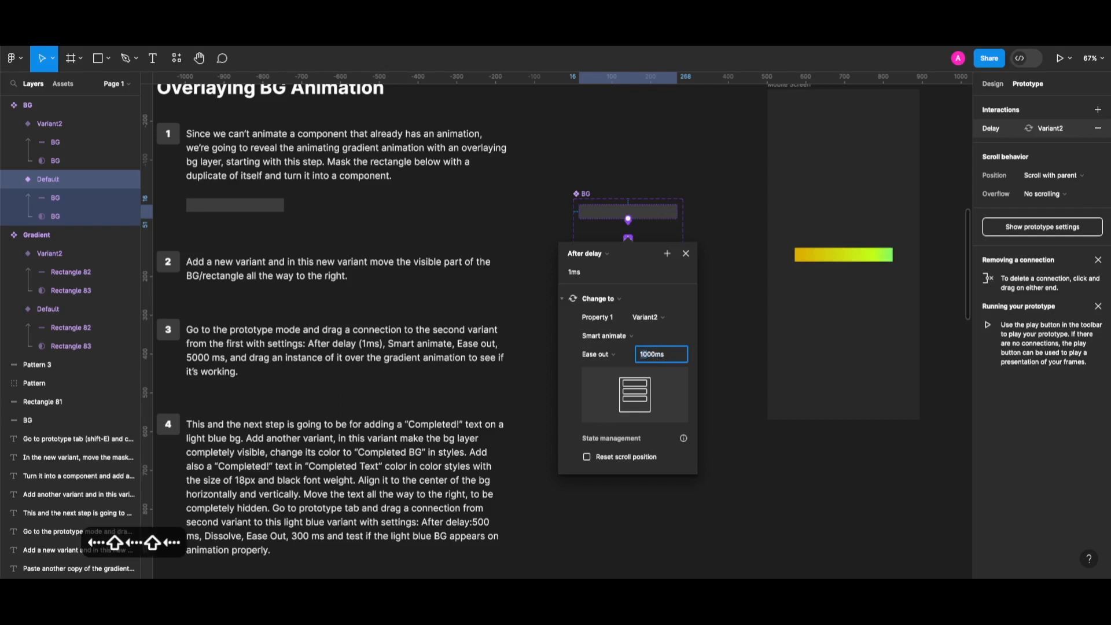
type("5")
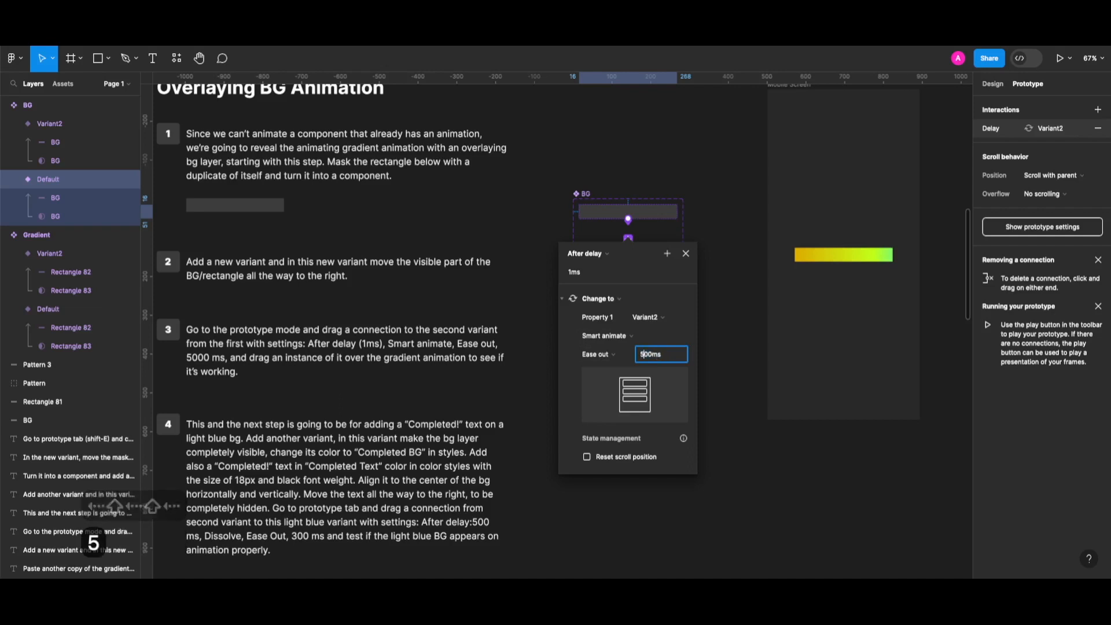
key("Return")
left_click(652, 359)
type("0")
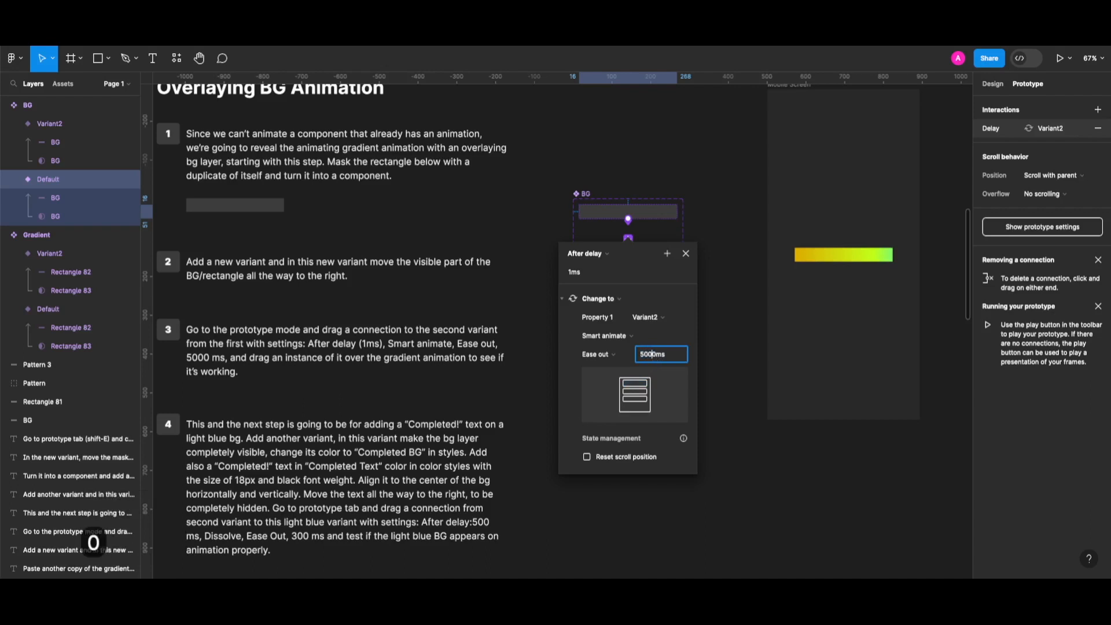
key("Escape")
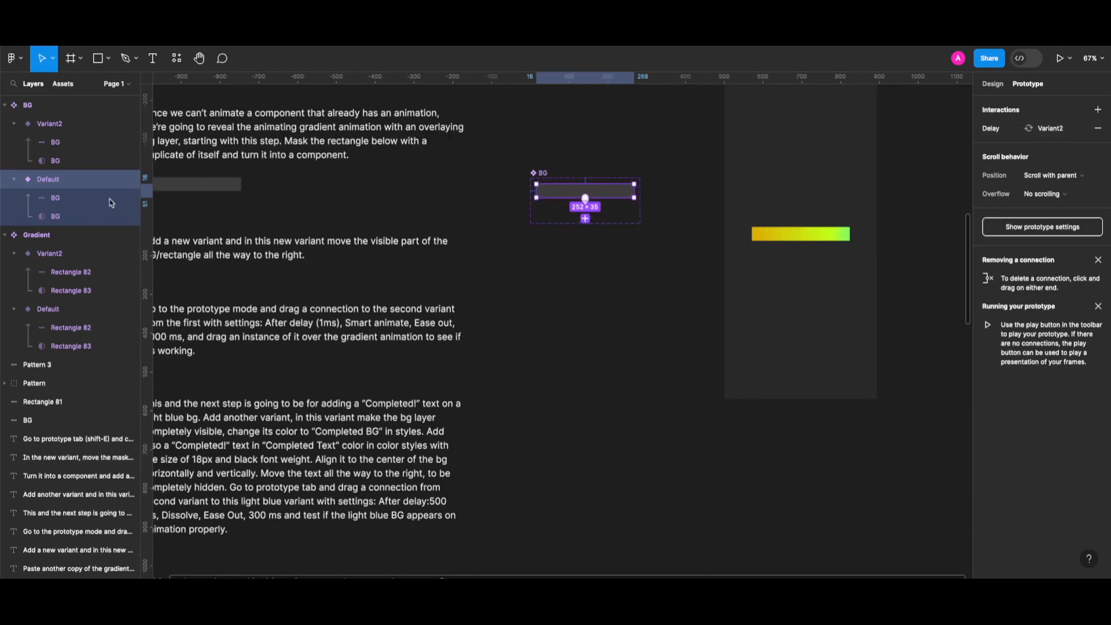
Step: Place an instance of the BG component over the gradient in the Mobile Screen and preview the prototype
key("alt+2")
left_click(905, 246)
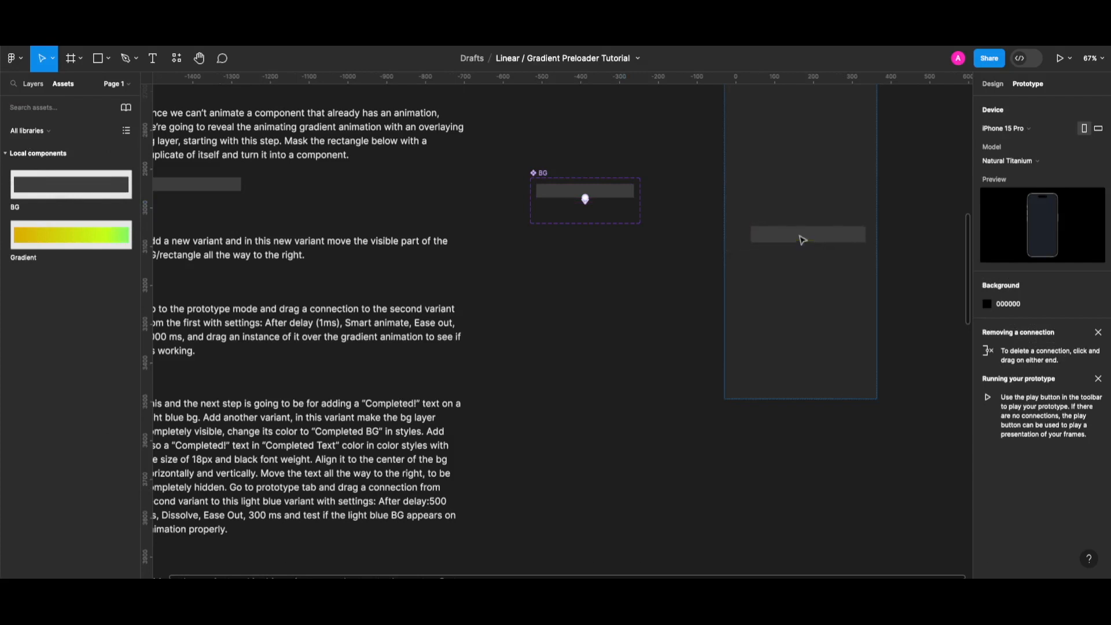
left_click(851, 284)
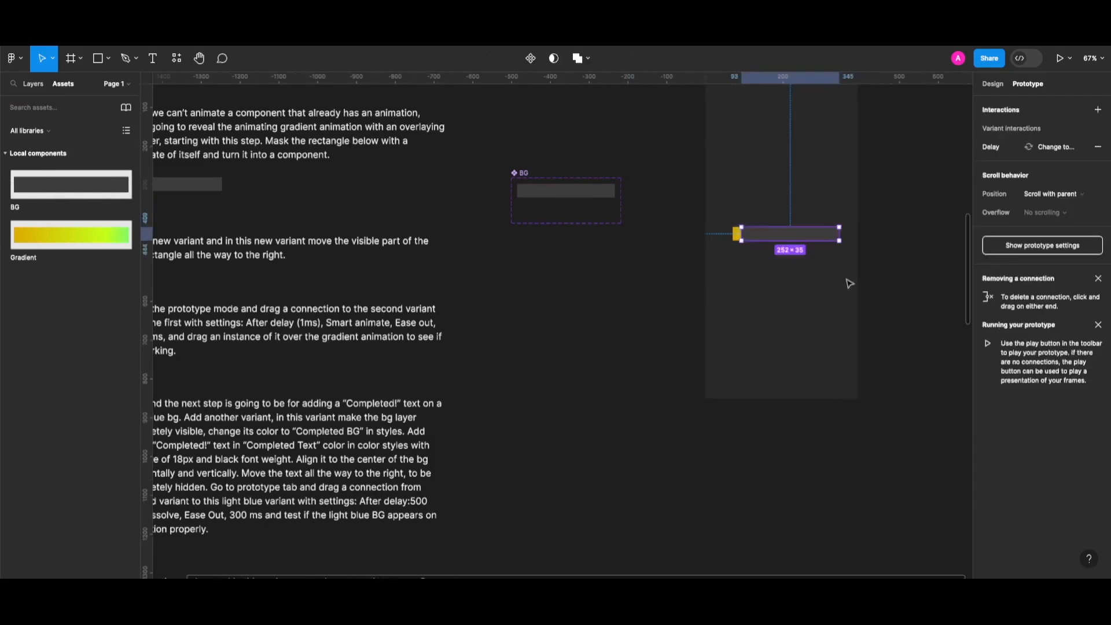
key("shift+space")
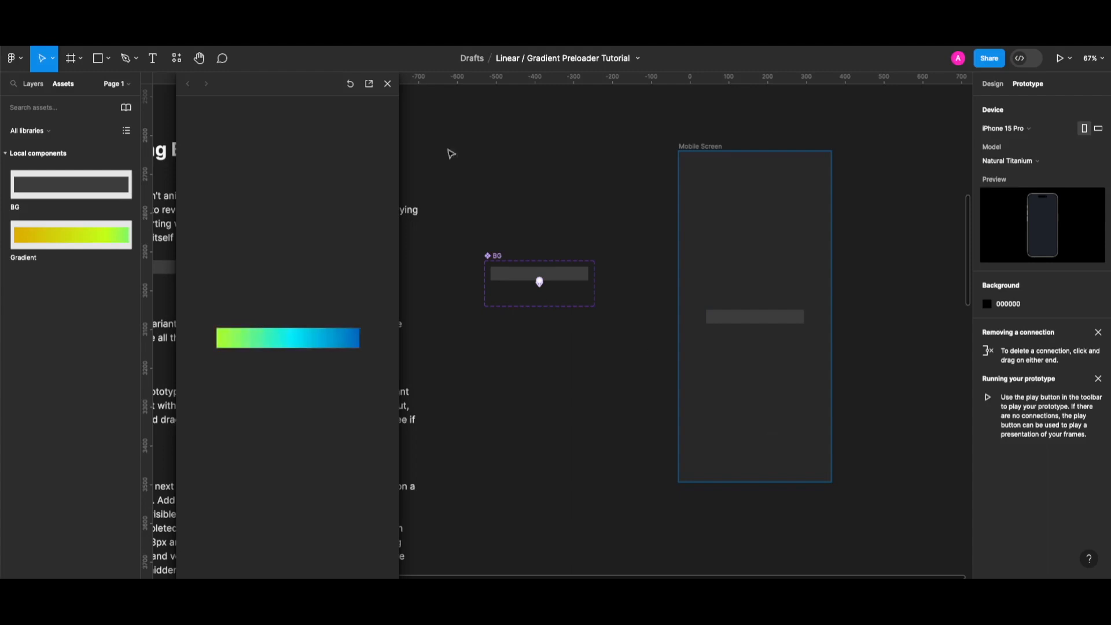
key("Escape")
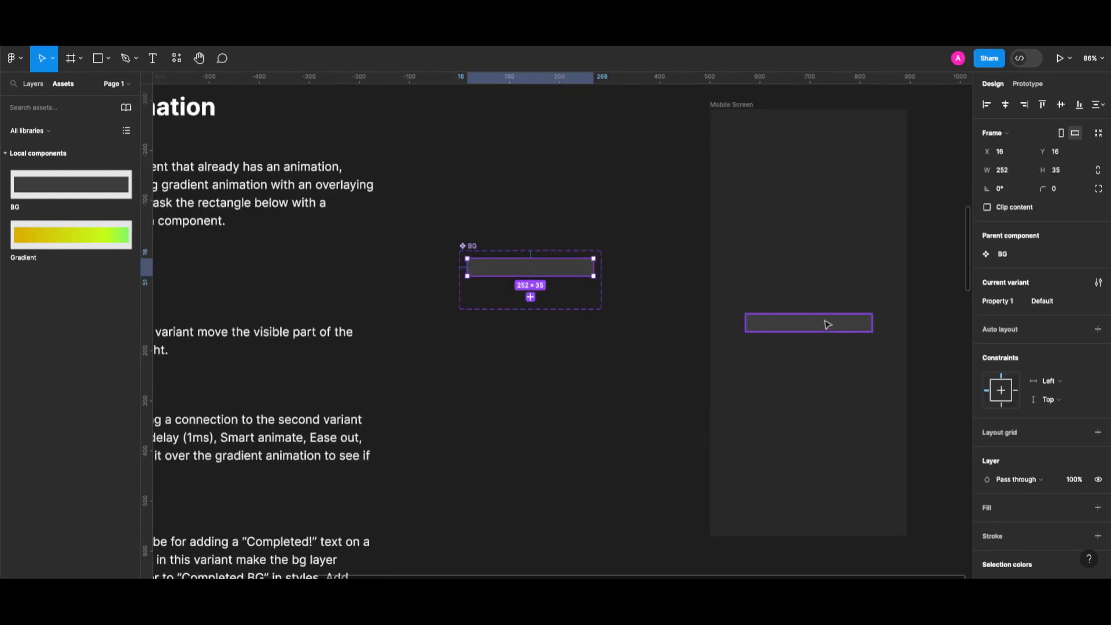
Step: Set the BG instance on the Mobile Screen to 90% opacity and extend its upper edge to a height of 39
left_click(827, 322)
scroll(792, 310, "right", 2)
key("9")
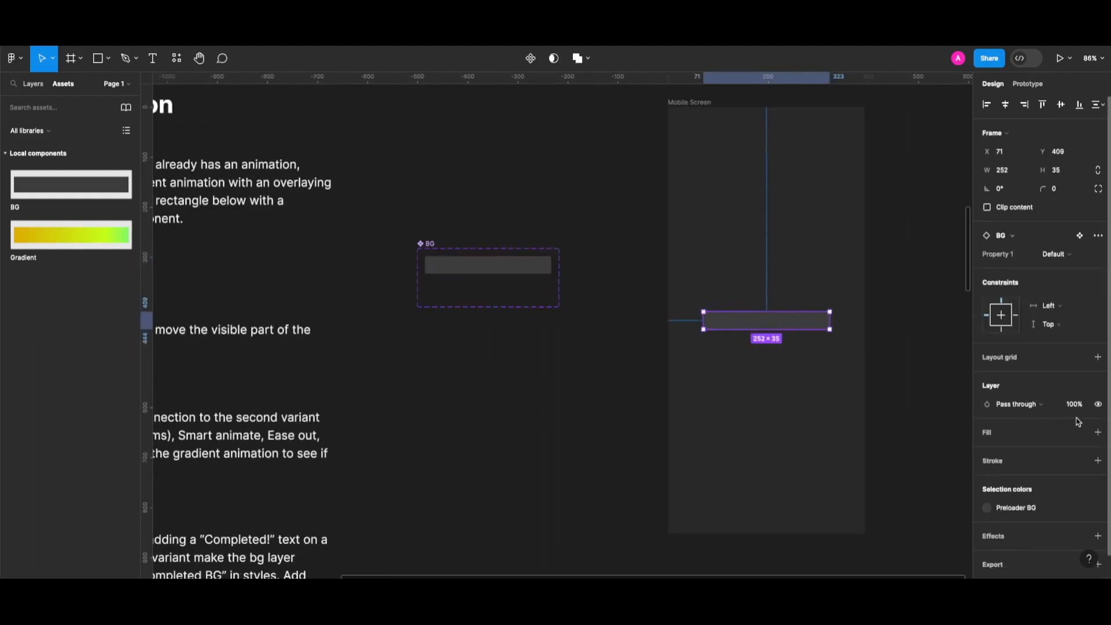
left_click_drag(767, 311, 767, 310)
scroll(751, 301, "up", 3)
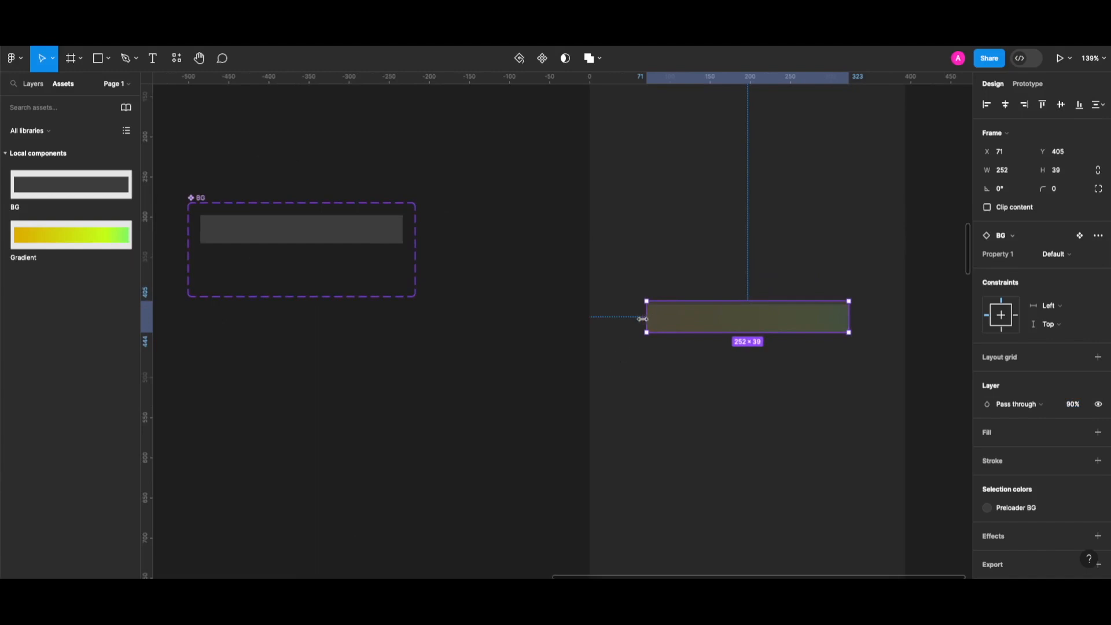
Step: Preview the prototype, and move the Mobile Screen and the BG component down beside the fourth overlay instruction
left_click(702, 461)
key("shift+space")
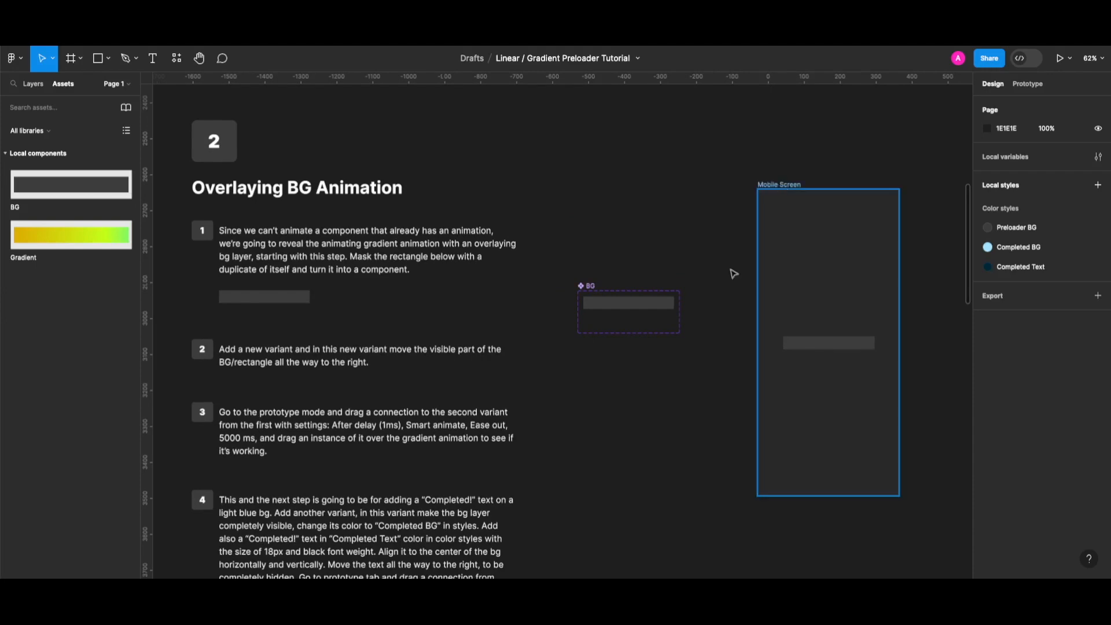
left_click_drag(779, 184, 744, 408)
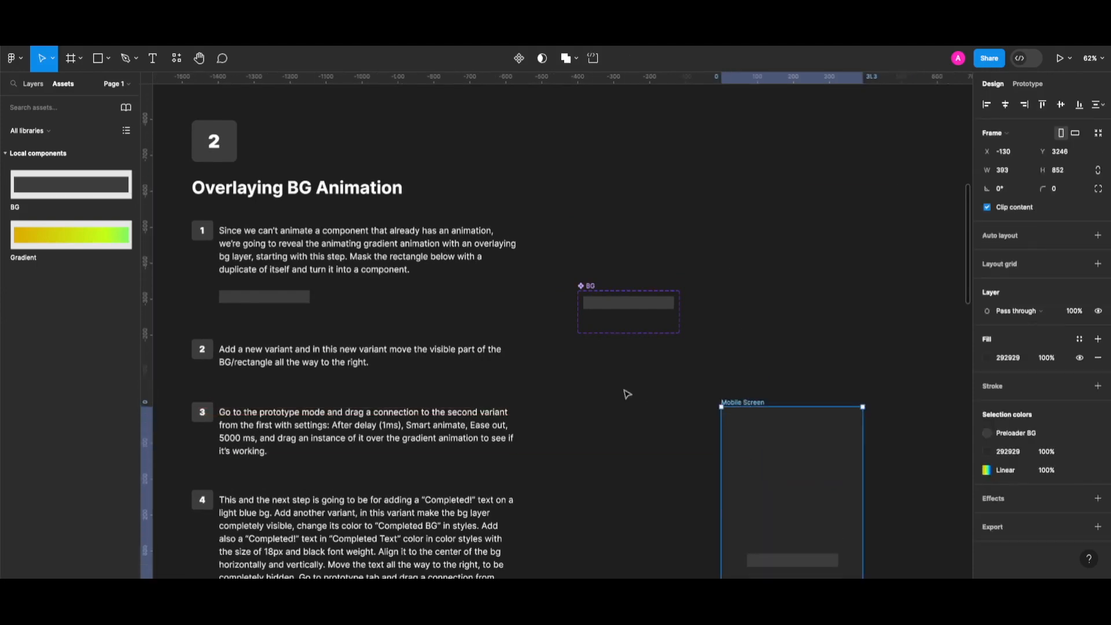
scroll(629, 392, "down", 3)
scroll(630, 391, "down", 3)
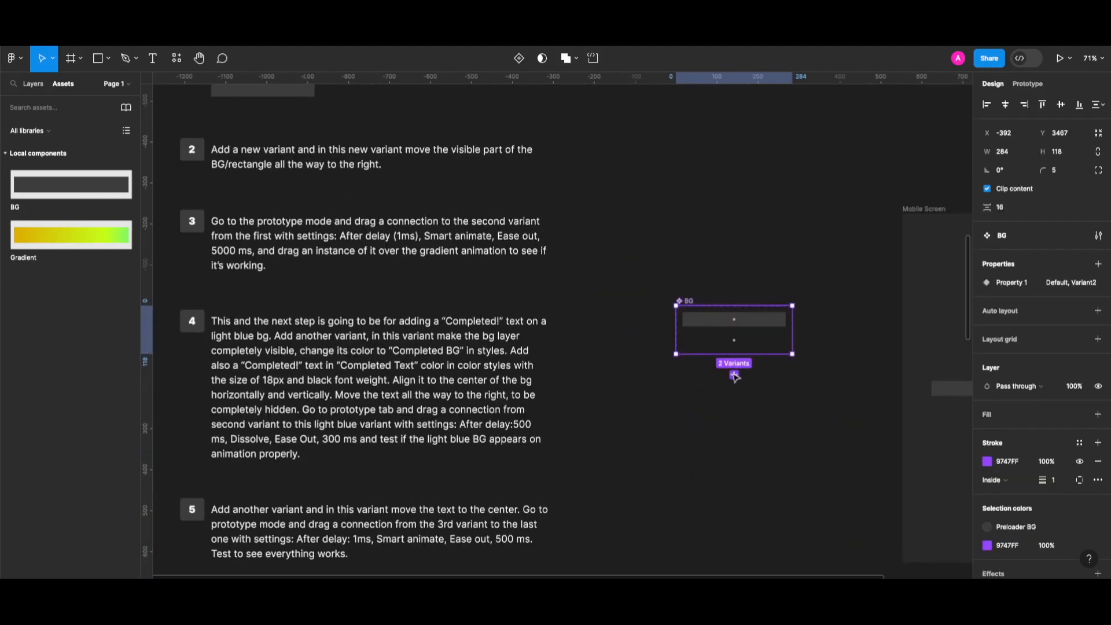
Step: Add a third variant to the BG component and create a "Completed!" text below it in Inter Black, size 18
left_click(733, 375)
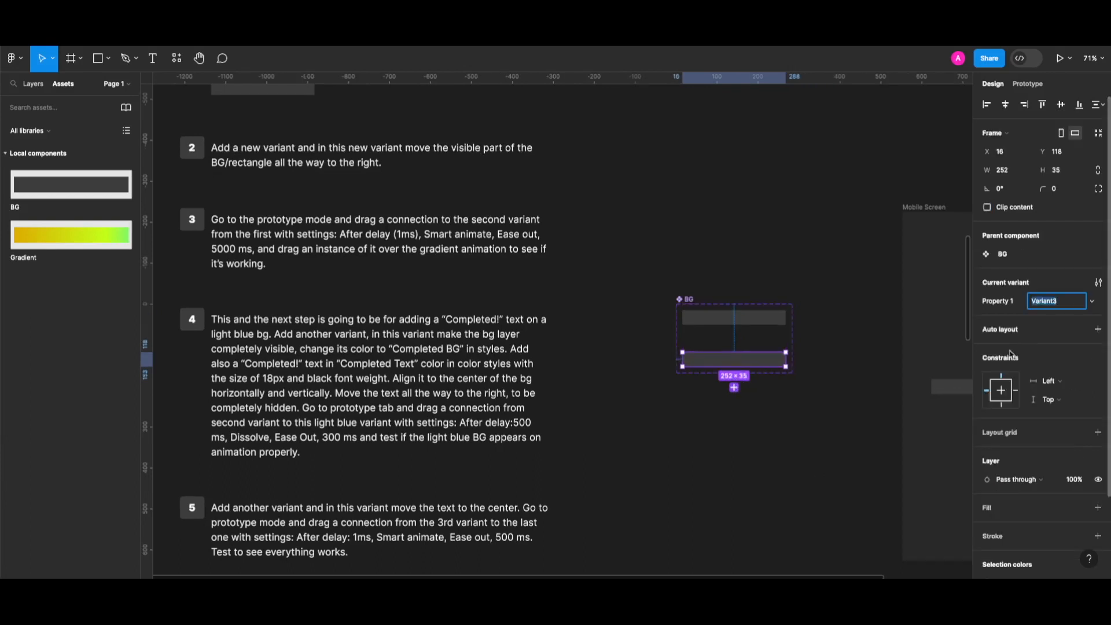
left_click(723, 422)
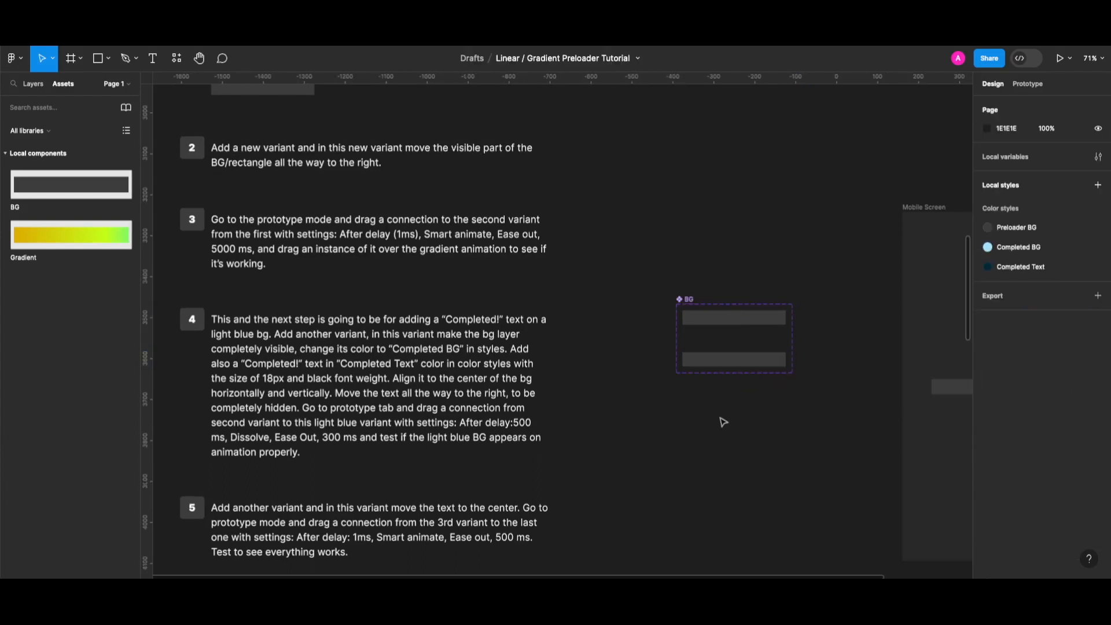
key("t")
left_click(715, 412)
type("Completed!")
key("Escape")
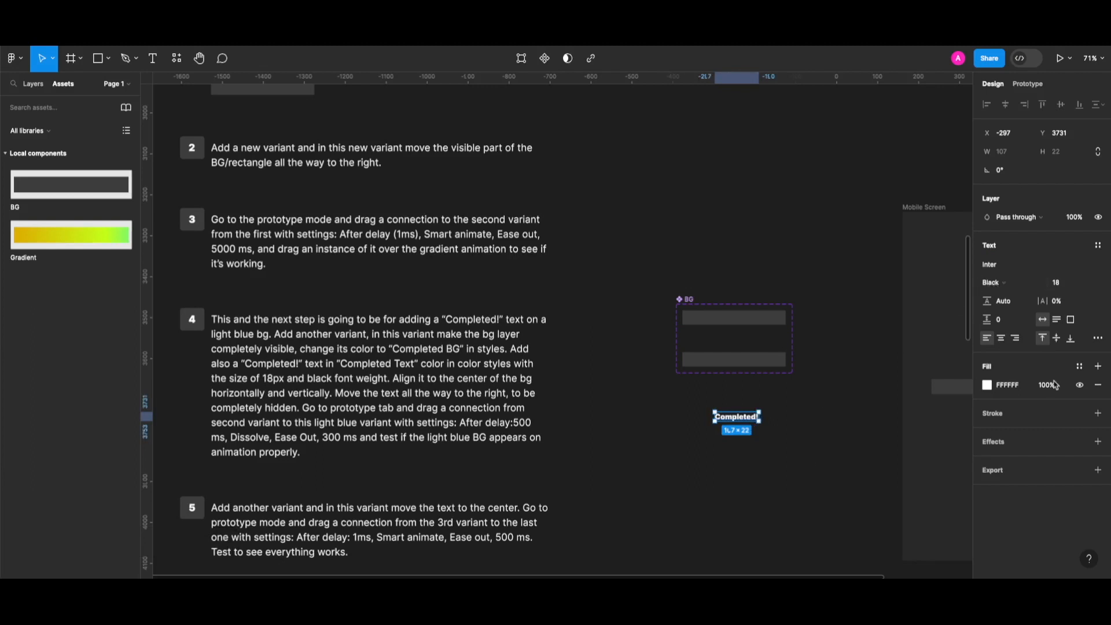
Step: Apply the Completed Text color style to the "Completed!" text and place it inside the third BG variant
left_click(1084, 366)
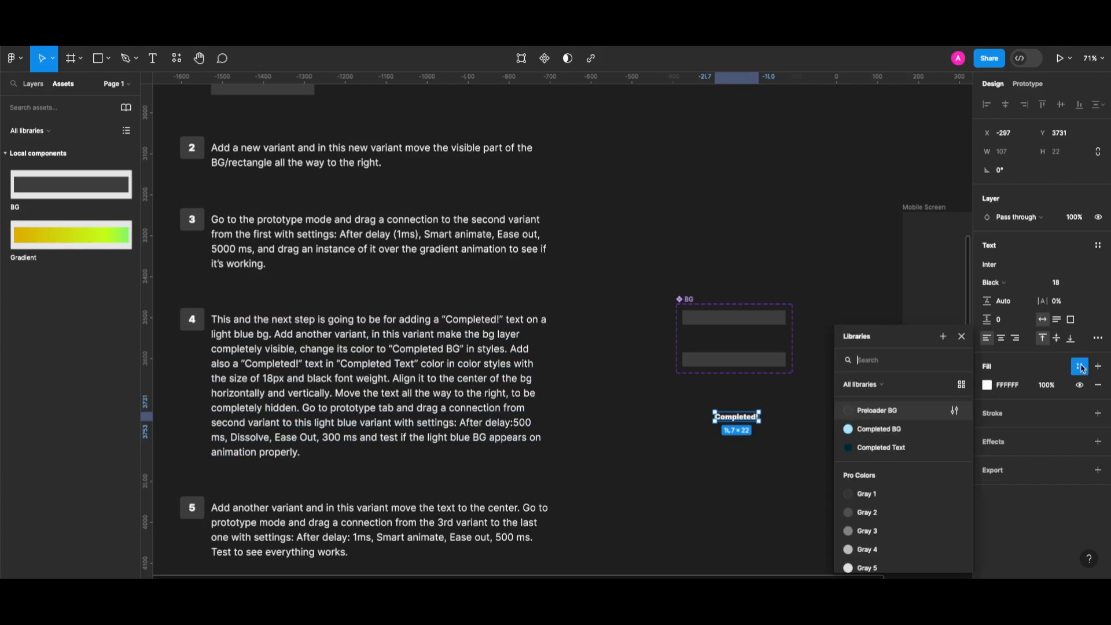
left_click(890, 453)
left_click(796, 452)
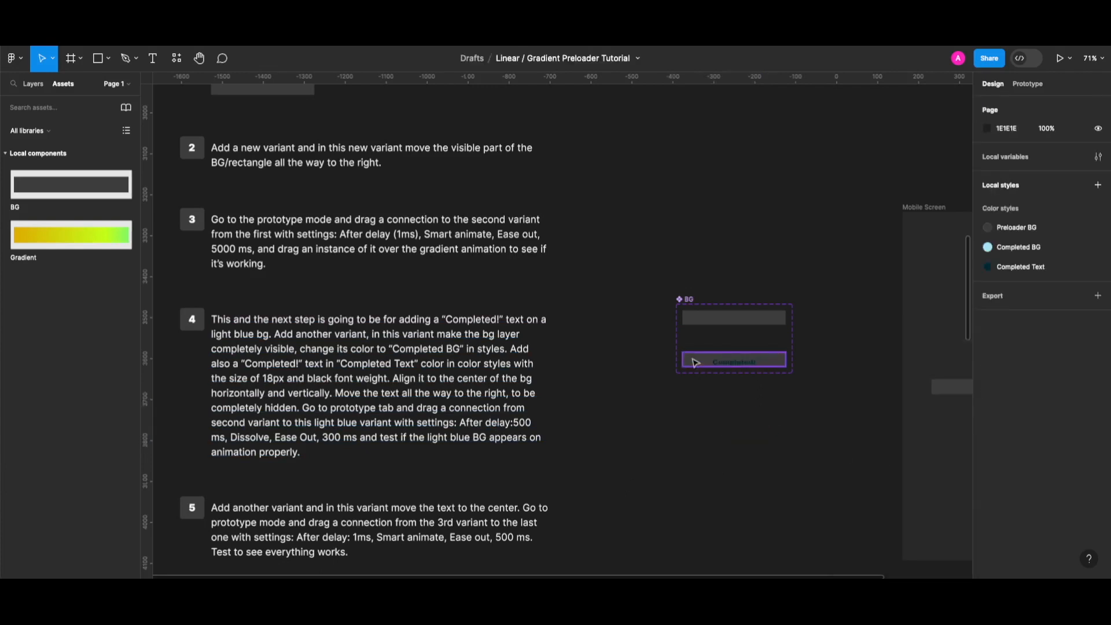
Step: Apply the Completed BG color style to the visible rectangle in the third BG variant
left_click(734, 360)
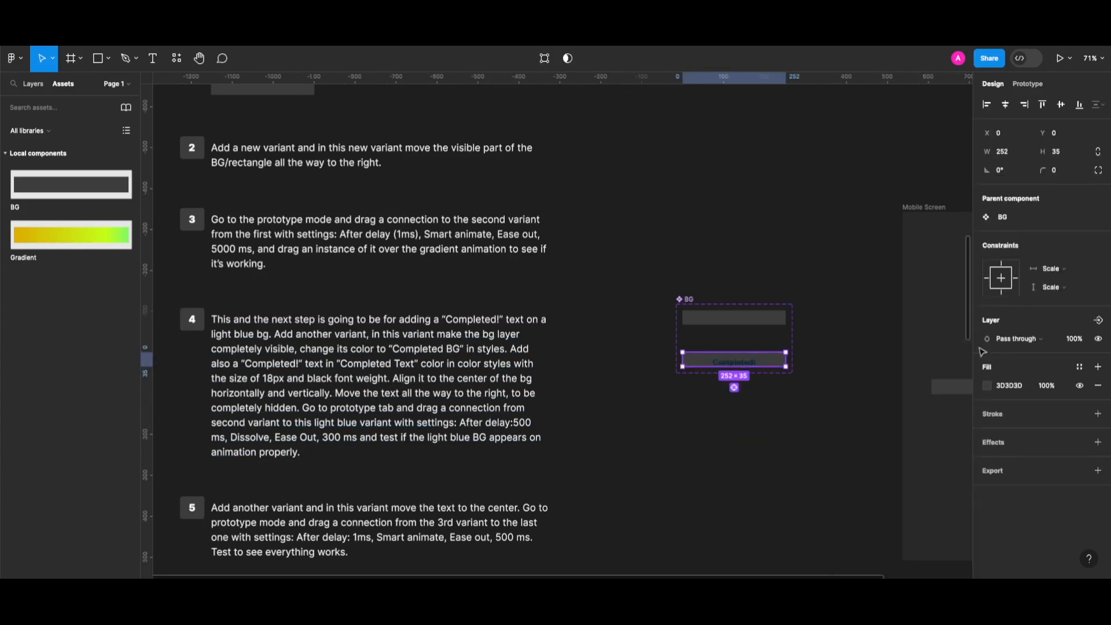
left_click(1079, 366)
left_click(900, 430)
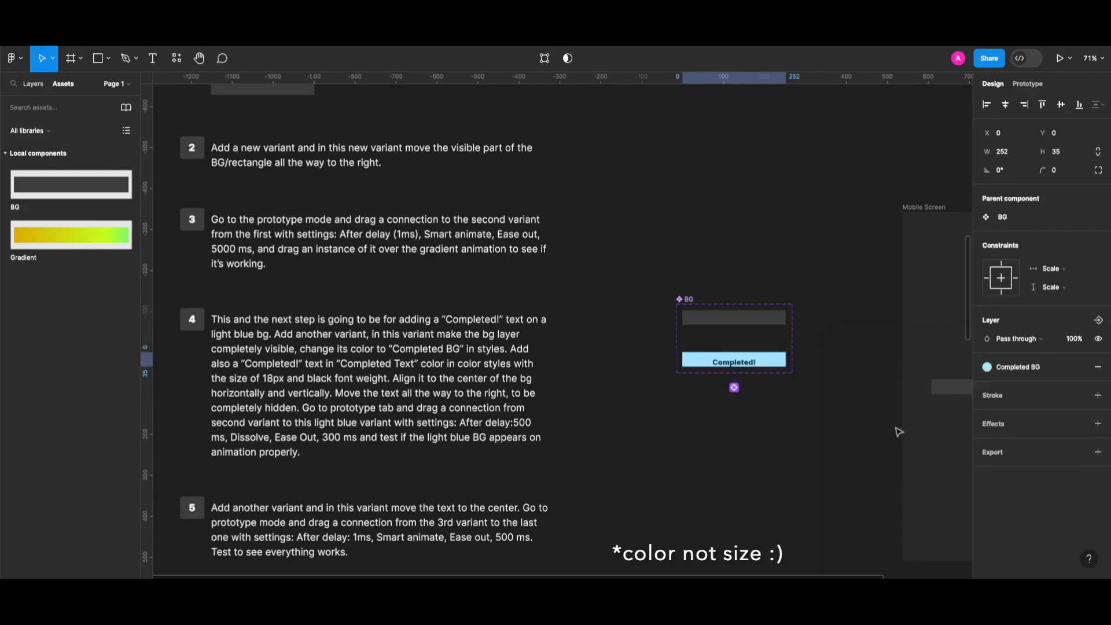
left_click(774, 379)
scroll(772, 365, "up", 3)
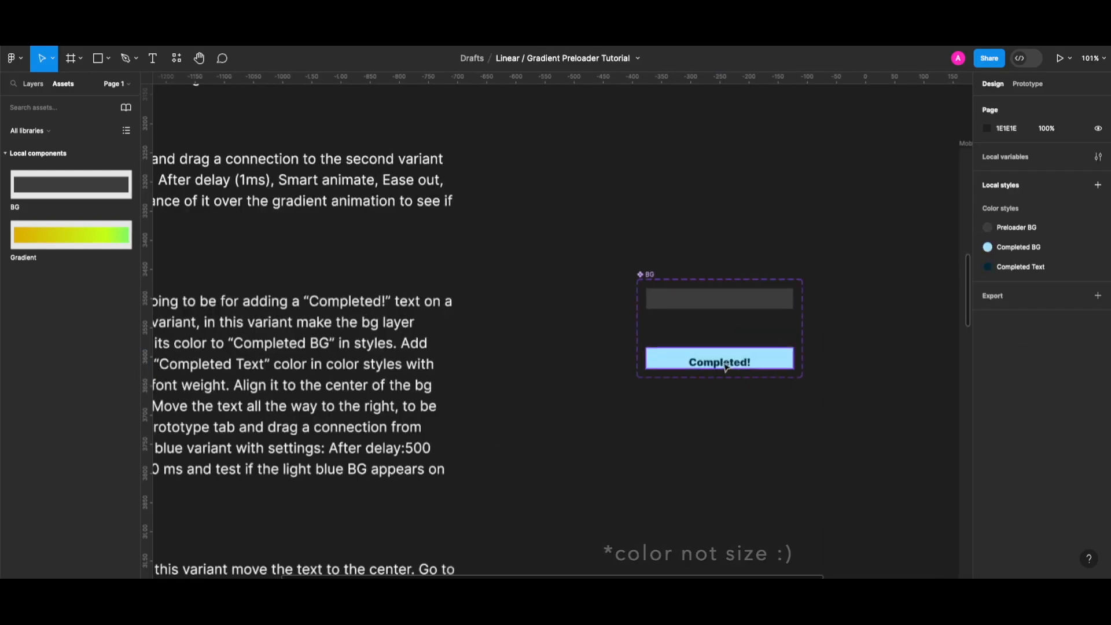
Step: Move the "Completed!" text in the third BG variant right, out of the mask, to X 250 and Y 7
left_click(790, 364)
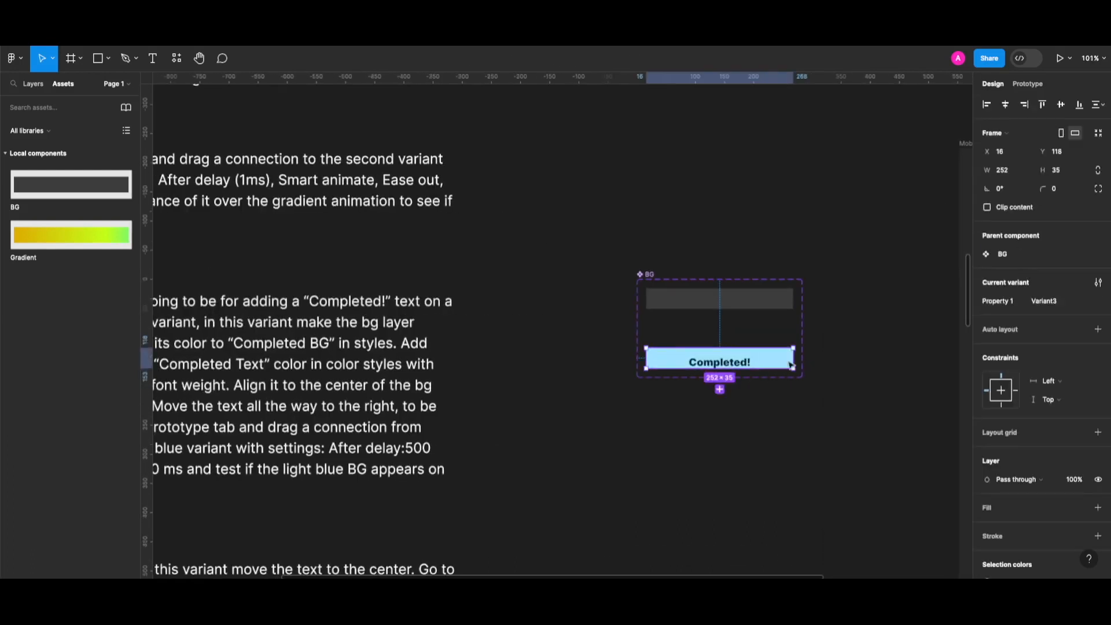
double_click(744, 364)
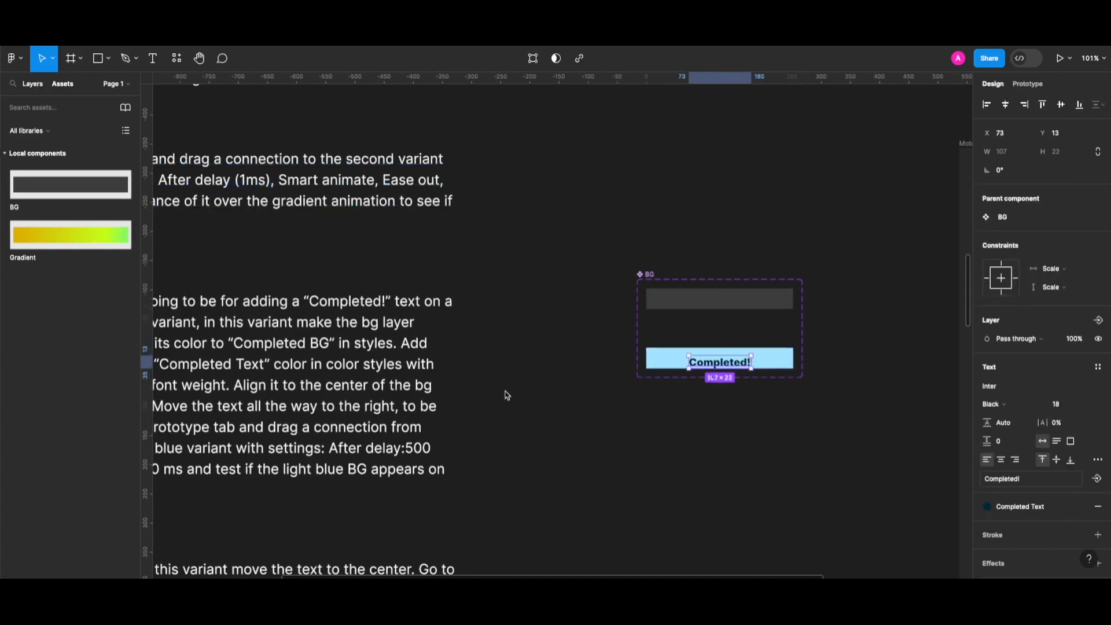
left_click(32, 84)
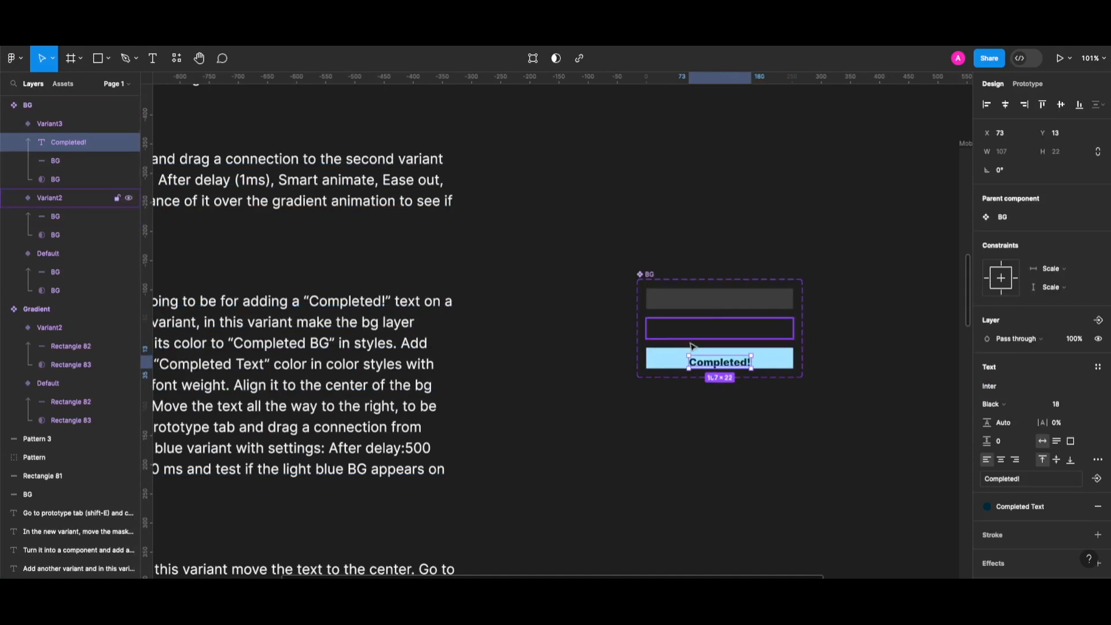
left_click_drag(736, 364, 848, 359)
key("Right")
key("Right")
key("Right")
key("Right")
key("Right")
key("Right")
key("Right")
key("Right")
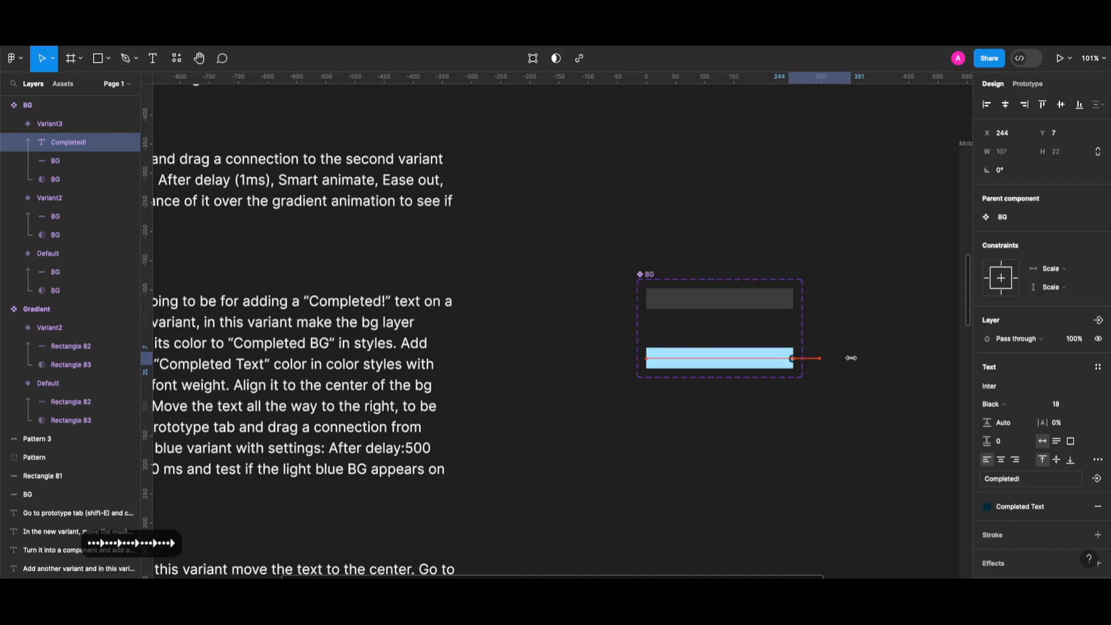
key("Right")
key("Right")
key("Right")
key("Right")
key("Right")
key("Right")
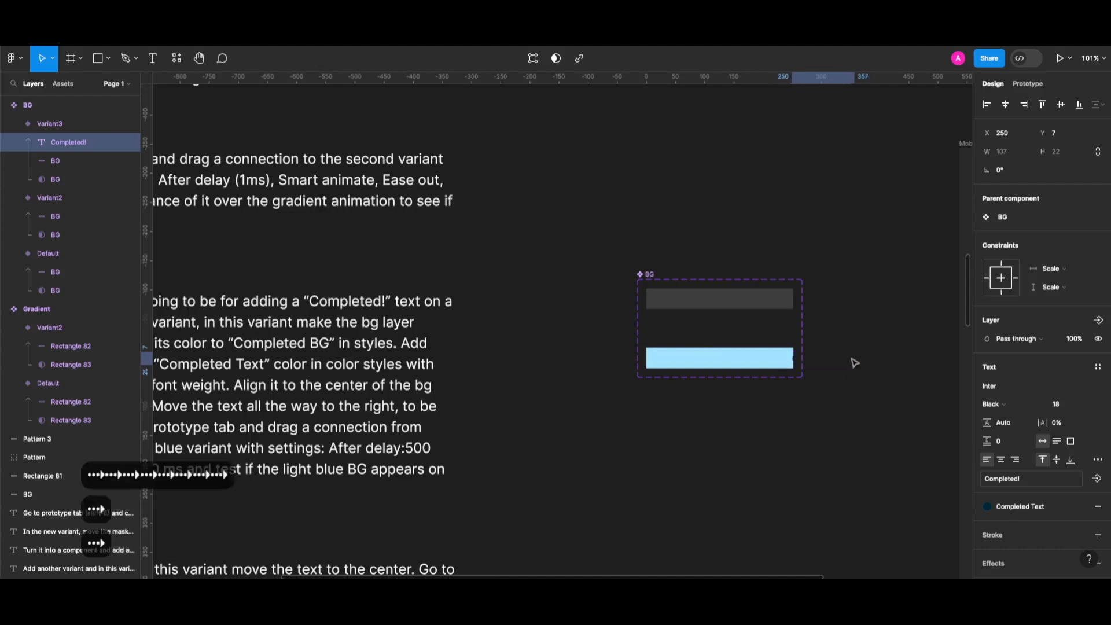
left_click(855, 363)
scroll(756, 447, "down", 3)
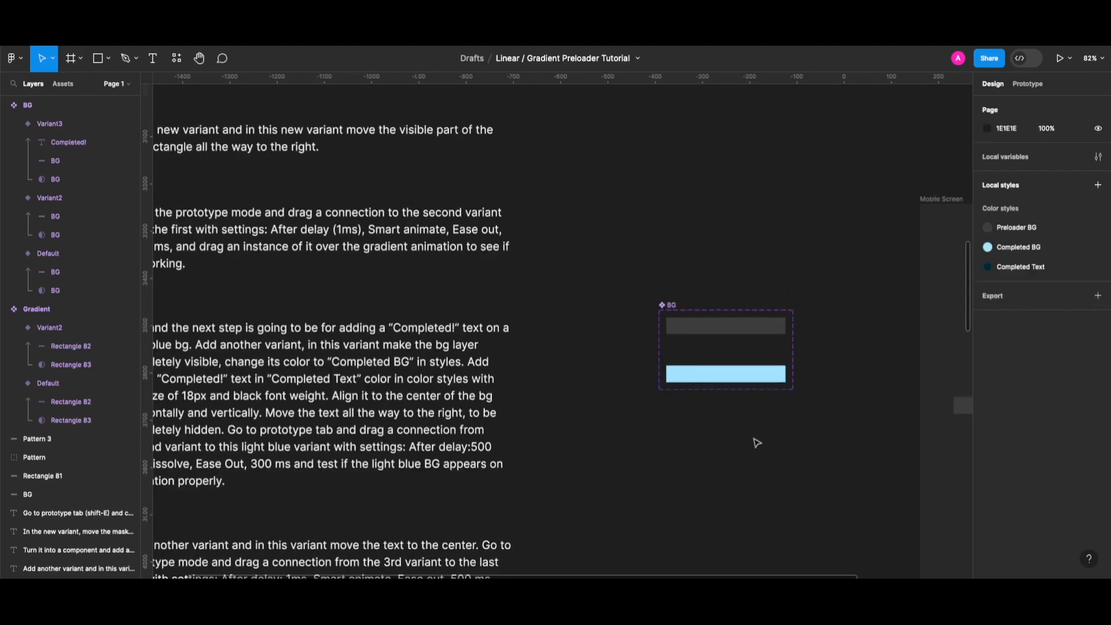
Step: Add a fourth variant to the BG component as a copy of the light blue third variant
left_click(780, 381)
scroll(752, 405, "down", 2)
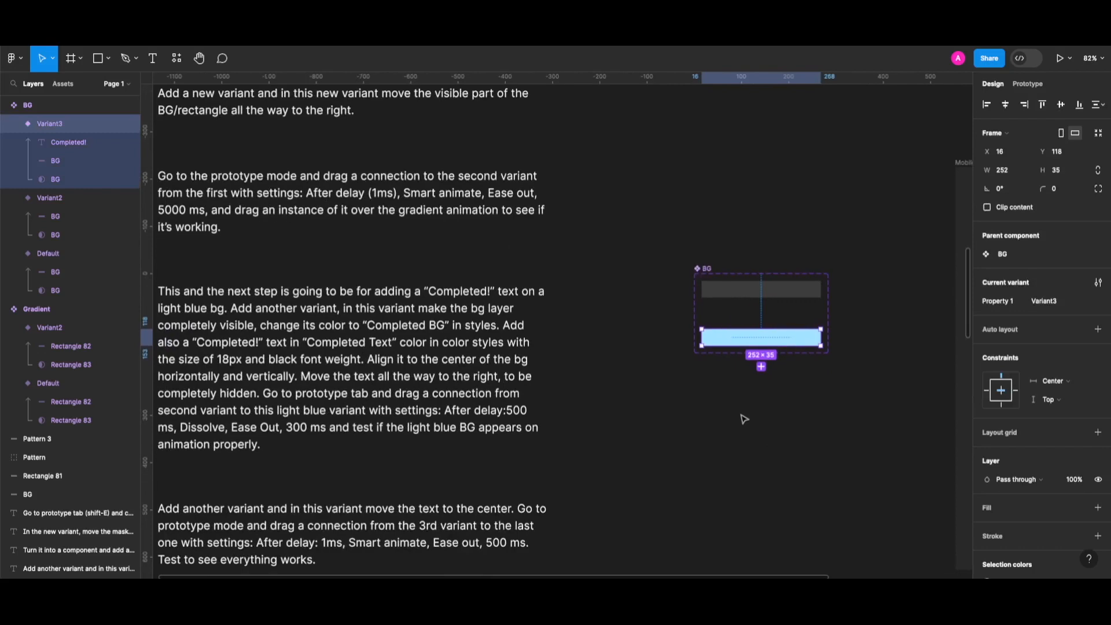
scroll(748, 416, "left", 2)
scroll(754, 415, "down", 1)
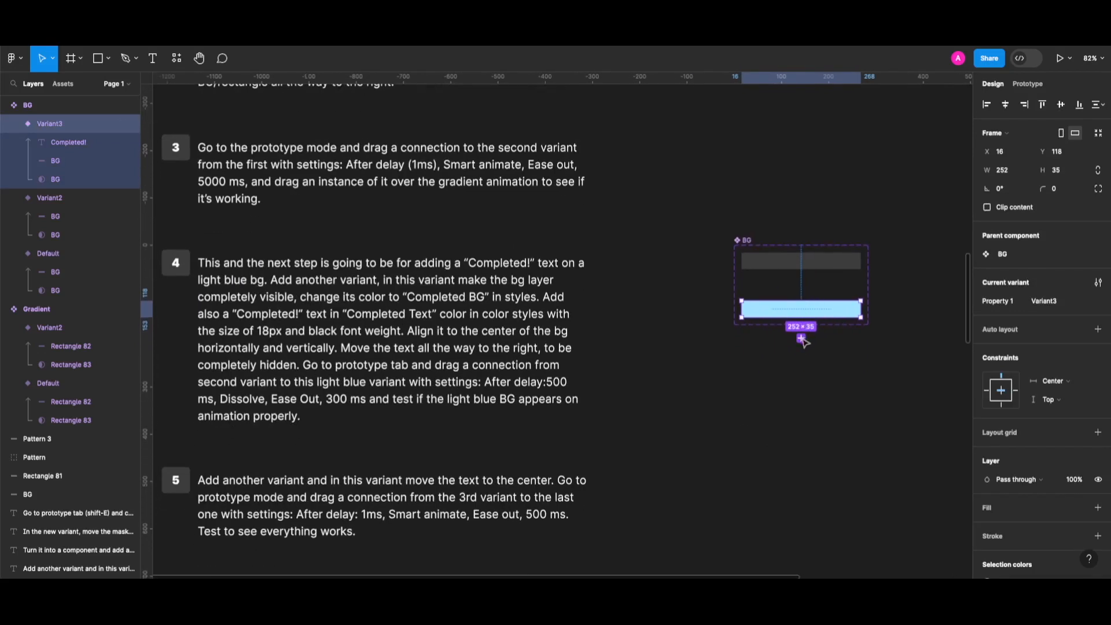
key("ctrl+d")
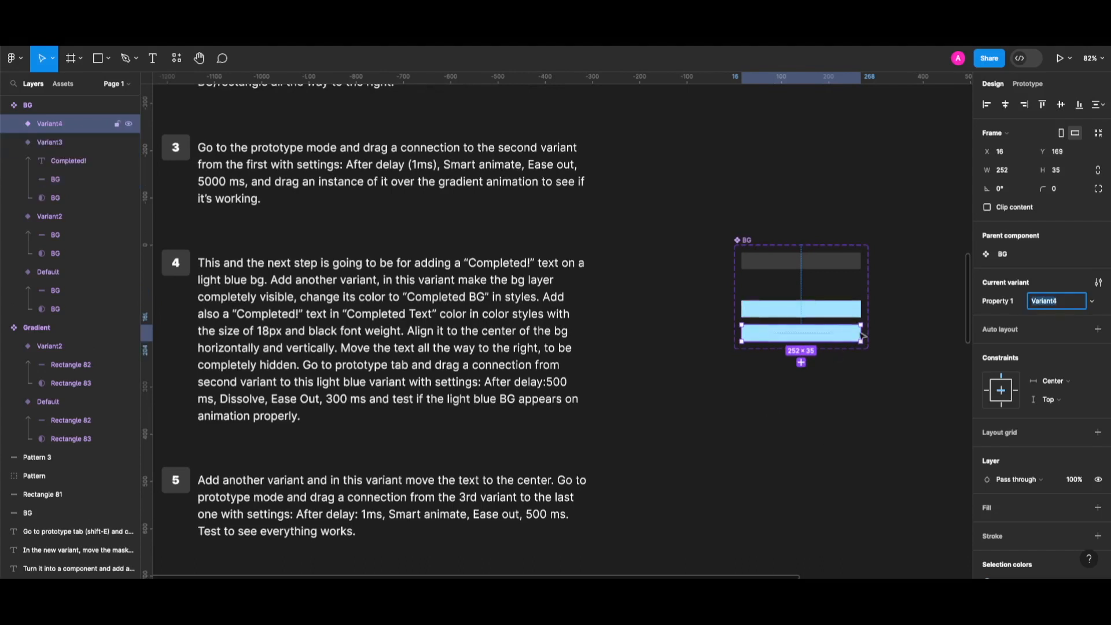
Step: Move the "Completed!" text in the fourth BG variant left to the center of the light blue bar, at X 73 and Y 7
left_click(65, 149)
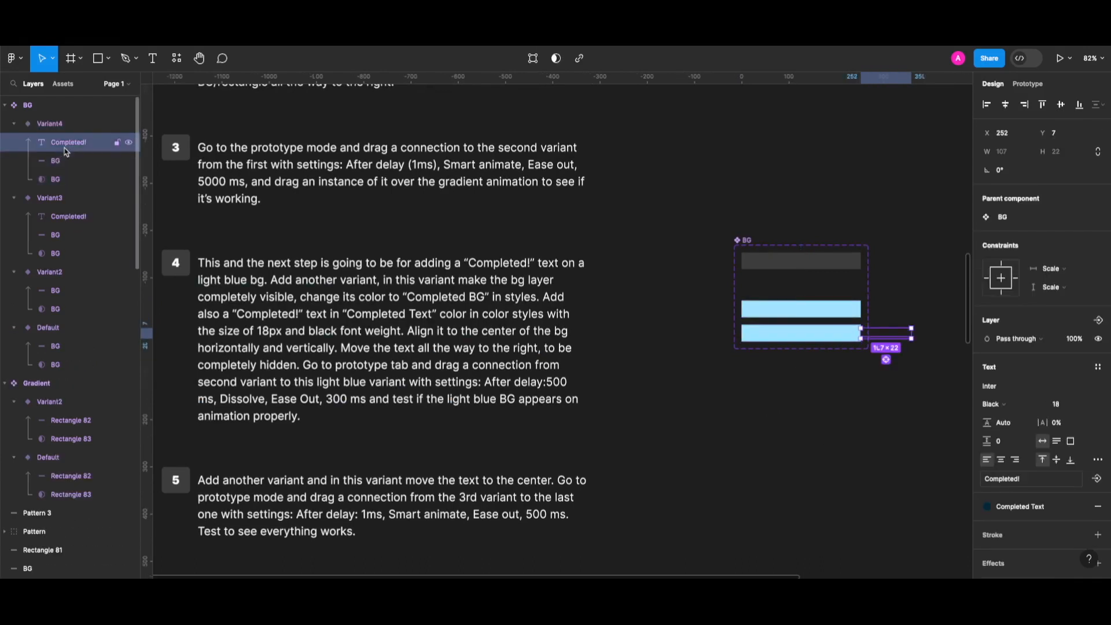
key("shift+Left")
key("shift+Left")
key("shift+Left")
key("shift+Left")
key("shift+Left")
key("shift+Left")
key("shift+Left")
key("shift+Left")
key("shift+Left")
key("shift+Left")
key("shift+Left")
key("shift+Left")
key("shift+Left")
key("shift+Left")
key("shift+Left")
key("shift+Left")
key("shift+Left")
key("shift+Left")
key("shift+Left")
key("shift+Left")
key("shift+Left")
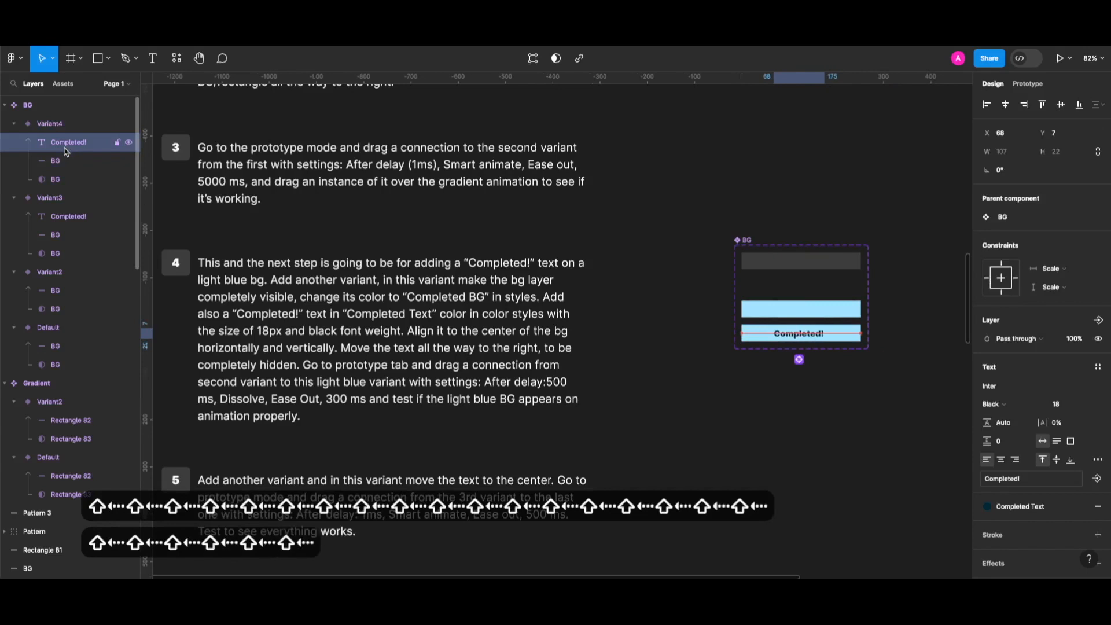
key("shift+Left")
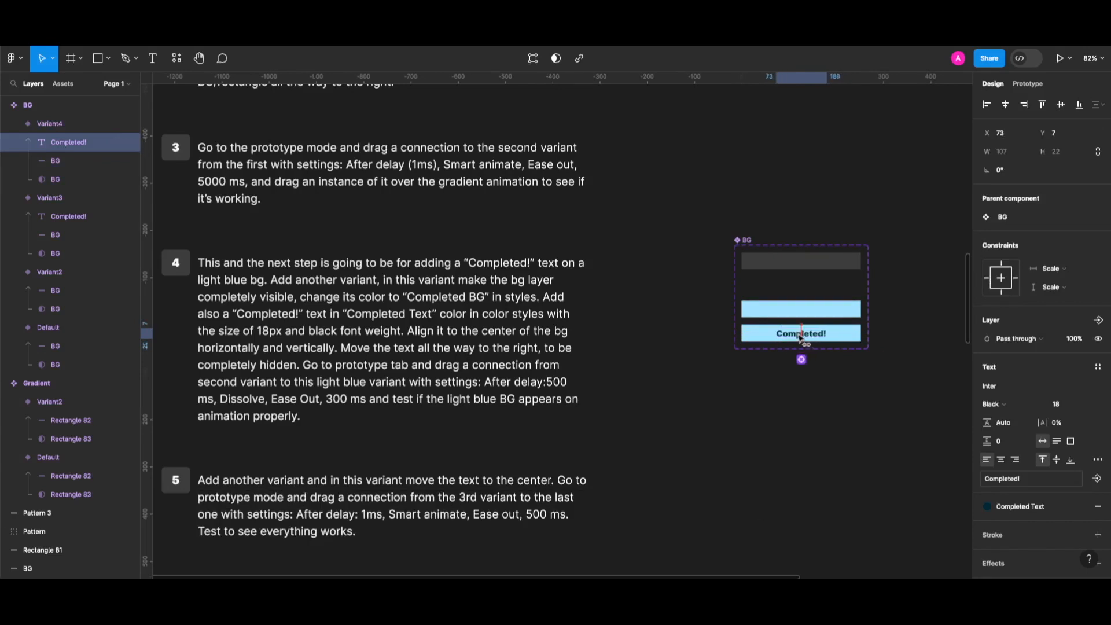
Step: Create a prototype connection from the third BG variant to the fourth with an After delay trigger
key("Escape")
key("shift+e")
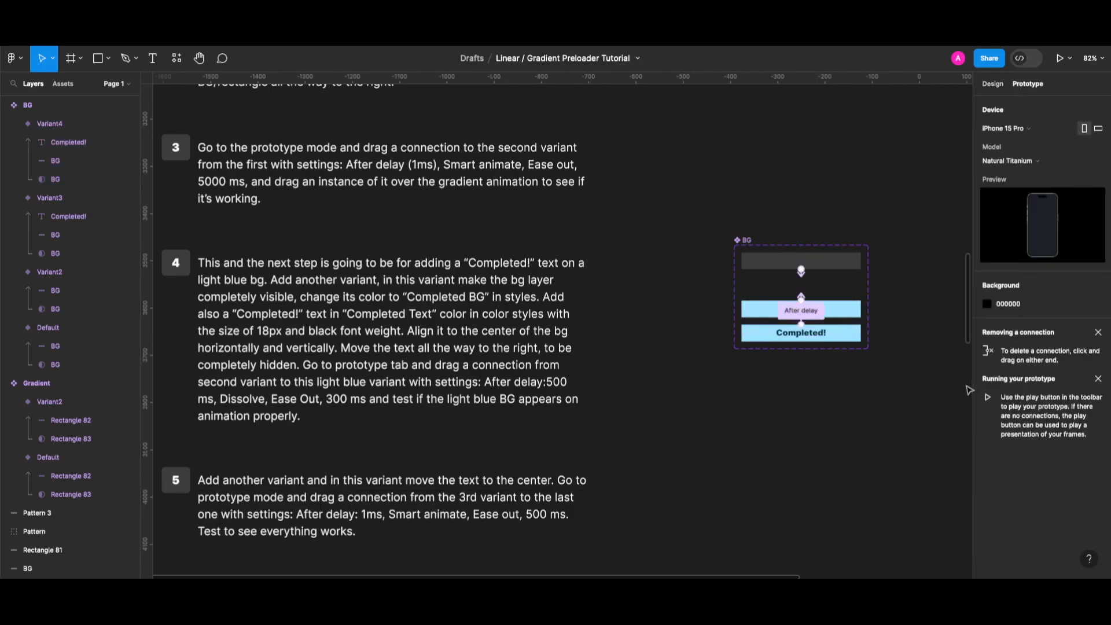
left_click(846, 309)
left_click_drag(861, 309, 839, 333)
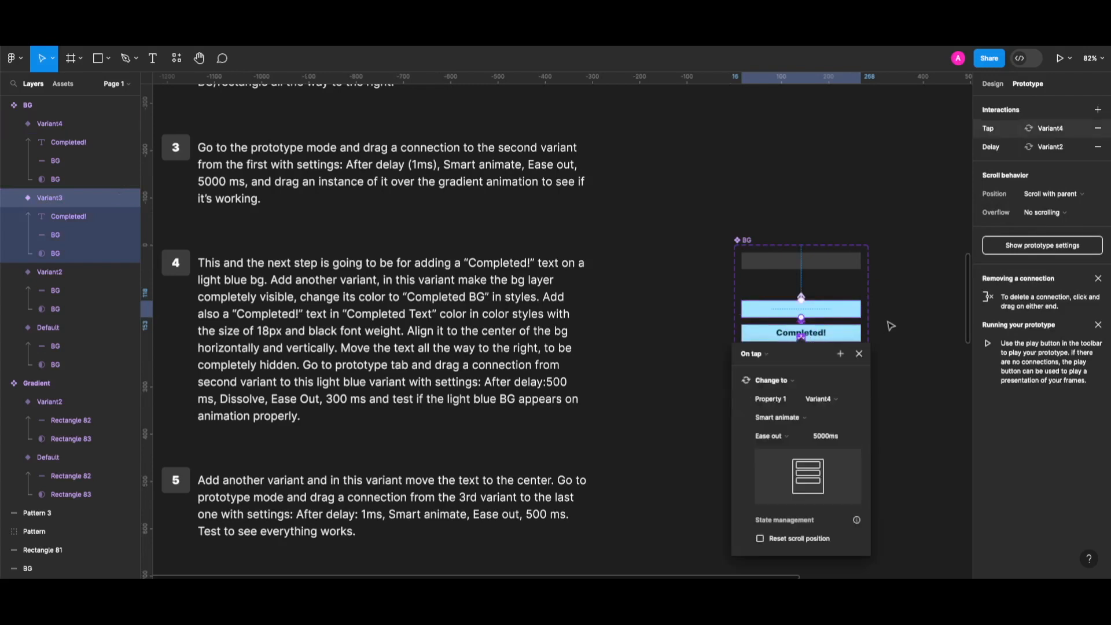
left_click(761, 355)
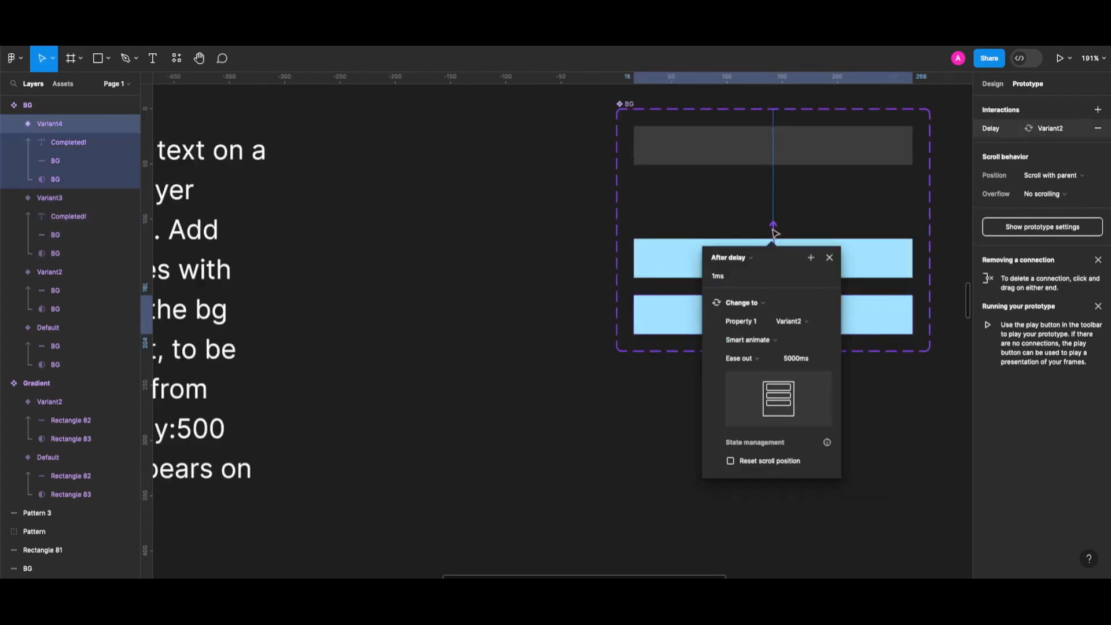
Step: Delete the fourth BG variant's After delay connection to the second variant
key("BackSpace")
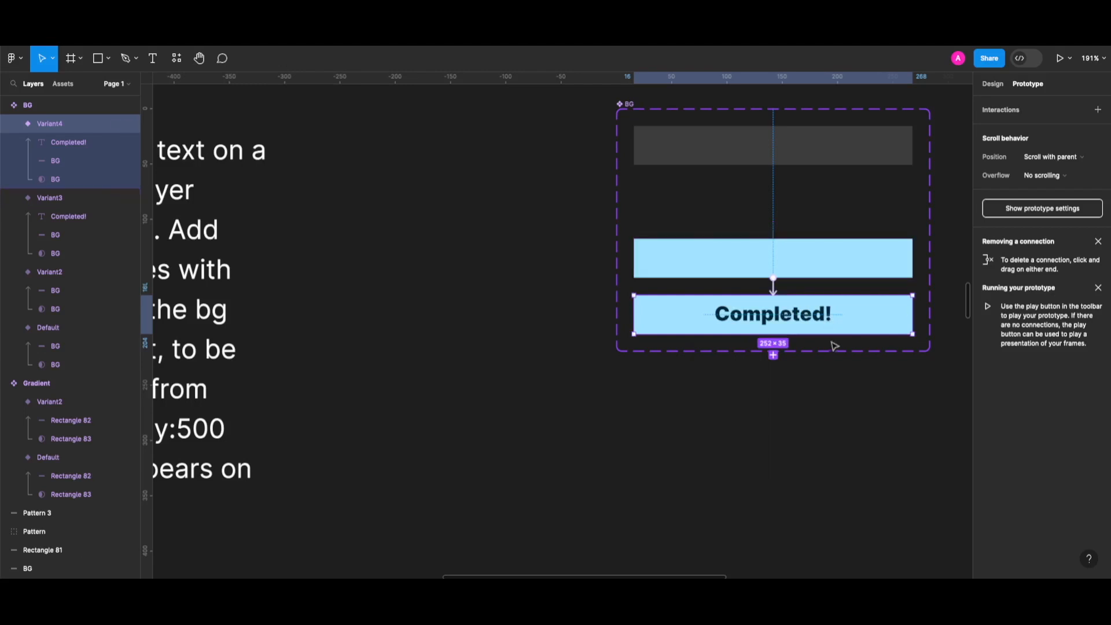
scroll(834, 347, "down", 1)
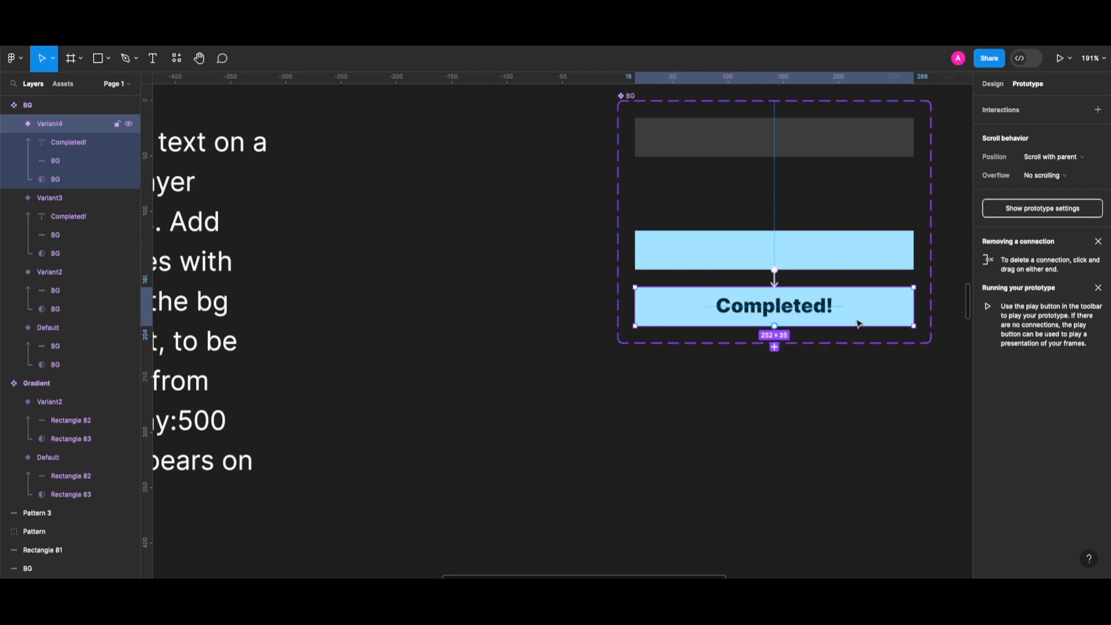
scroll(857, 325, "down", 3)
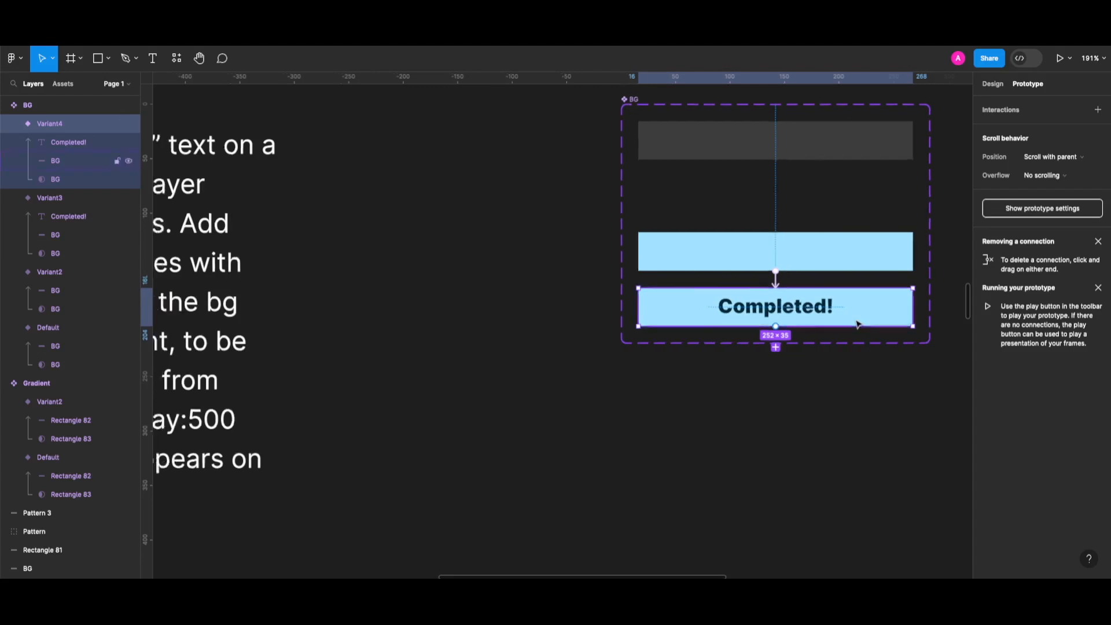
scroll(826, 310, "down", 4)
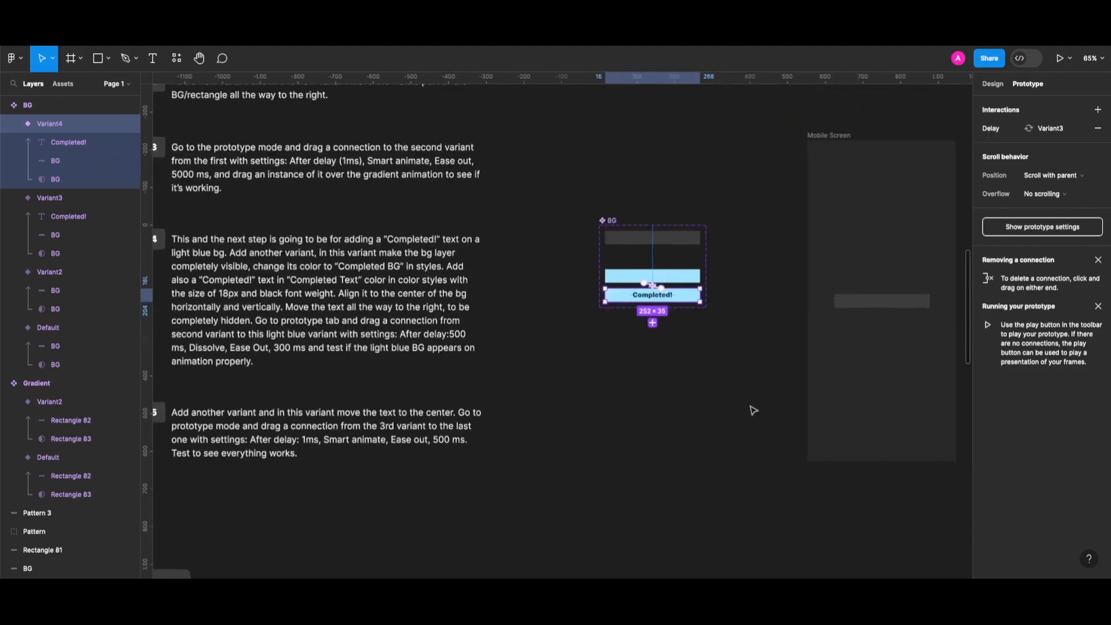
Step: Preview the Mobile Screen prototype to check the BG animation, and close the preview
left_click(913, 385)
key("shift+space")
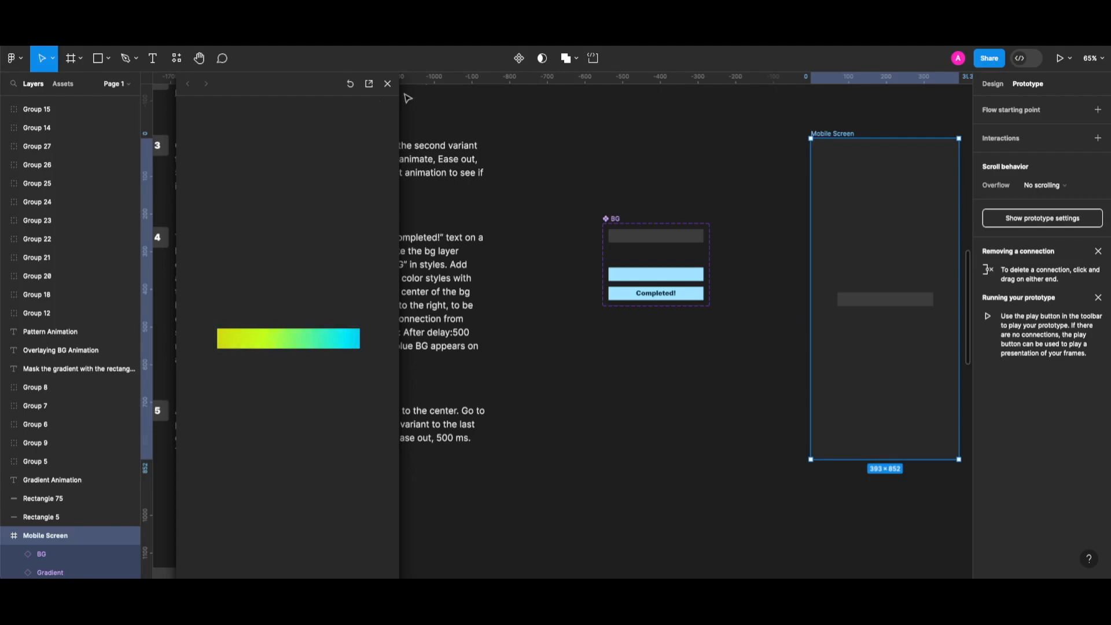
left_click(388, 84)
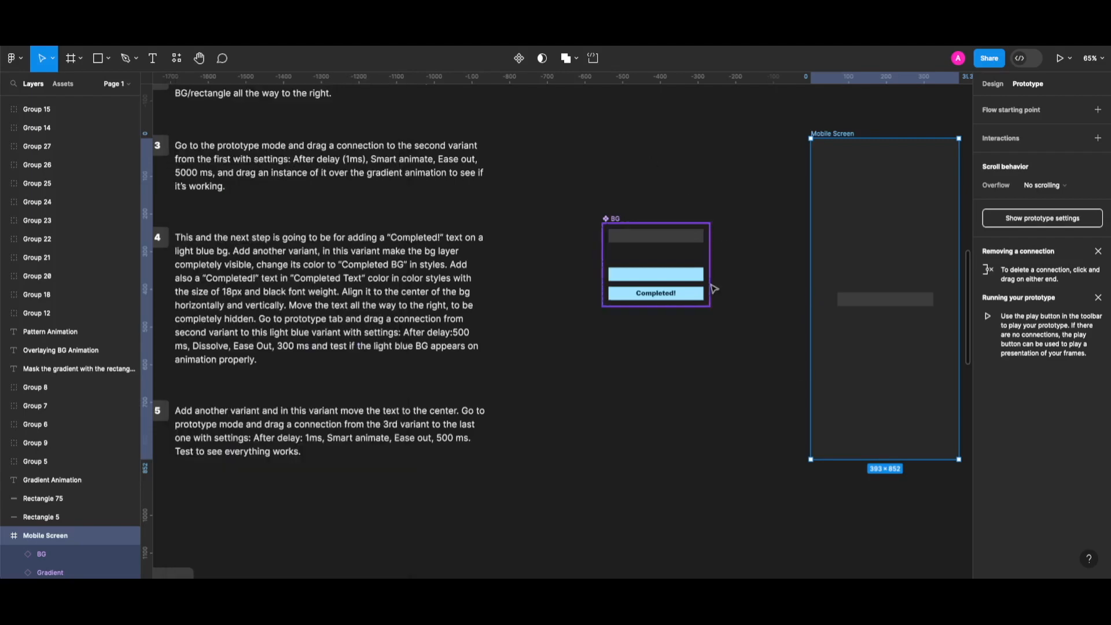
Step: Create a prototype connection from the empty second BG variant to the light blue third variant
scroll(715, 288, "up", 3)
left_click(633, 243)
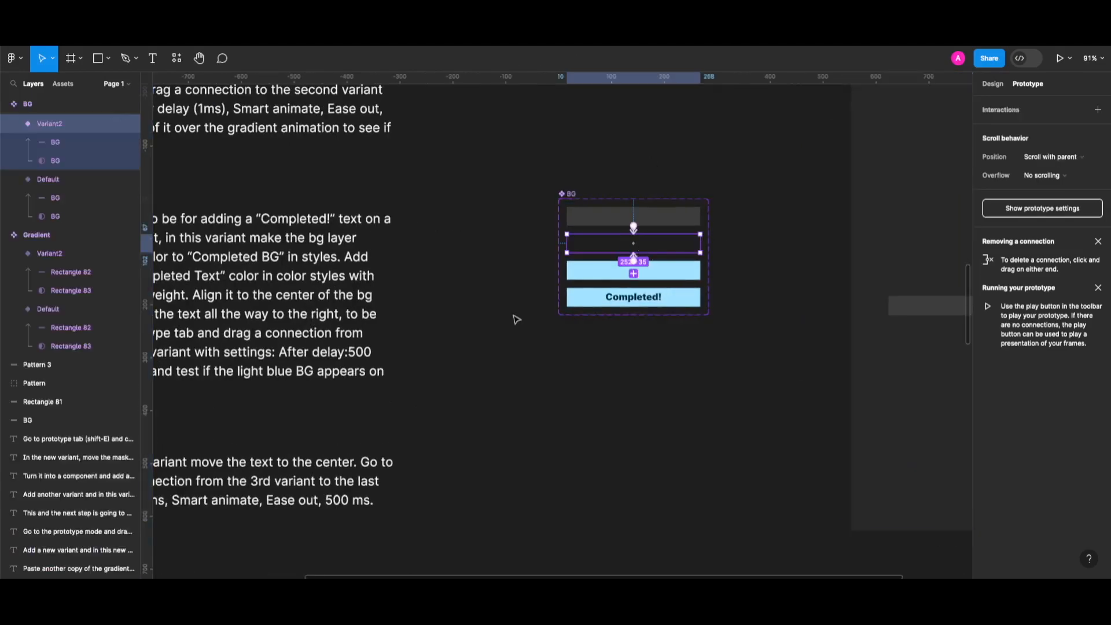
scroll(516, 318, "left", 3)
scroll(558, 228, "up", 2)
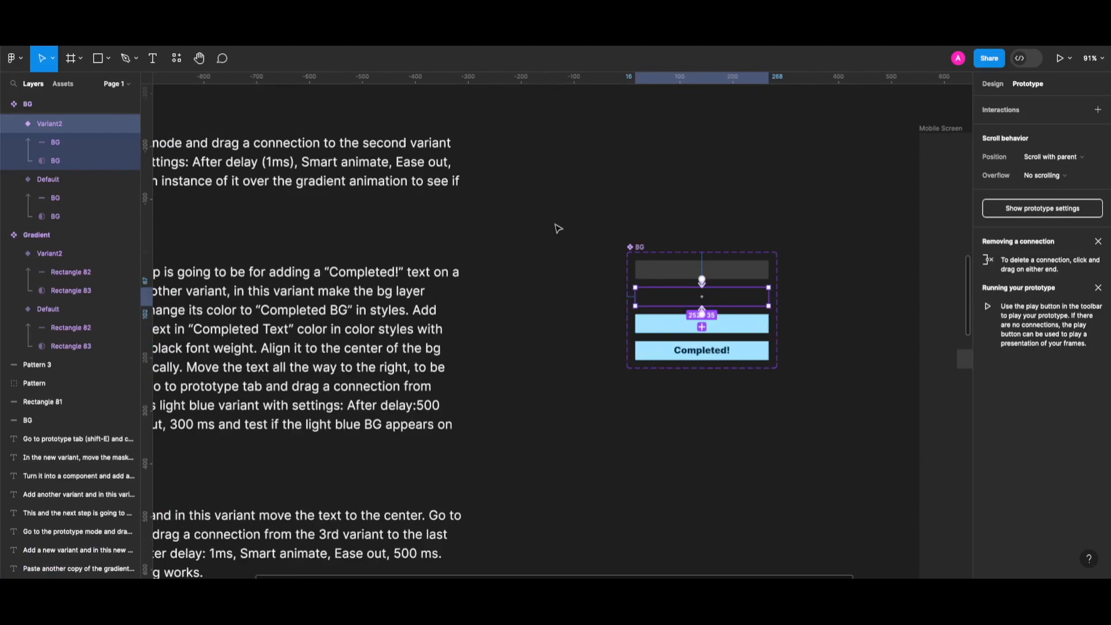
scroll(701, 307, "up", 5)
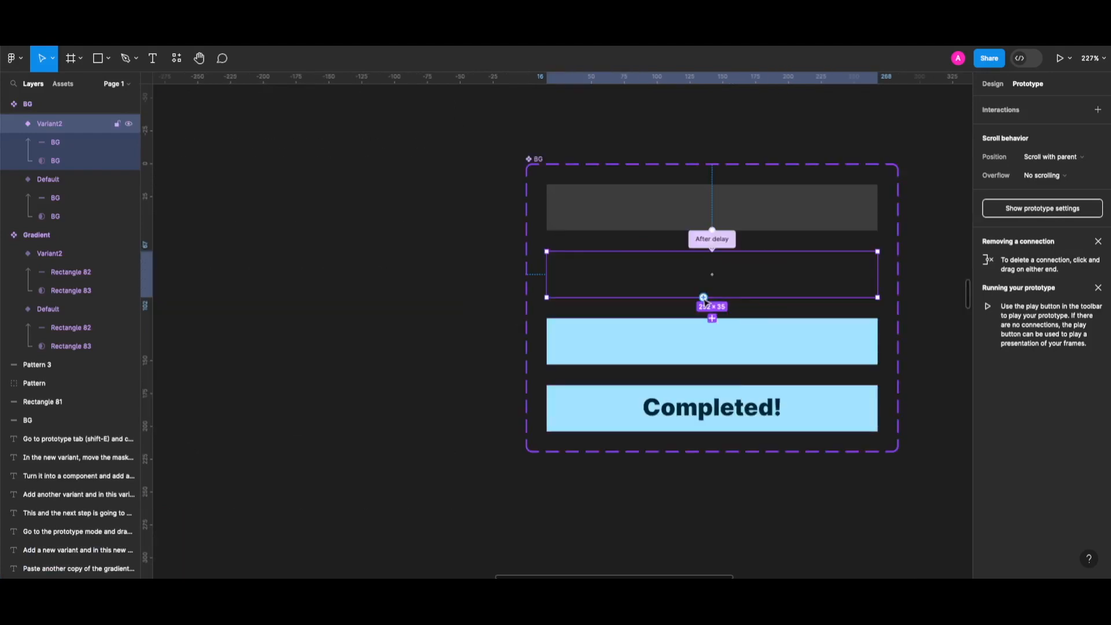
left_click(618, 375)
Step: Set the second-to-third BG variant connection to trigger After delay of 500 ms and its animation duration to 300 ms
scroll(617, 376, "down", 3)
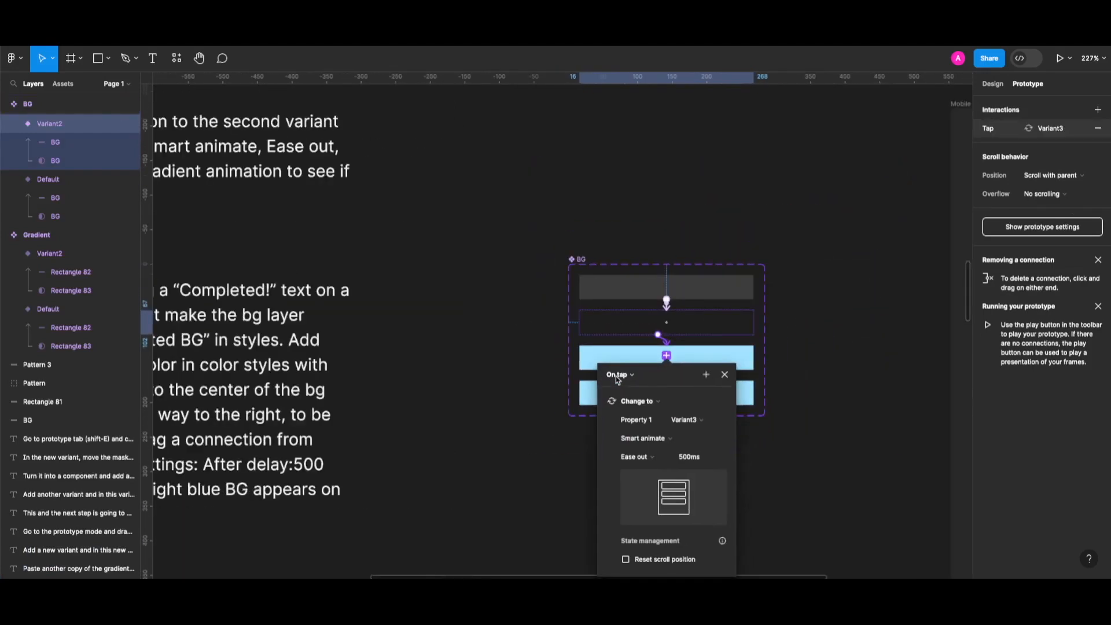
scroll(618, 379, "down", 1)
scroll(617, 379, "down", 2)
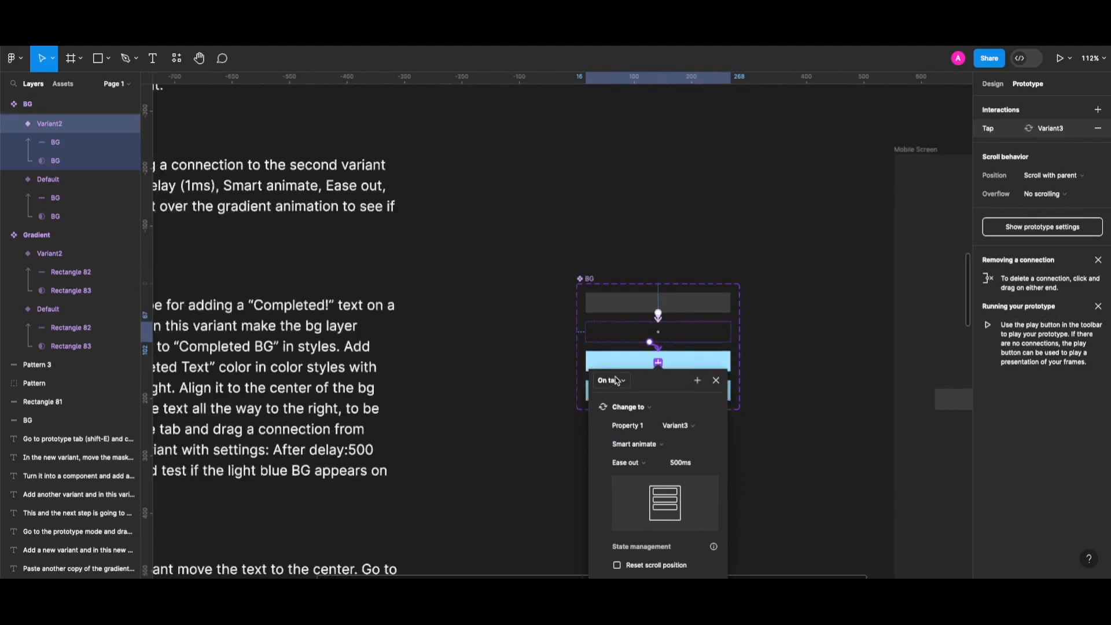
scroll(598, 379, "left", 5)
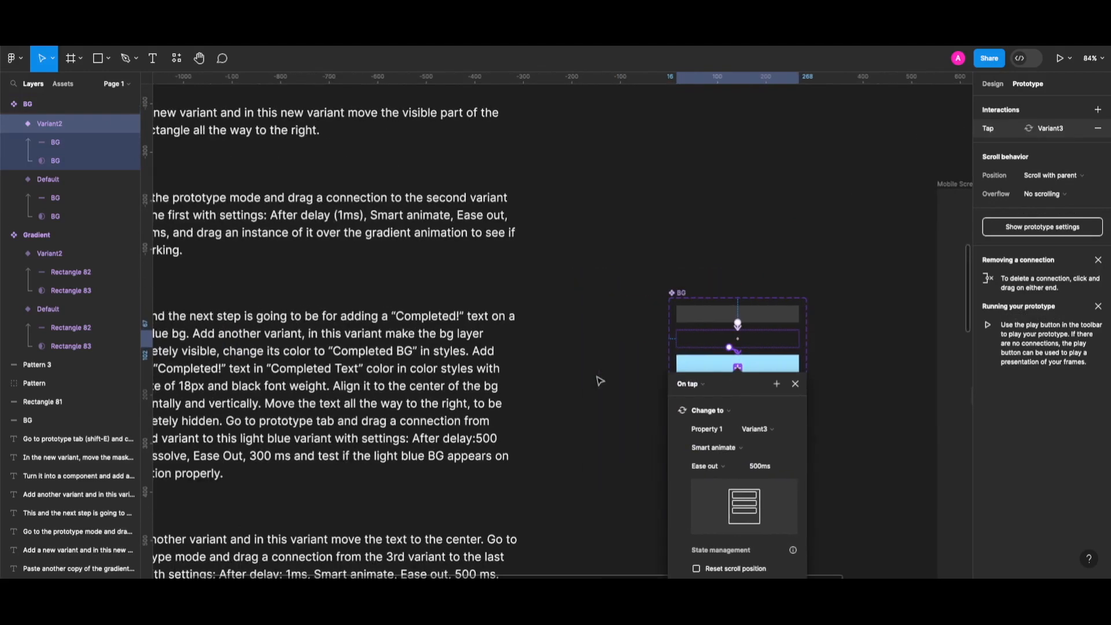
left_click(770, 354)
left_click(787, 462)
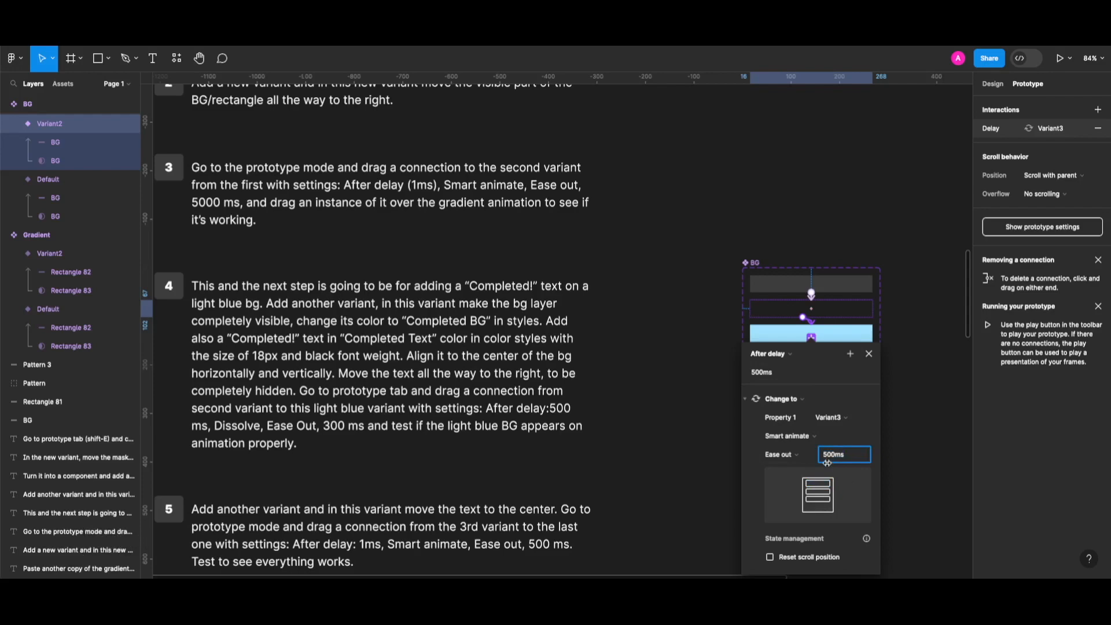
key("BackSpace")
type("3")
key("Return")
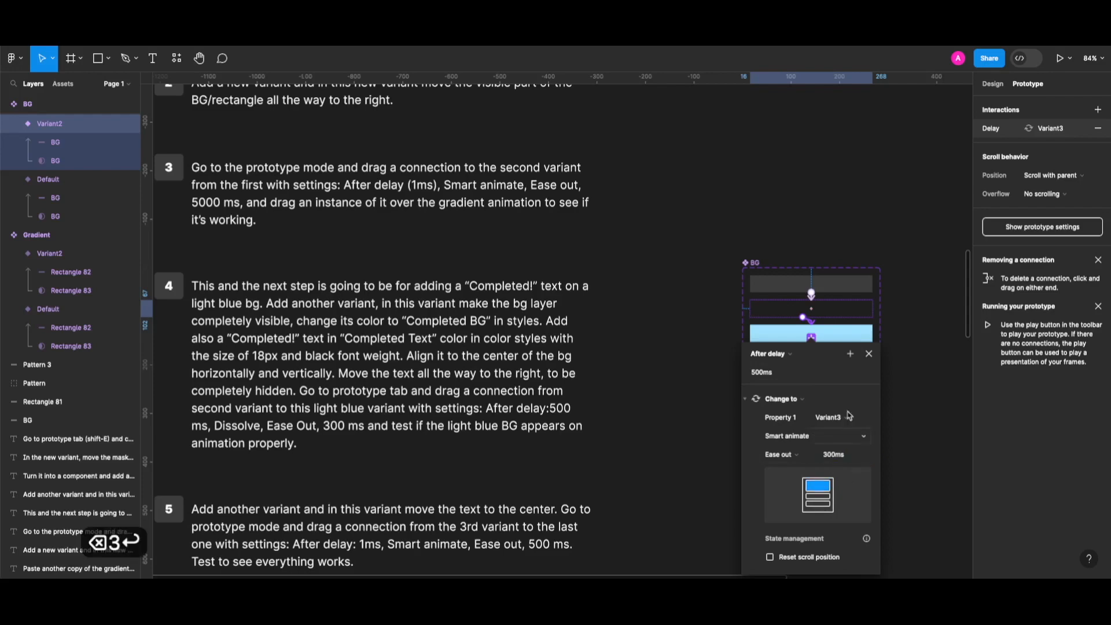
left_click(912, 373)
Step: Preview the prototype to check that the light blue BG follows the gradient, and close the preview
scroll(779, 461, "down", 3)
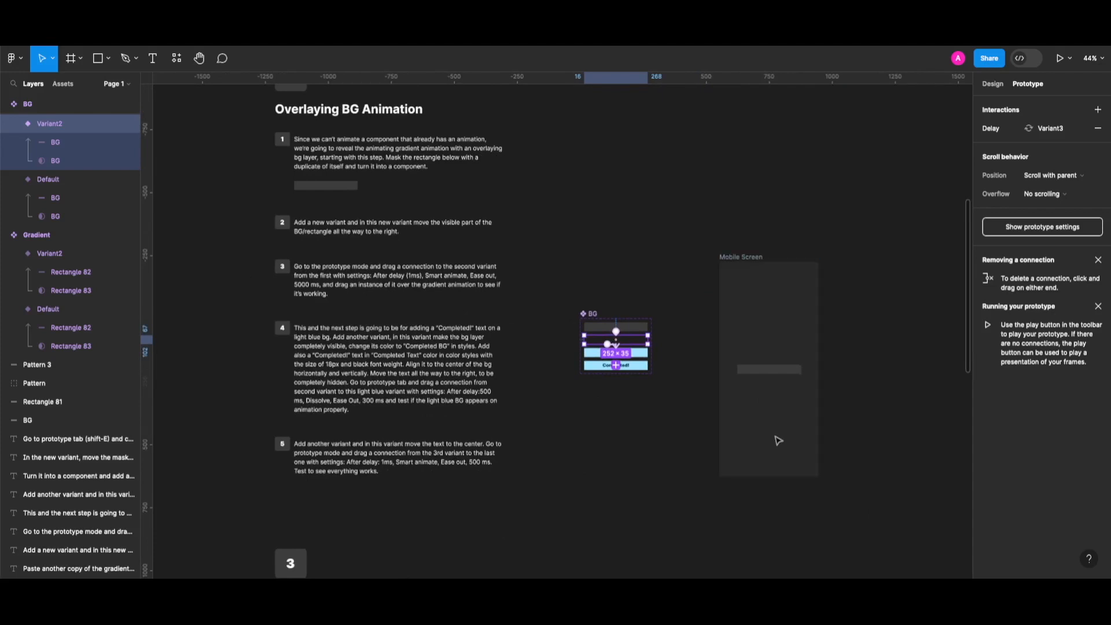
key("shift+space")
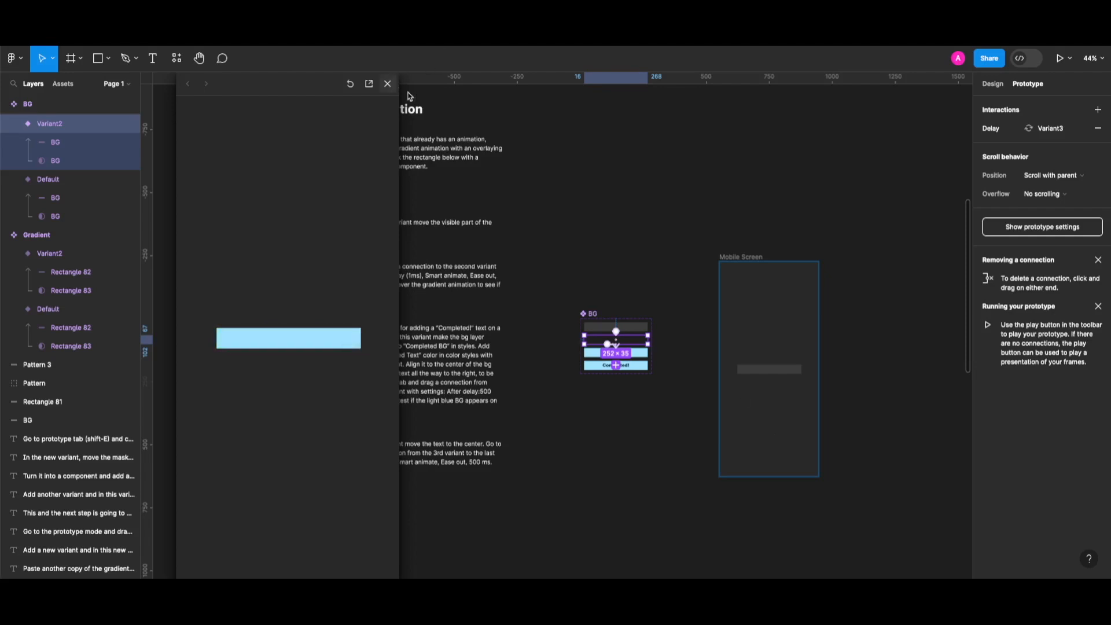
left_click(388, 83)
Step: Change the animation of the second-to-third BG variant connection to Dissolve
scroll(623, 349, "up", 5)
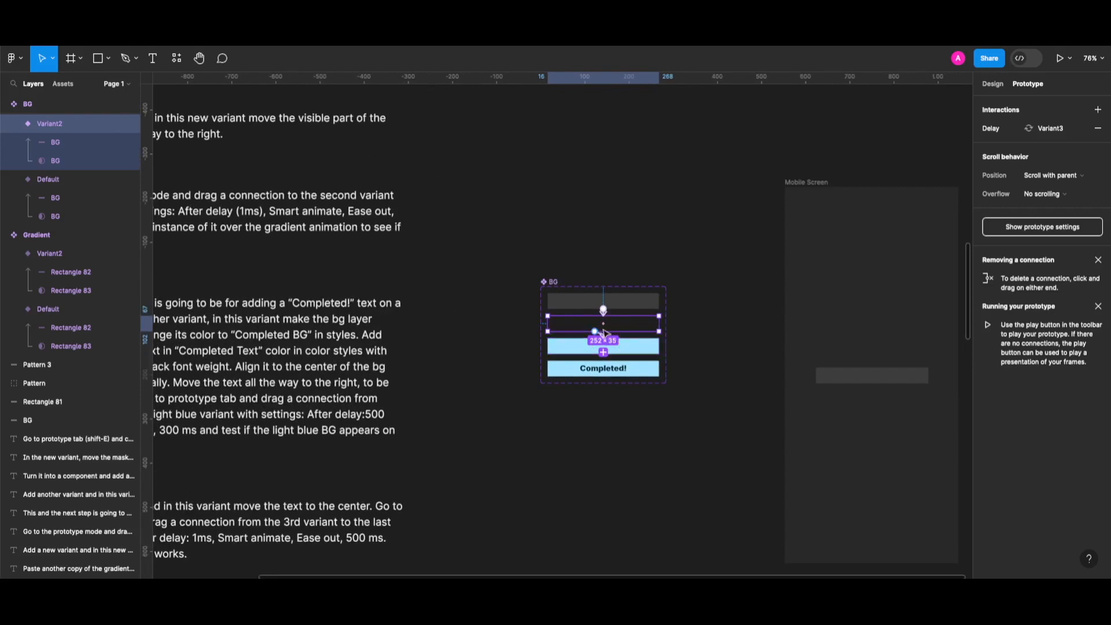
scroll(596, 338, "up", 5)
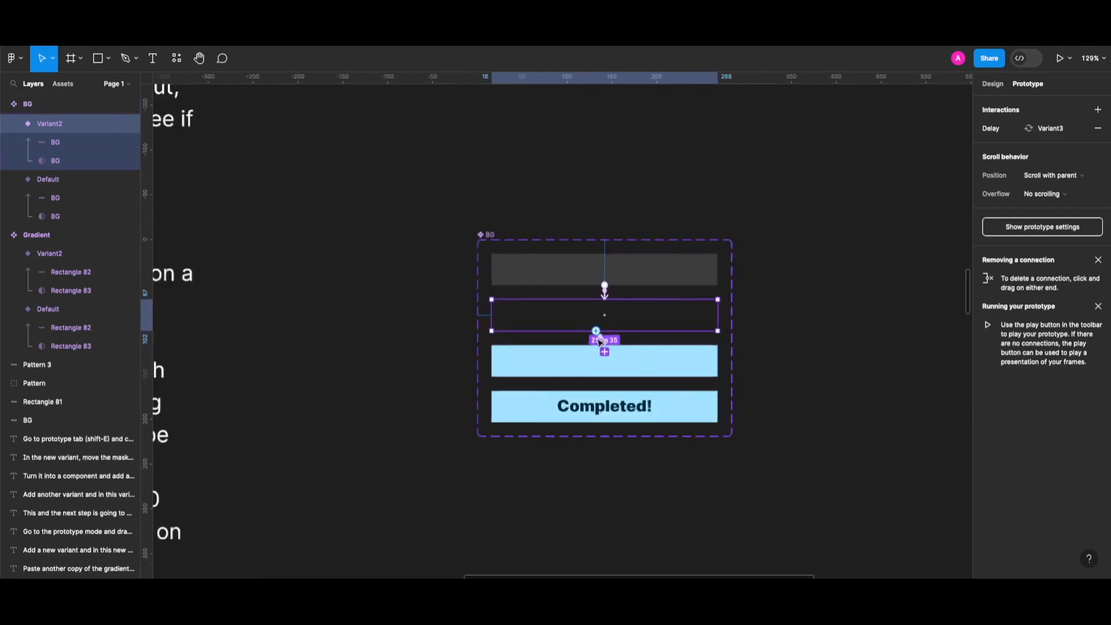
left_click(619, 336)
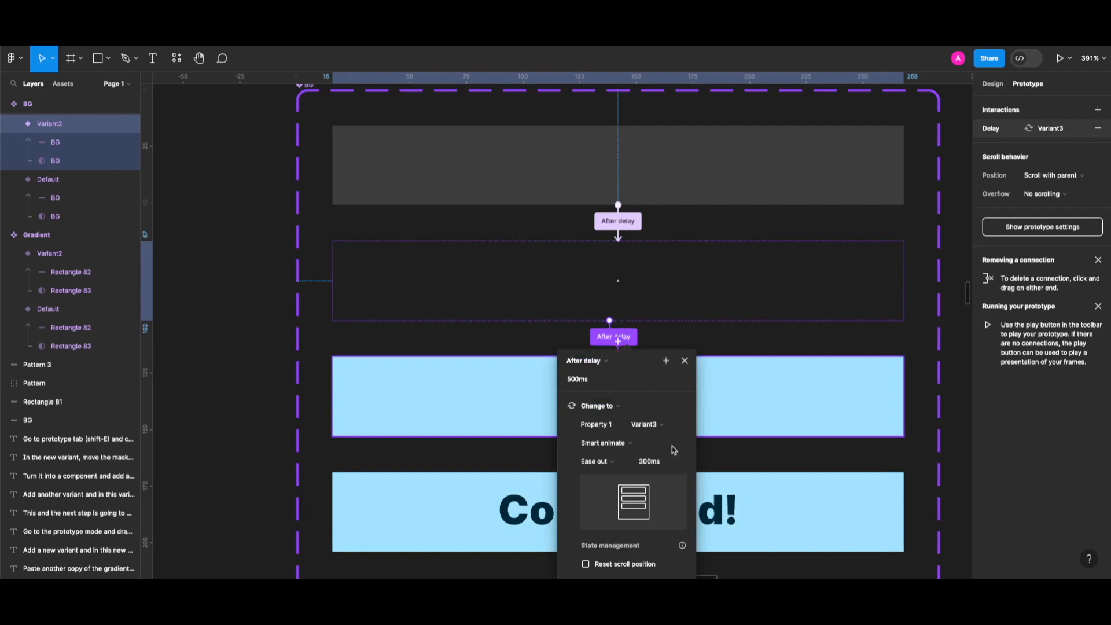
left_click(613, 450)
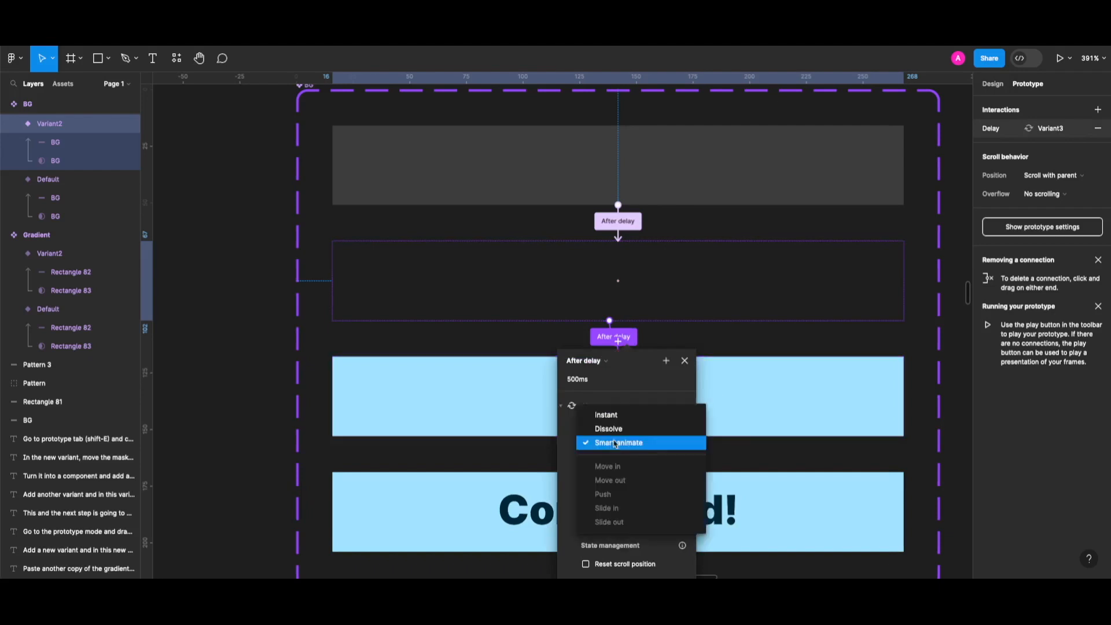
left_click(618, 433)
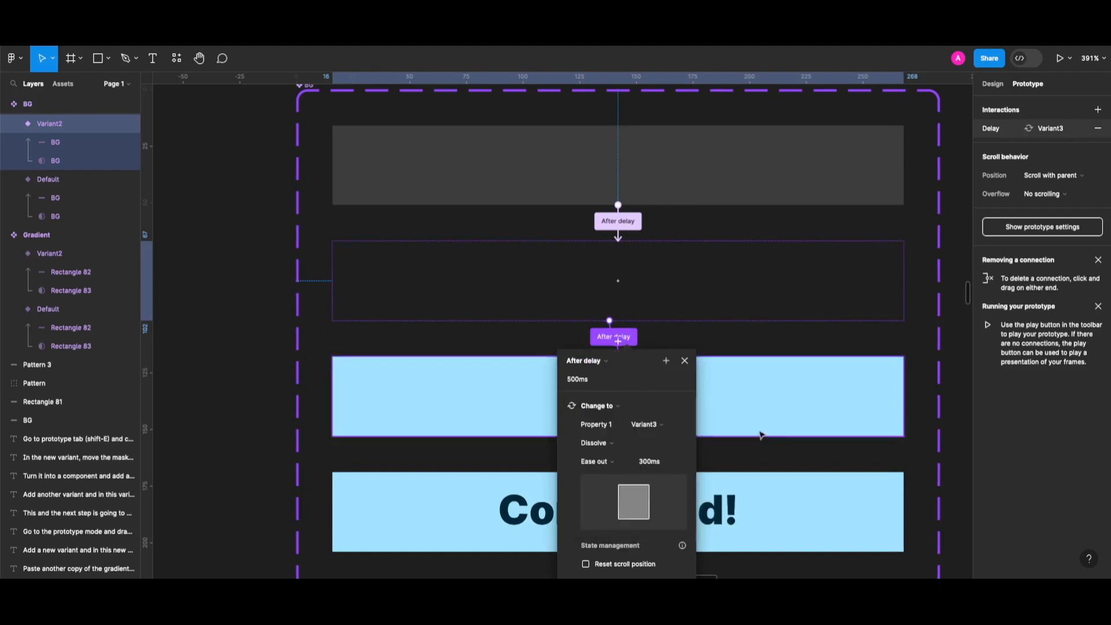
Step: Play the prototype preview again to check the Dissolve transition to the light blue BG, and close it
scroll(742, 444, "down", 5)
key("shift+space")
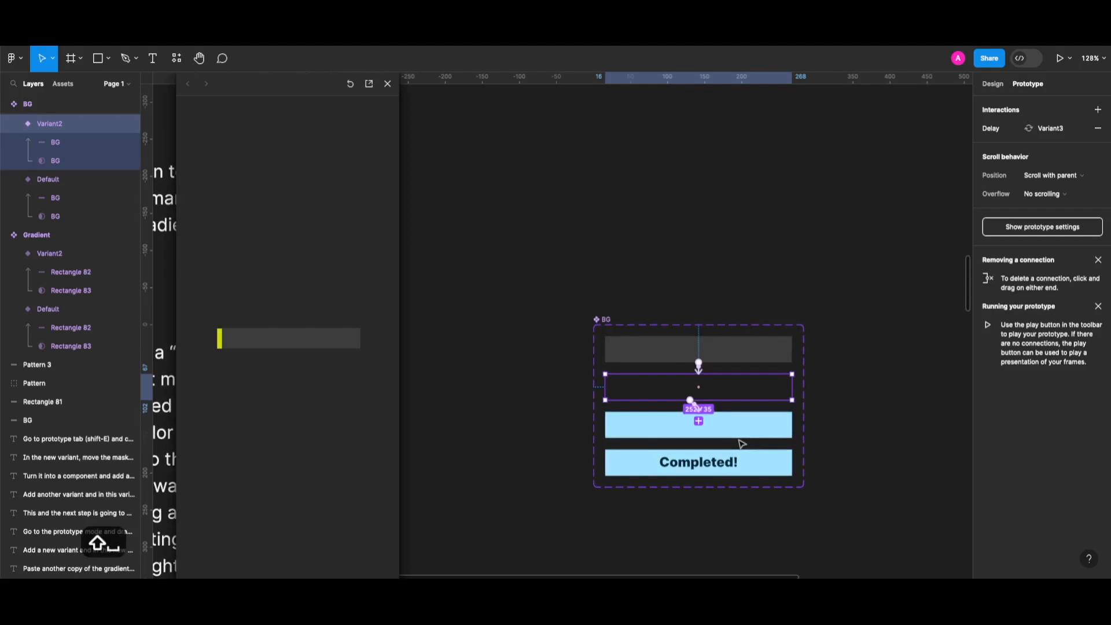
scroll(855, 403, "down", 1)
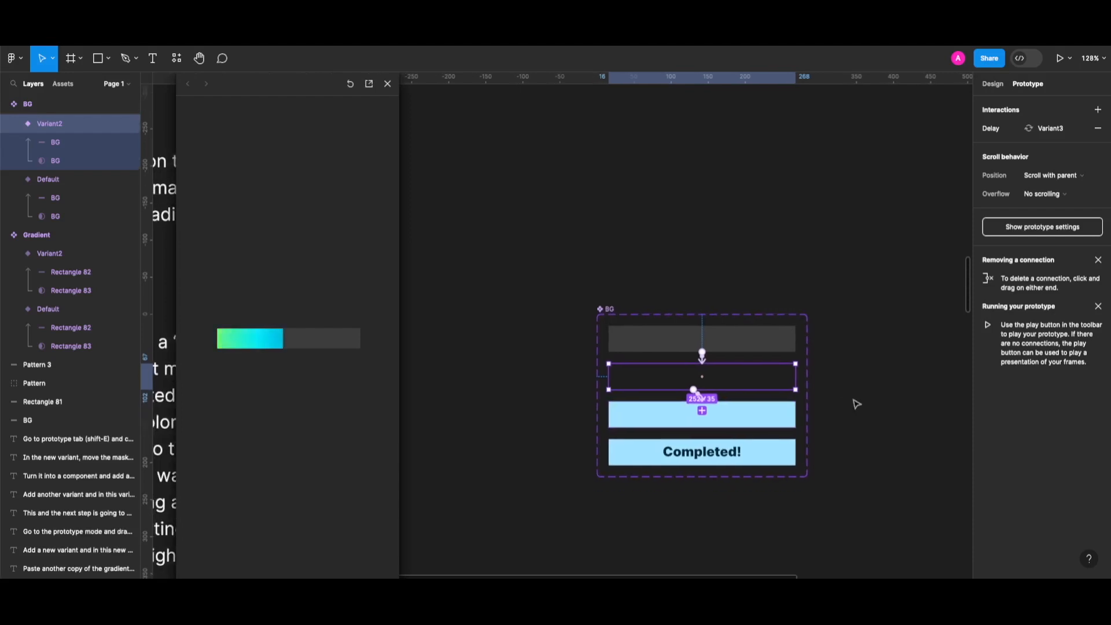
left_click(857, 403)
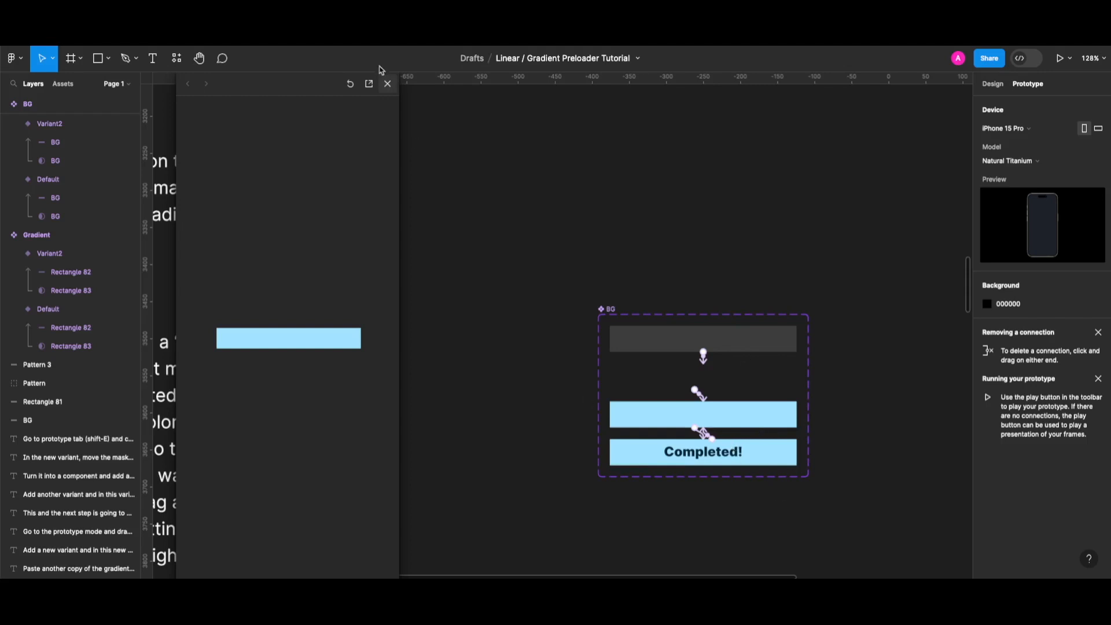
left_click(388, 84)
Step: Set the Smart animate duration of the third-to-fourth BG variant connection to 500 ms
scroll(704, 449, "up", 5)
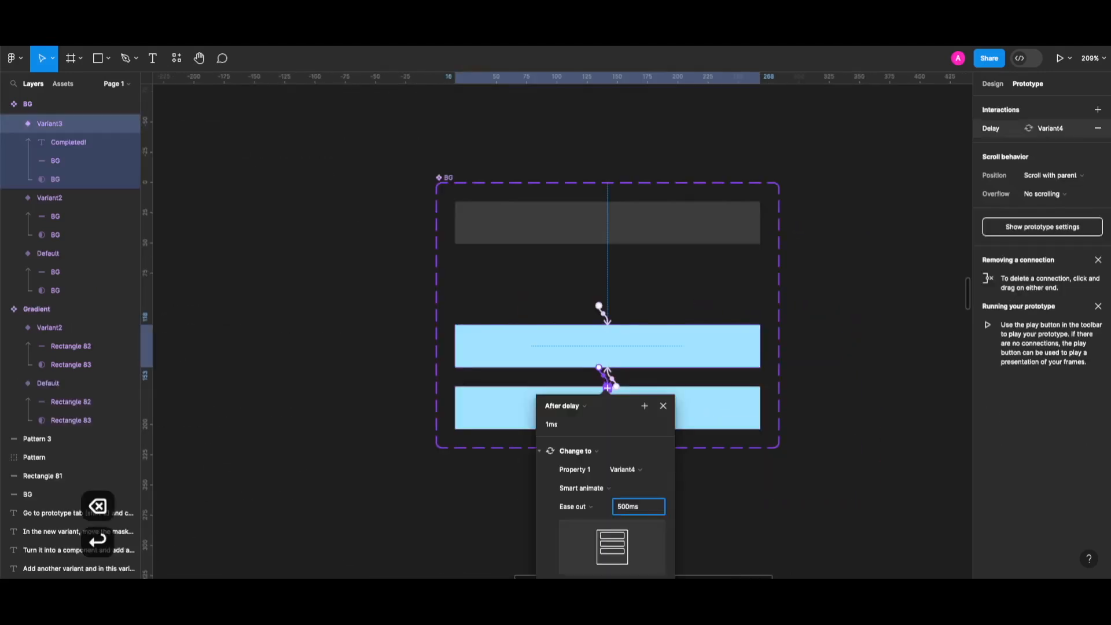
key("Return")
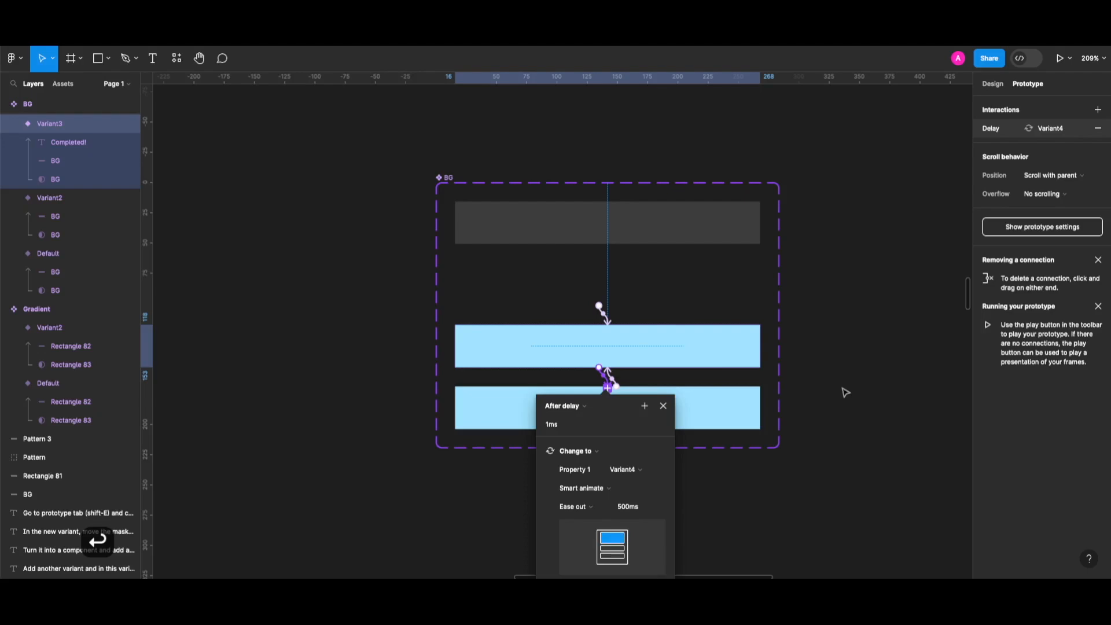
Step: Play and restart the prototype preview to check the "Completed!" text sliding in over the light blue BG
key("shift+space")
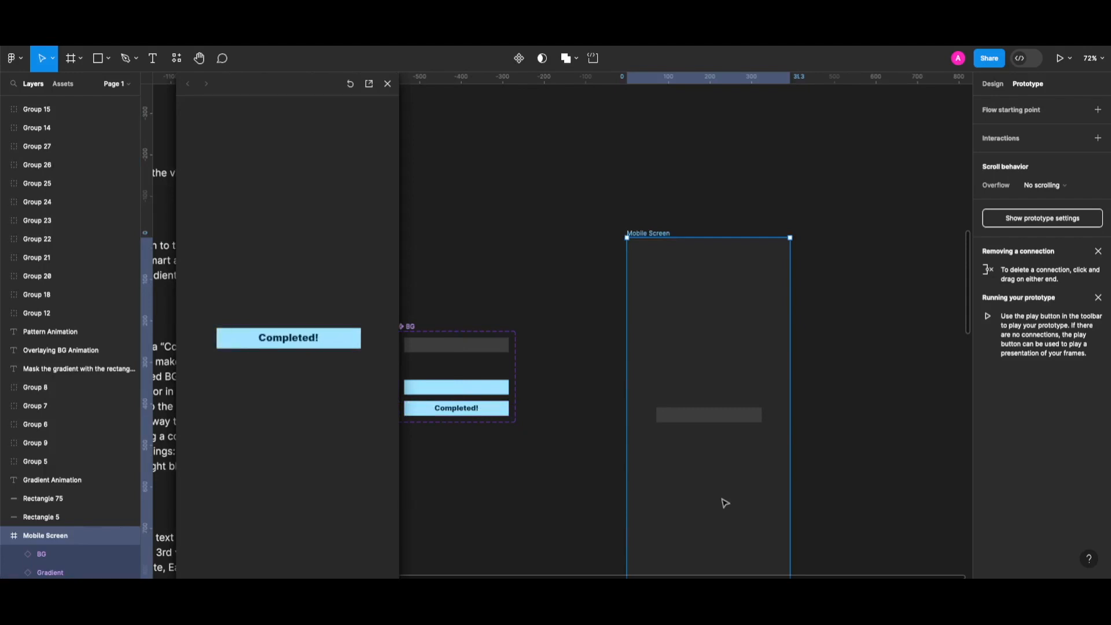
key("r")
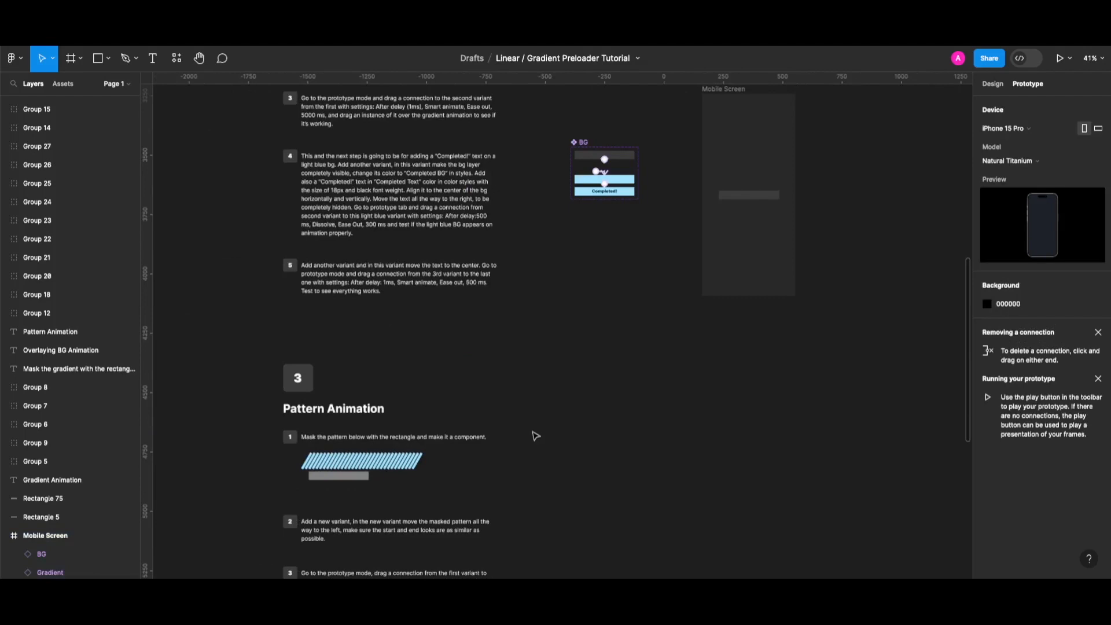
Step: Copy the striped pattern and gray rectangle from the Pattern Animation section and paste them beside the Mobile Screen
scroll(536, 435, "down", 5)
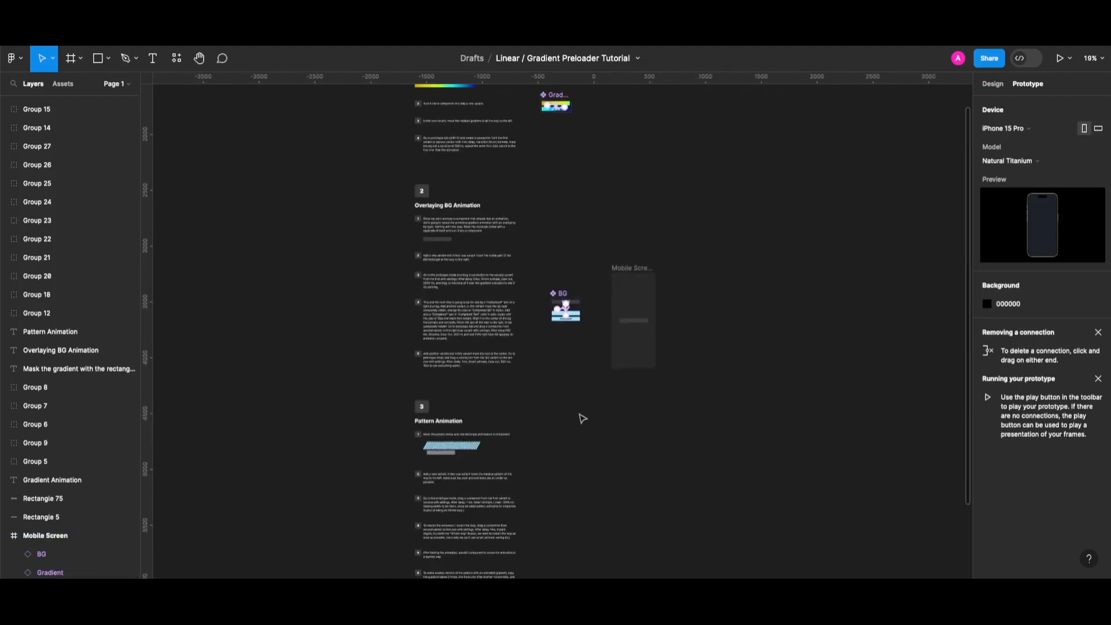
scroll(517, 449, "up", 2)
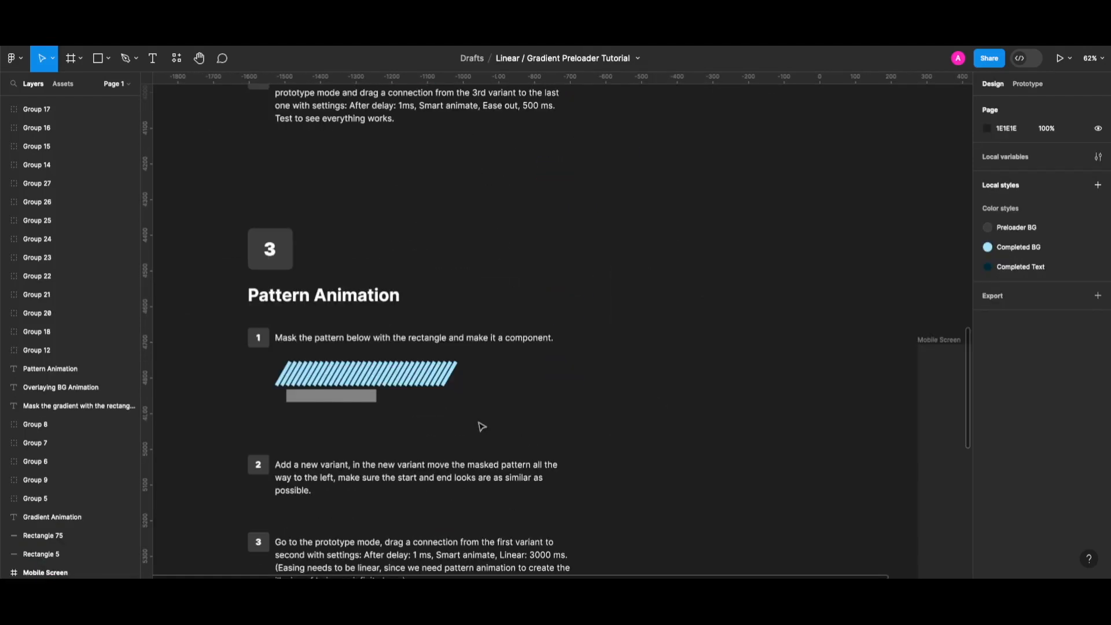
left_click_drag(269, 355, 482, 431)
key("super+c")
scroll(479, 407, "right", 5)
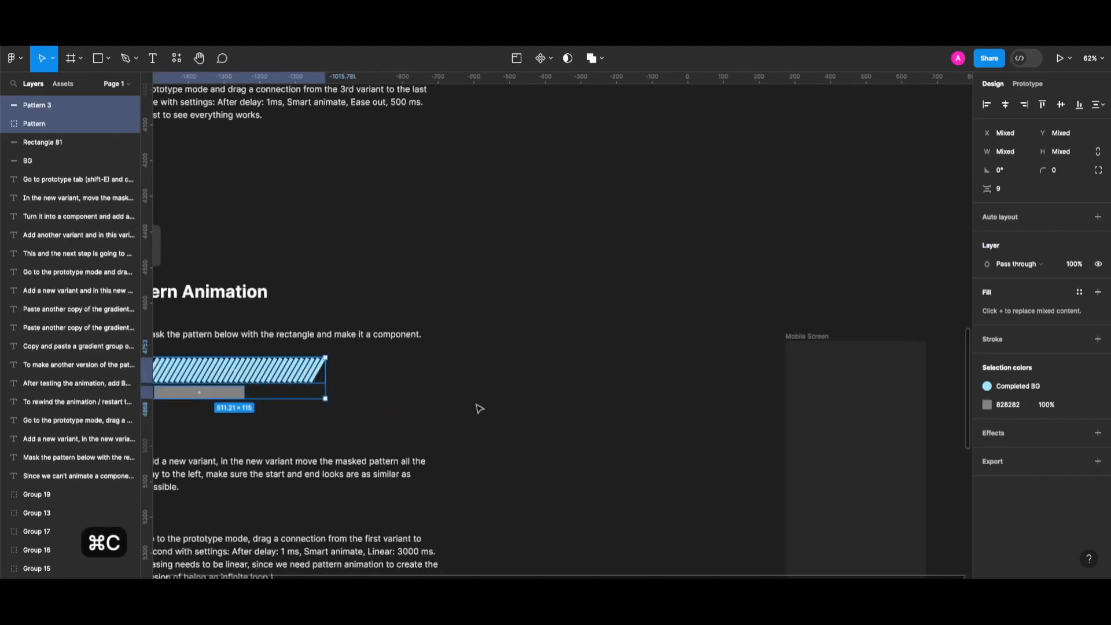
key("super+v")
Step: Bring the pasted striped pattern in front of the gray rectangle and nudge it down to Y 4817
right_click(609, 388)
mouse_move(663, 294)
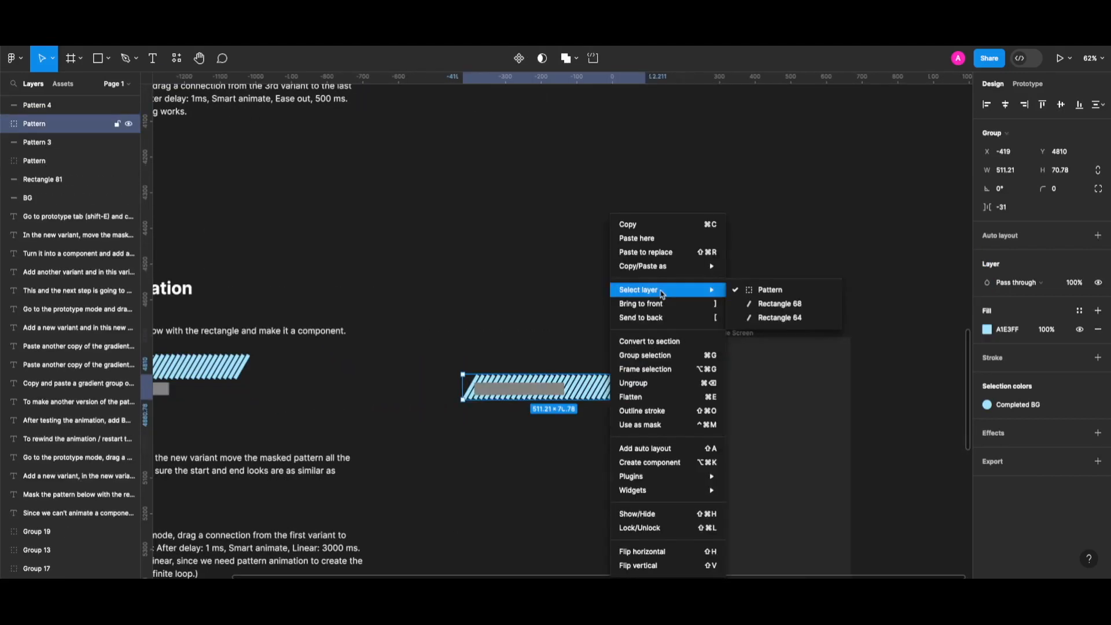
left_click(607, 295)
key("shift+Up")
key("shift+Down")
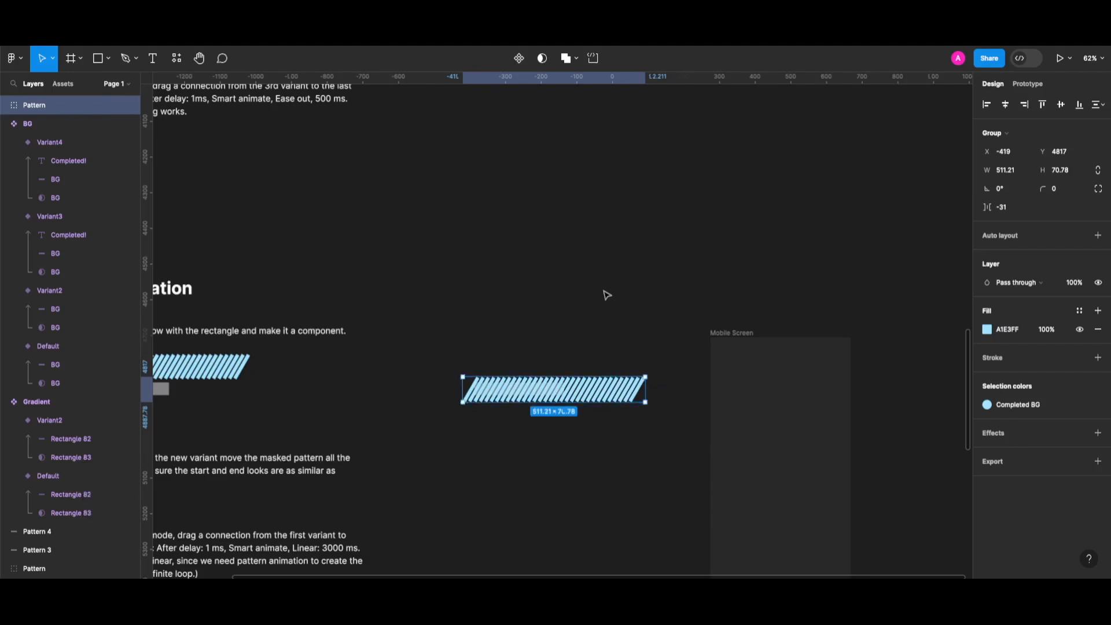
Step: Mask the pasted striped pattern with its gray rectangle
left_click(441, 349)
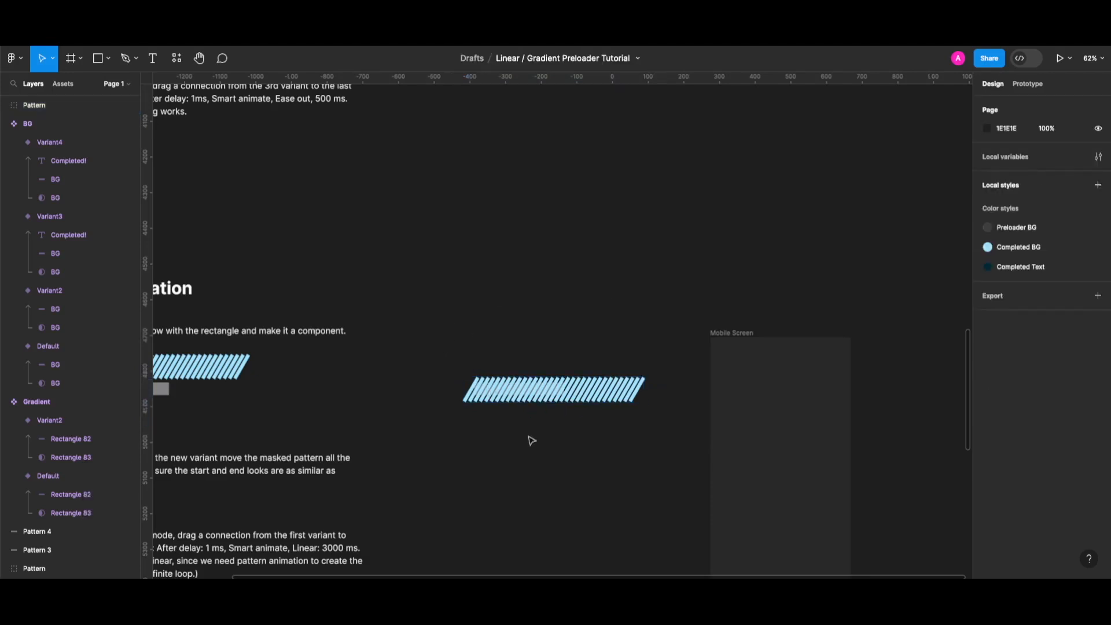
left_click_drag(438, 344, 527, 435)
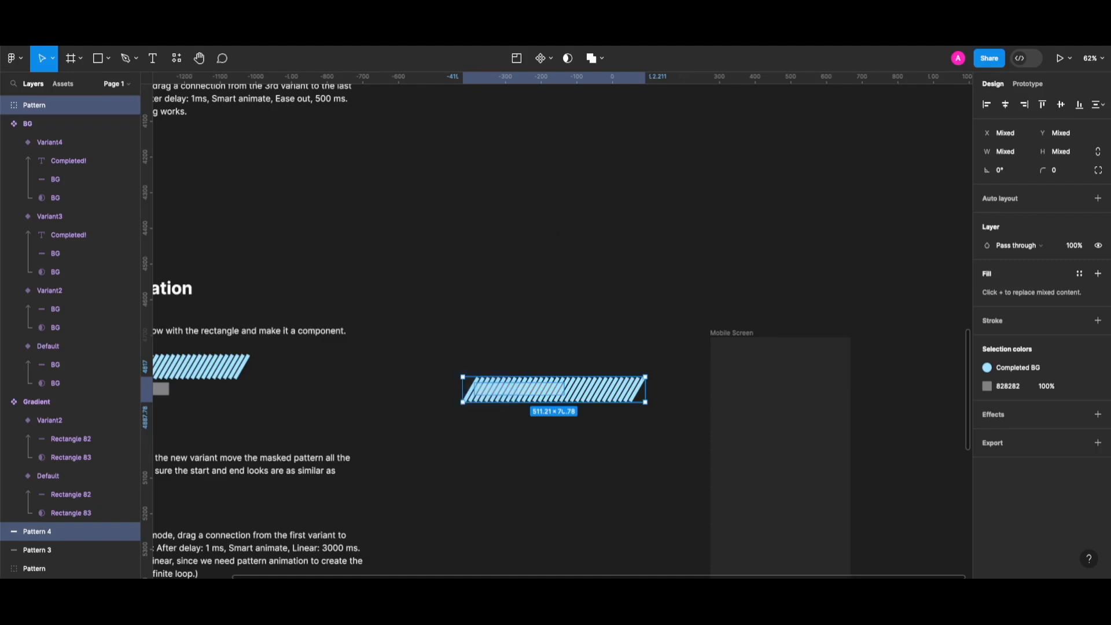
key("ctrl+alt+m")
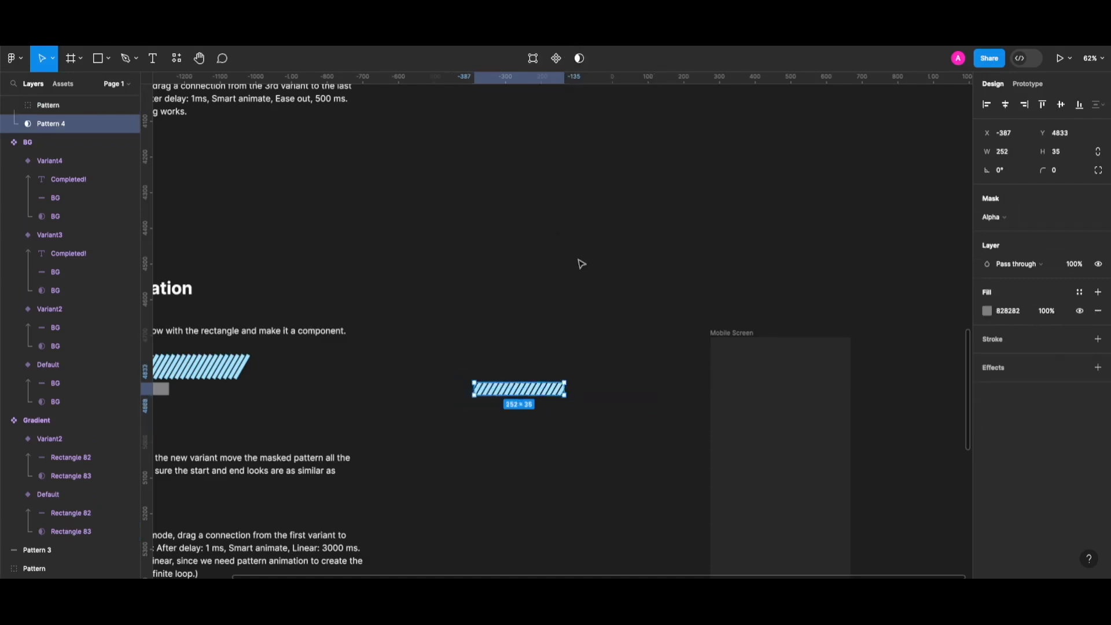
key("Escape")
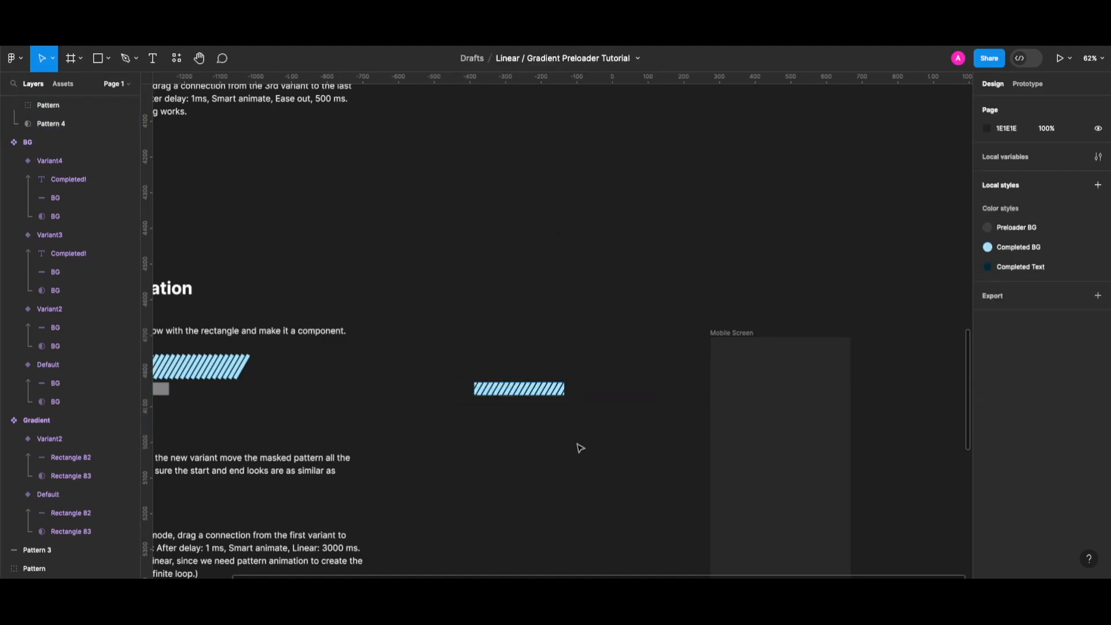
Step: Move the masked pattern down beside instruction 2, at about X -453, Y 5044, and turn it into a component
scroll(579, 448, "down", 3)
scroll(519, 459, "down", 5)
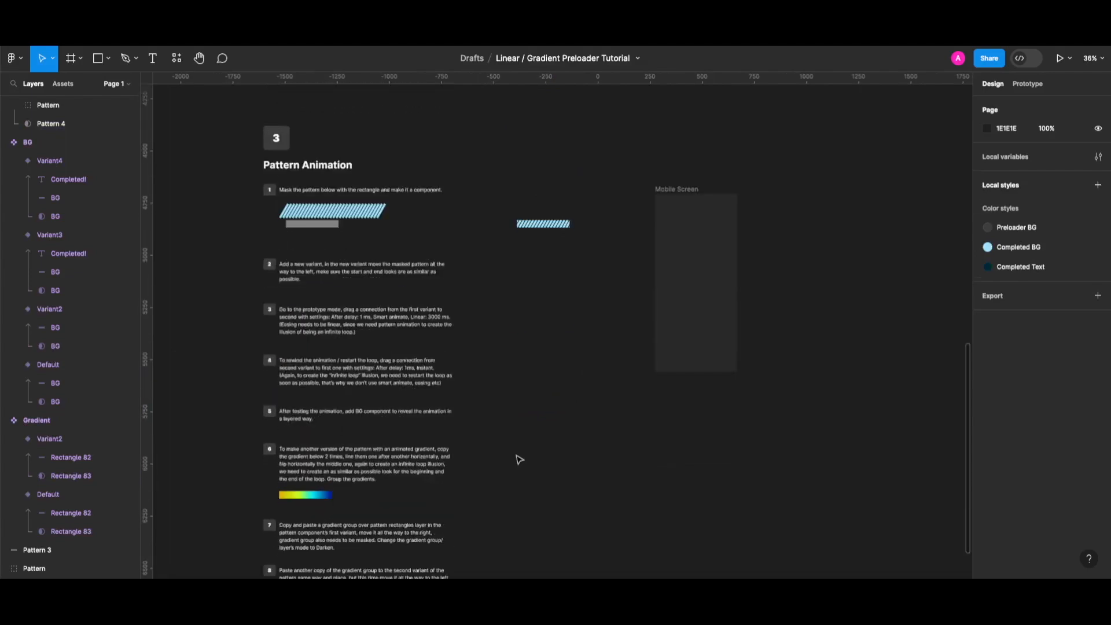
scroll(318, 273, "up", 3)
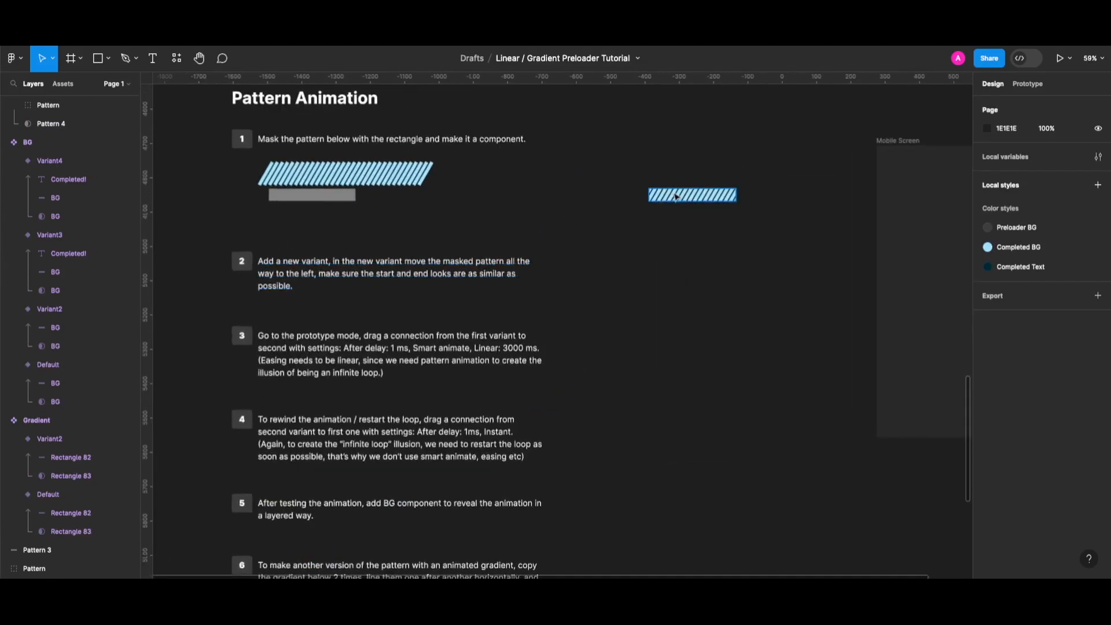
left_click_drag(674, 195, 653, 268)
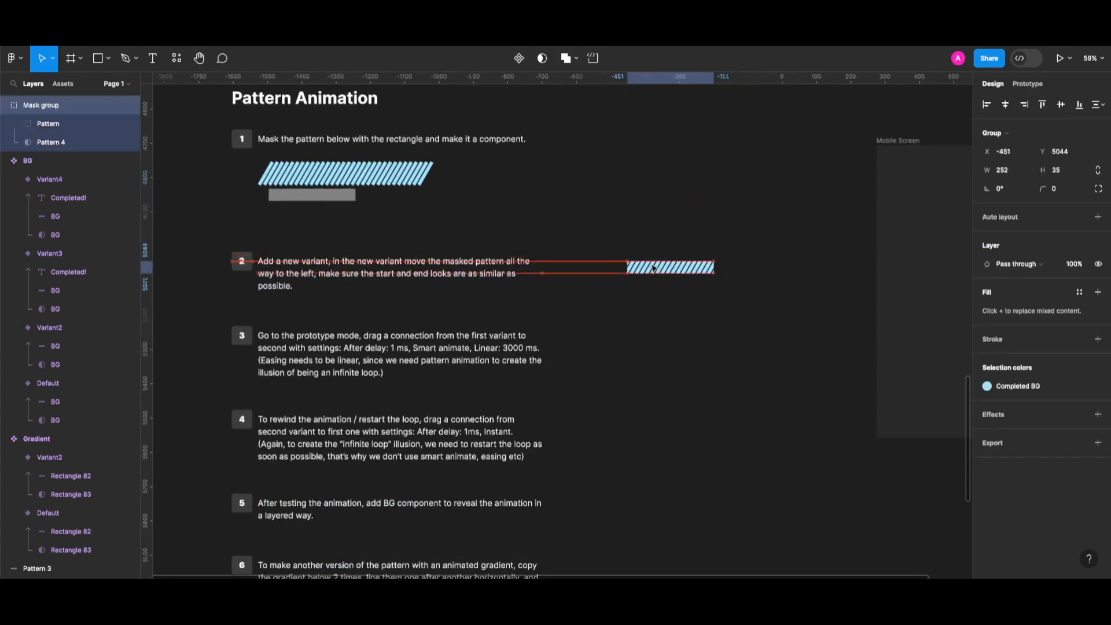
left_click_drag(656, 225, 655, 226)
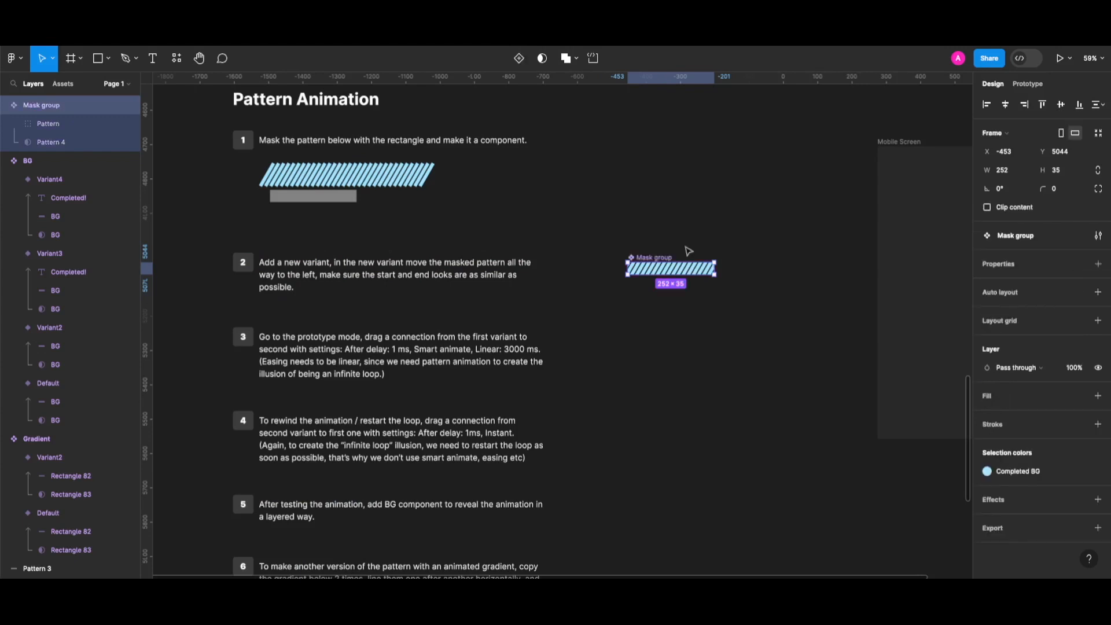
Step: Rename the new mask group component as Pattern
key("ctrl+r")
type("Pattern")
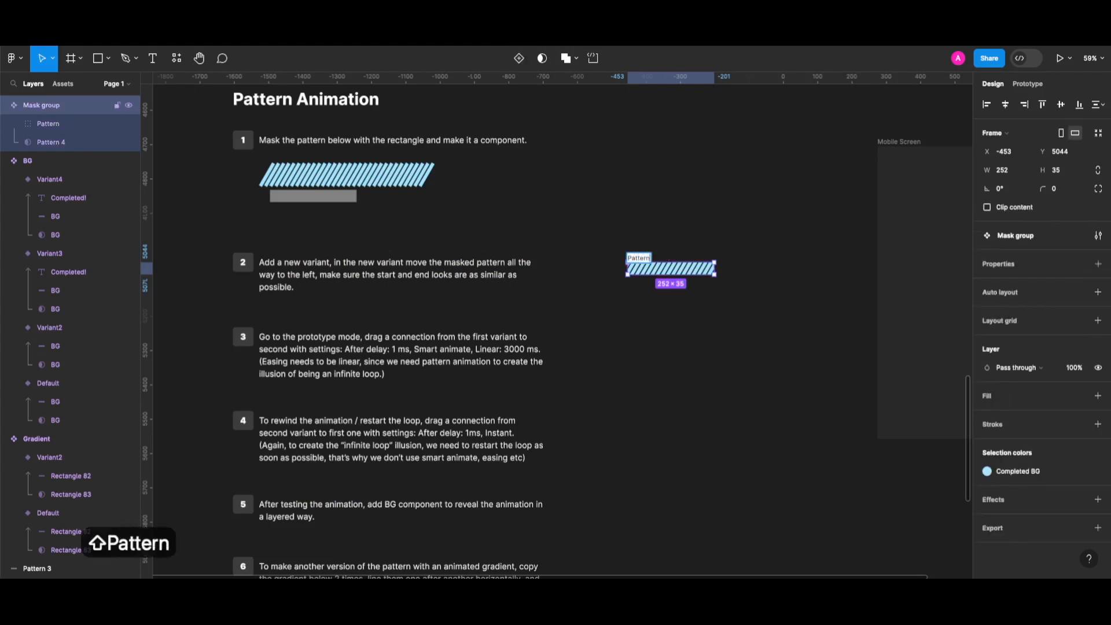
key("Return")
key("Escape")
Step: Add a second variant to the Pattern component and select the striped Pattern layer inside it
left_click(683, 272)
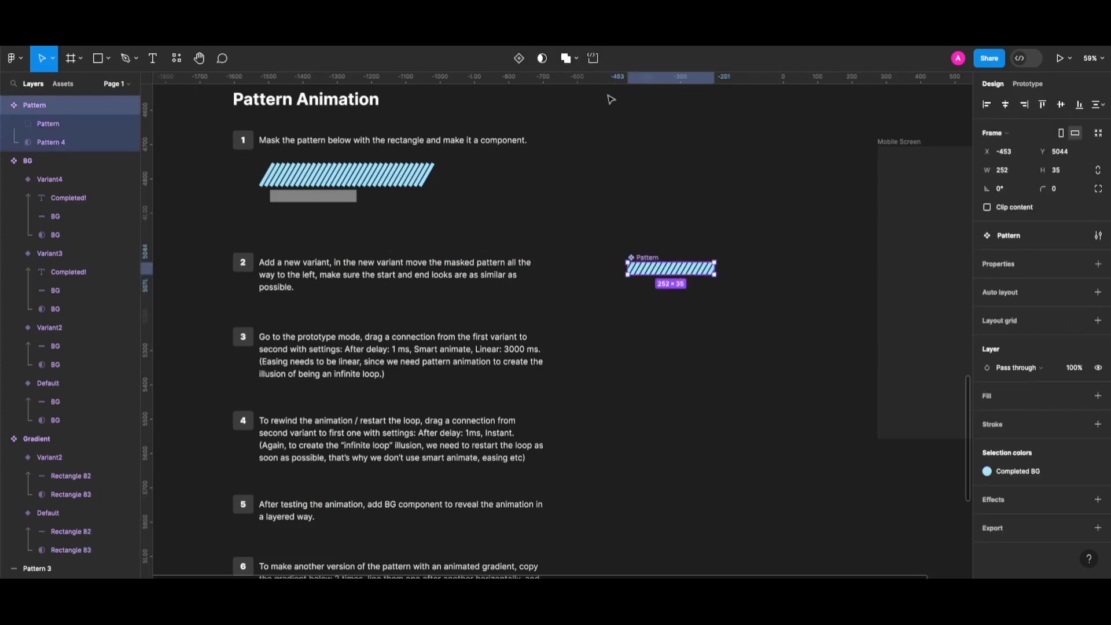
left_click(519, 58)
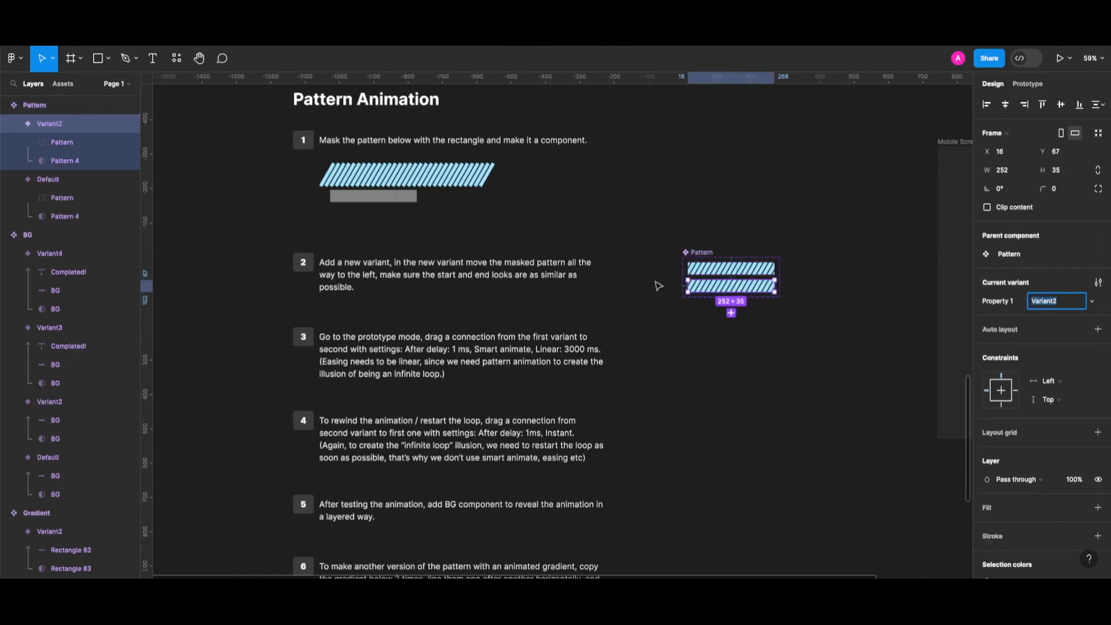
left_click(62, 143)
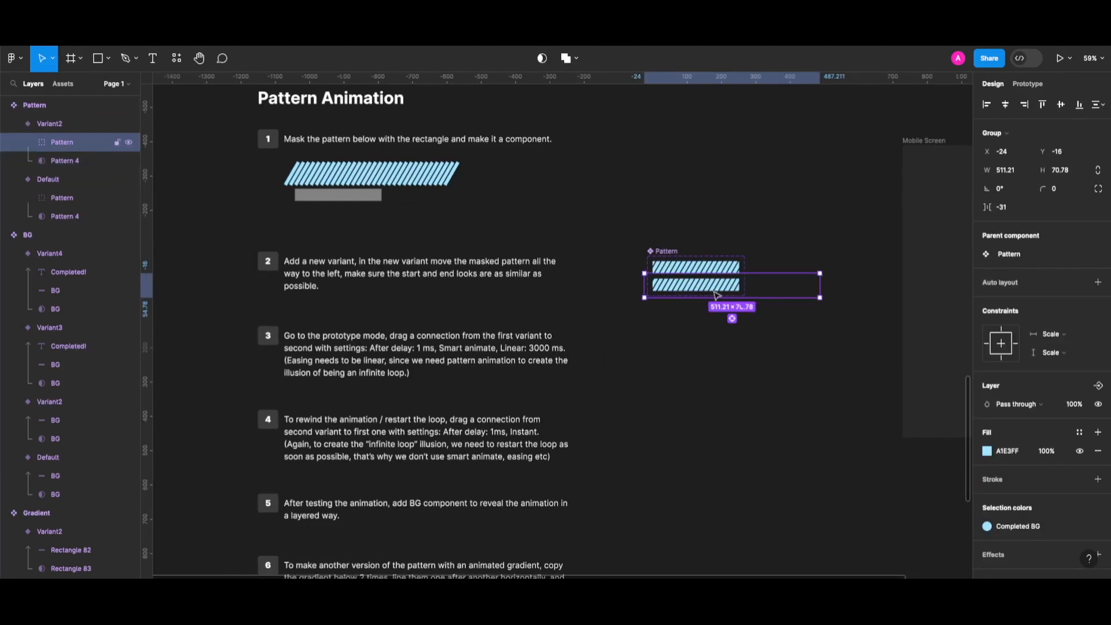
left_click_drag(695, 293, 632, 293)
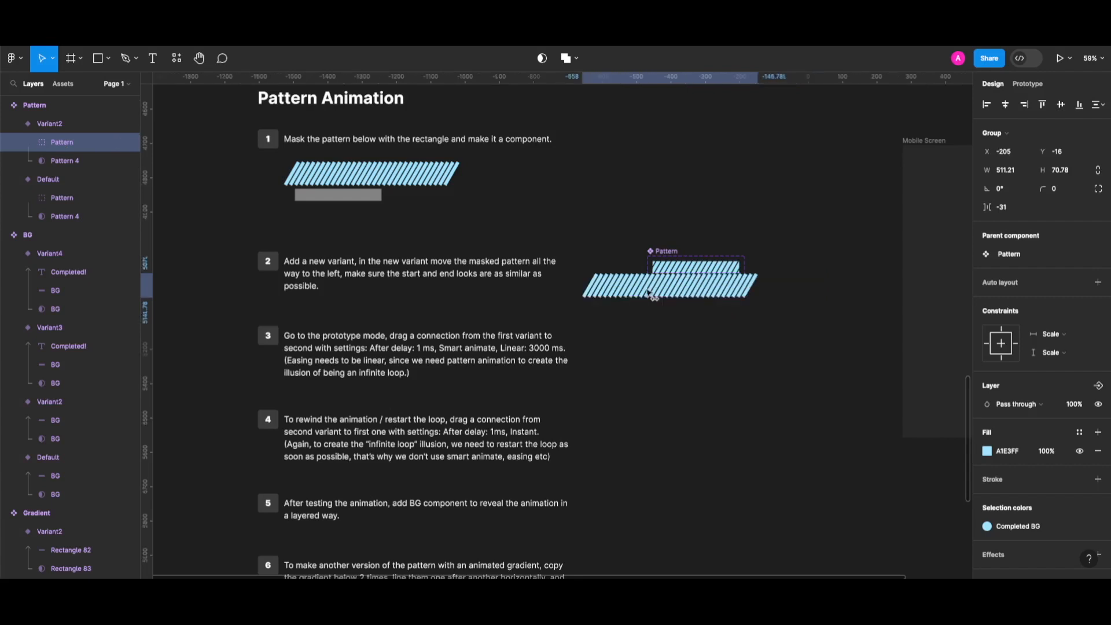
key("super+z")
key("super+z")
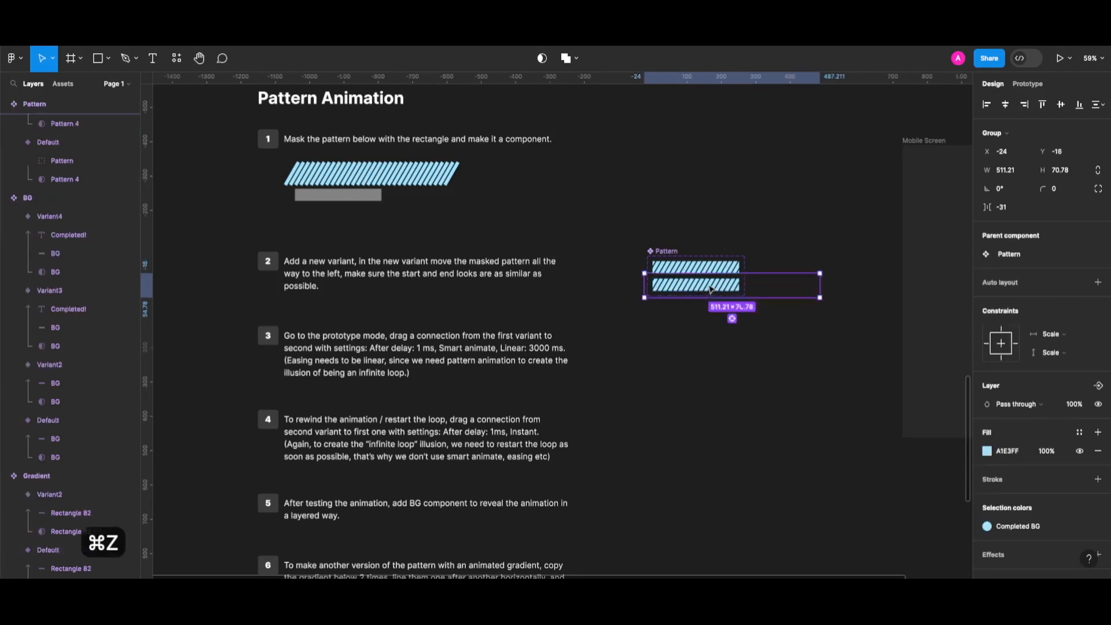
Step: Shift the striped Pattern layer in Variant2 horizontally to the left inside its mask, to X -232
key("shift+Left")
key("shift+Left")
key("shift+Left")
key("shift+Left")
key("shift+Left")
key("shift+Left")
key("shift+Left")
key("shift+Left")
key("shift+Left")
key("shift+Left")
key("shift+Left")
key("shift+Left")
key("shift+Left")
key("shift+Left")
key("shift+Left")
key("shift+Left")
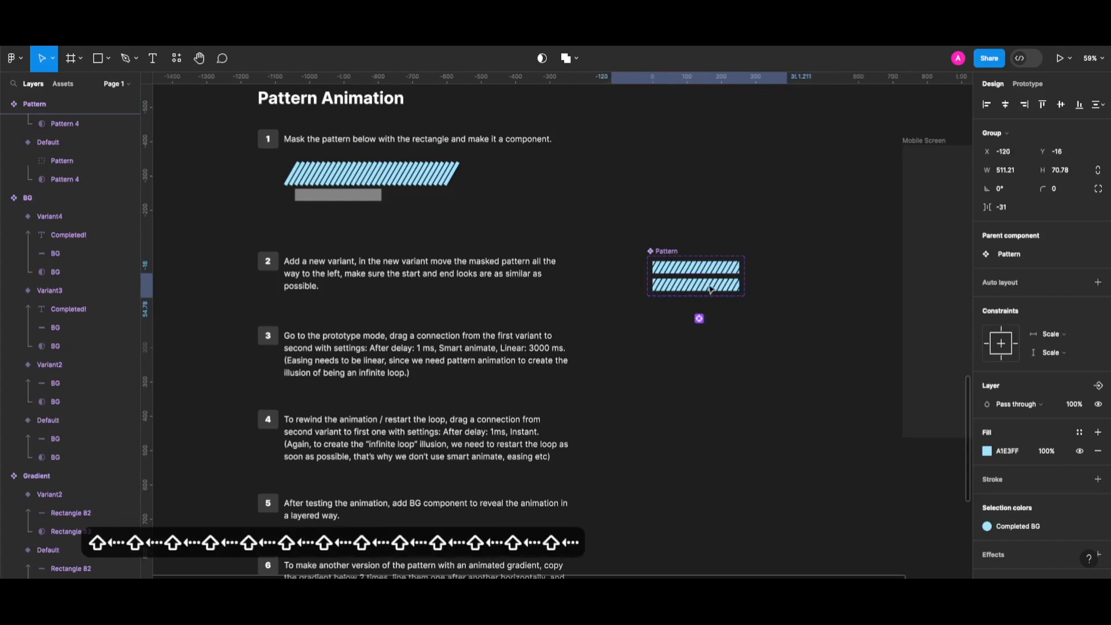
key("shift+Left")
key("shift+Left")
key("shift+Left")
key("shift+Left")
key("shift+Left")
key("shift+Left")
key("shift+Left")
key("shift+Left")
key("shift+Left")
key("shift+Left")
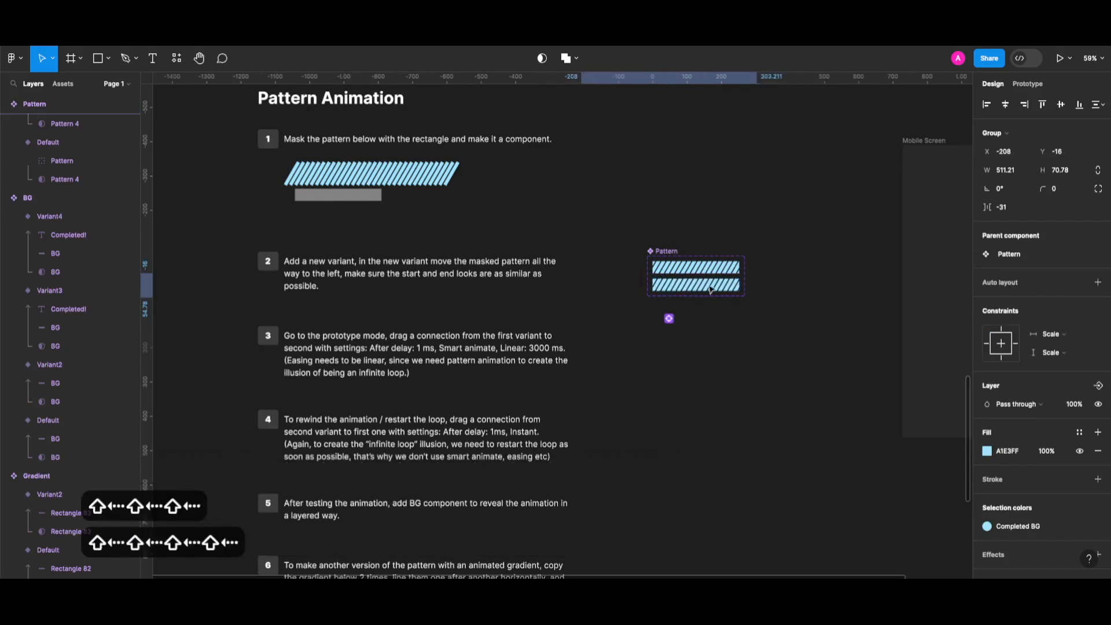
key("shift+Left")
key("shift+Left")
key("shift+Left")
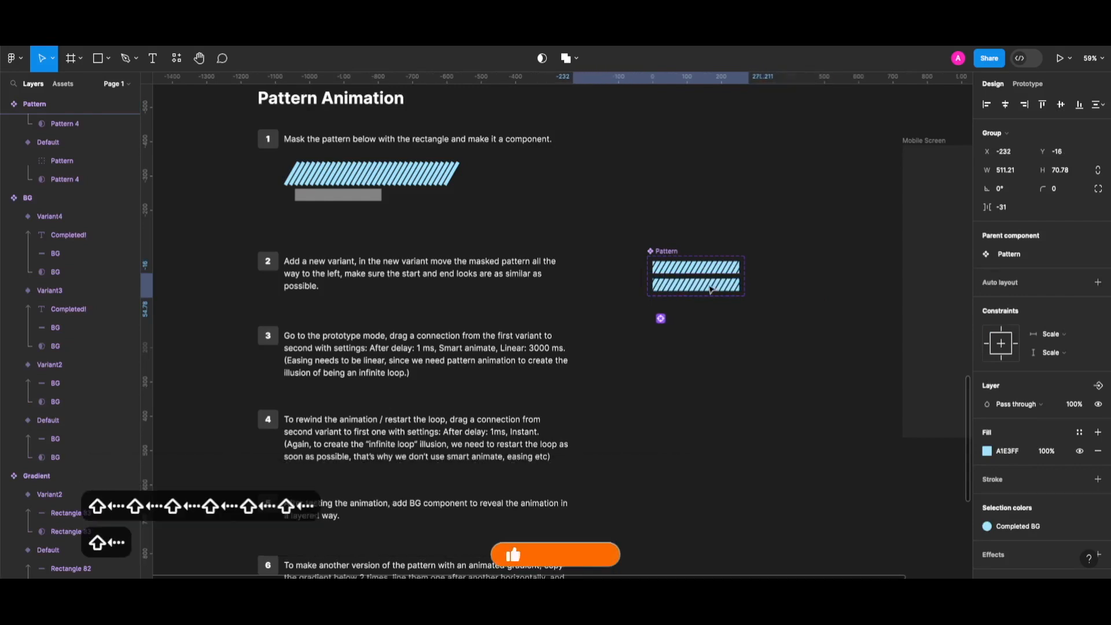
Step: Fine-tune the Variant2 stripes to X -227 so their start and end match the first variant, and deselect them
key("Right")
key("Right")
key("Right")
key("Right")
key("Right")
key("Right")
key("Right")
key("Right")
scroll(711, 289, "up", 5)
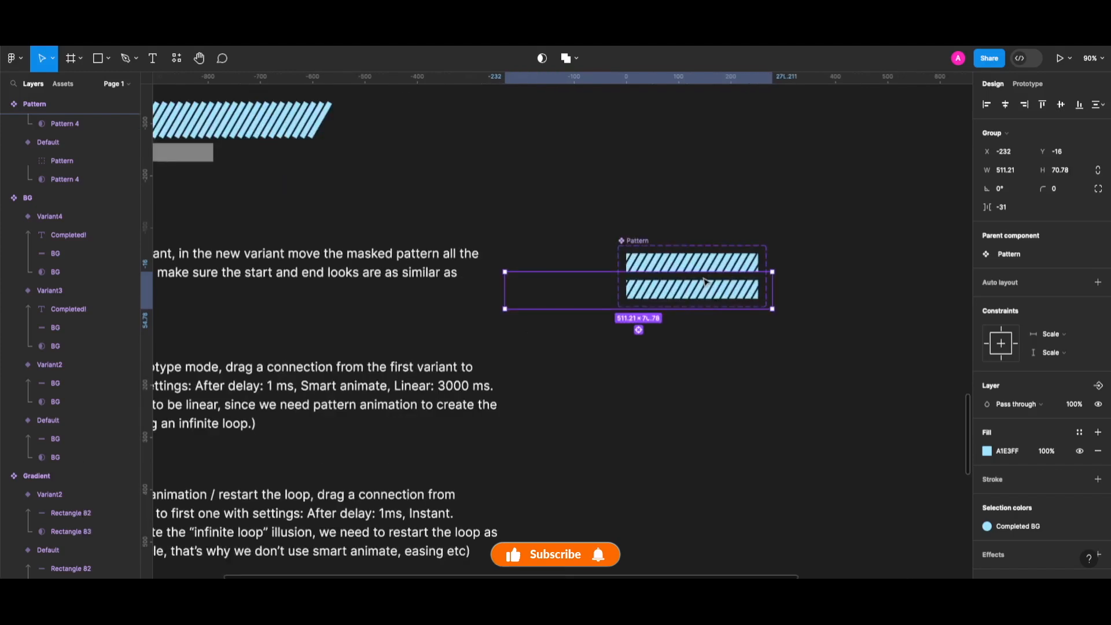
scroll(705, 282, "up", 3)
key("Right")
key("Right")
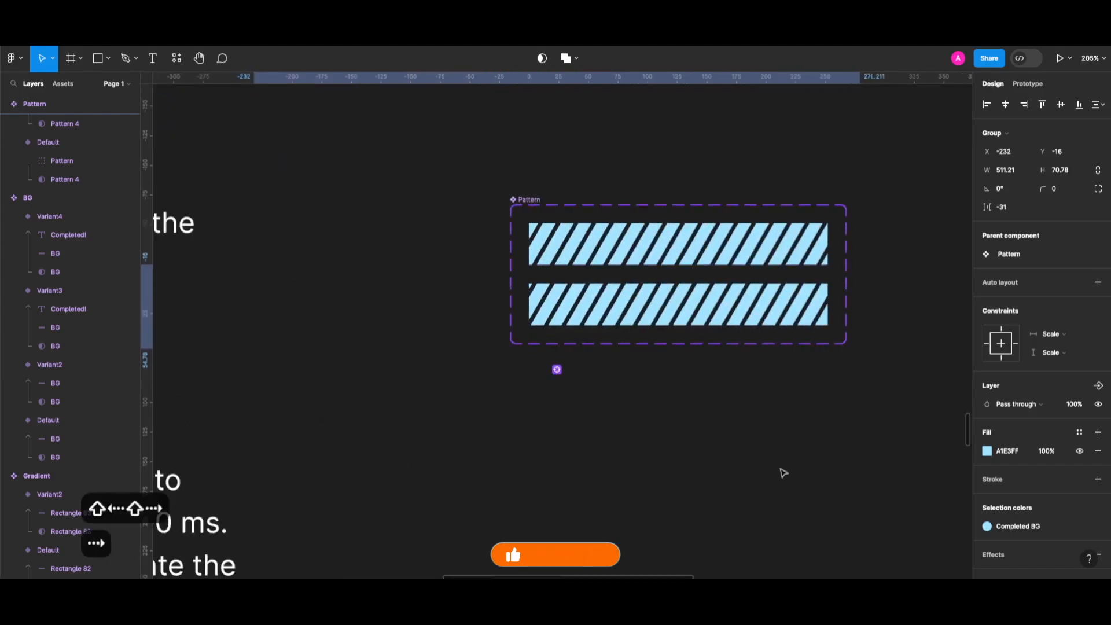
key("Right")
key("Right")
key("Right")
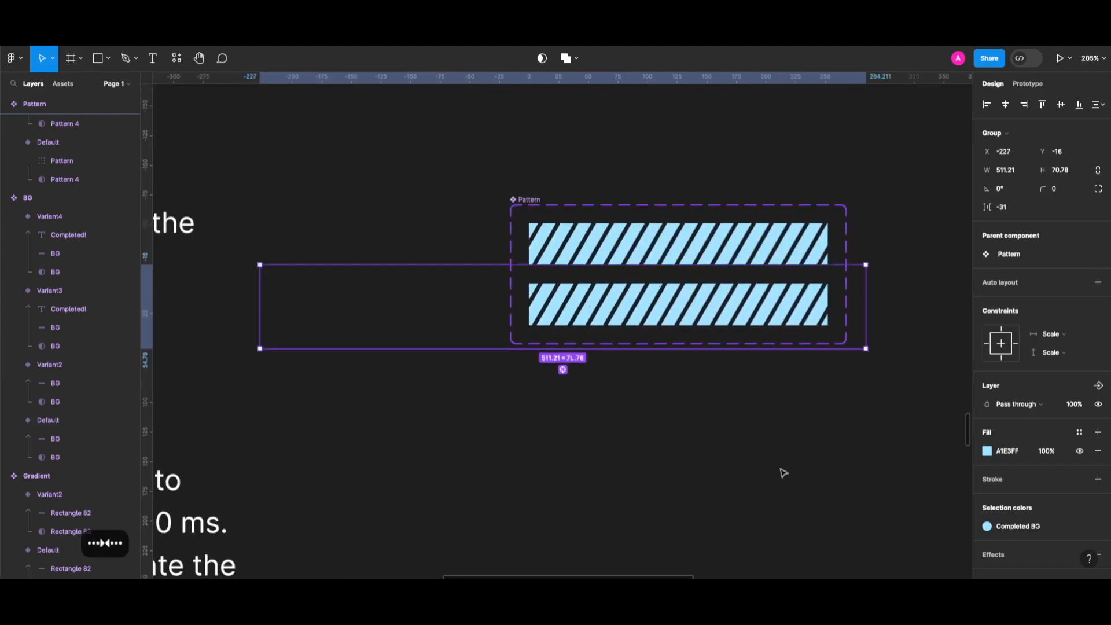
left_click(775, 476)
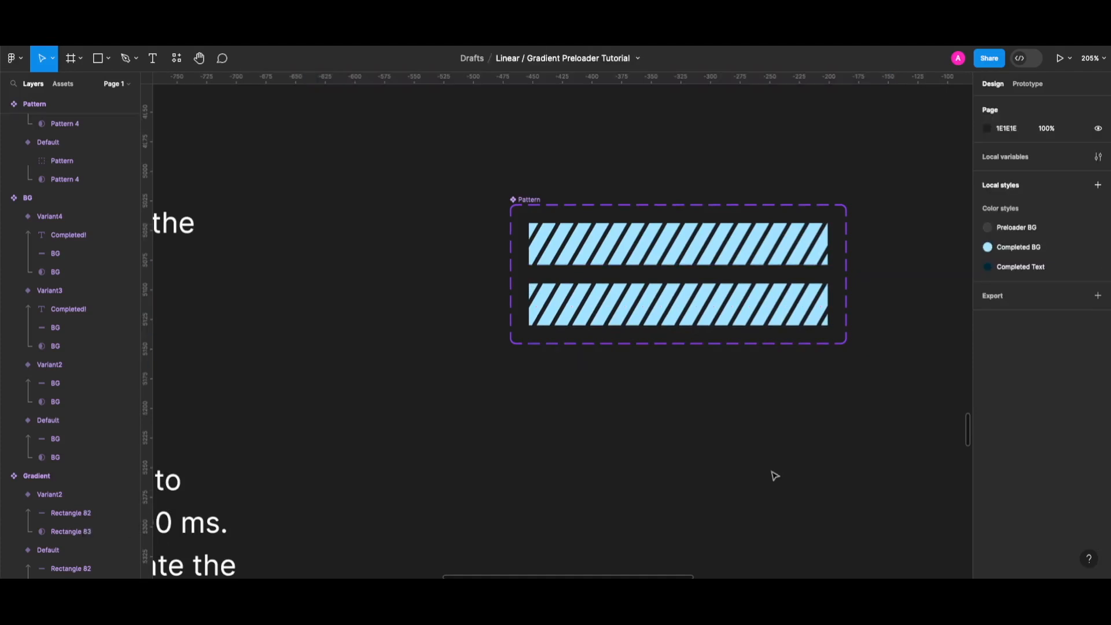
Step: Connect the first Pattern variant to Variant2 in prototype mode with an After delay trigger of 1 ms
scroll(775, 475, "down", 5)
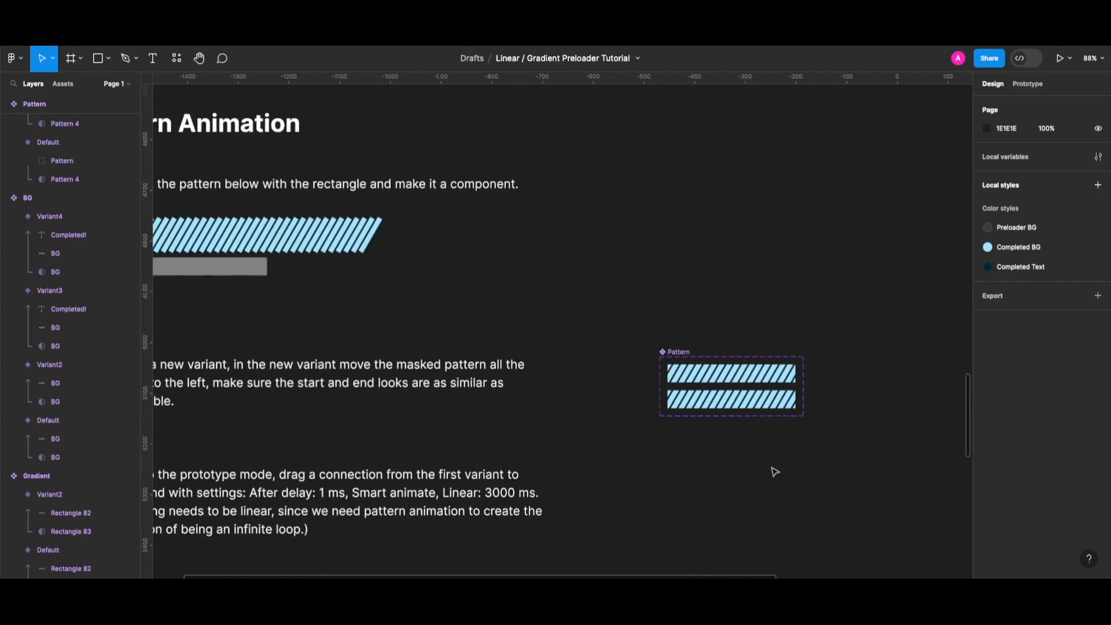
scroll(775, 473, "down", 4)
scroll(701, 479, "down", 1)
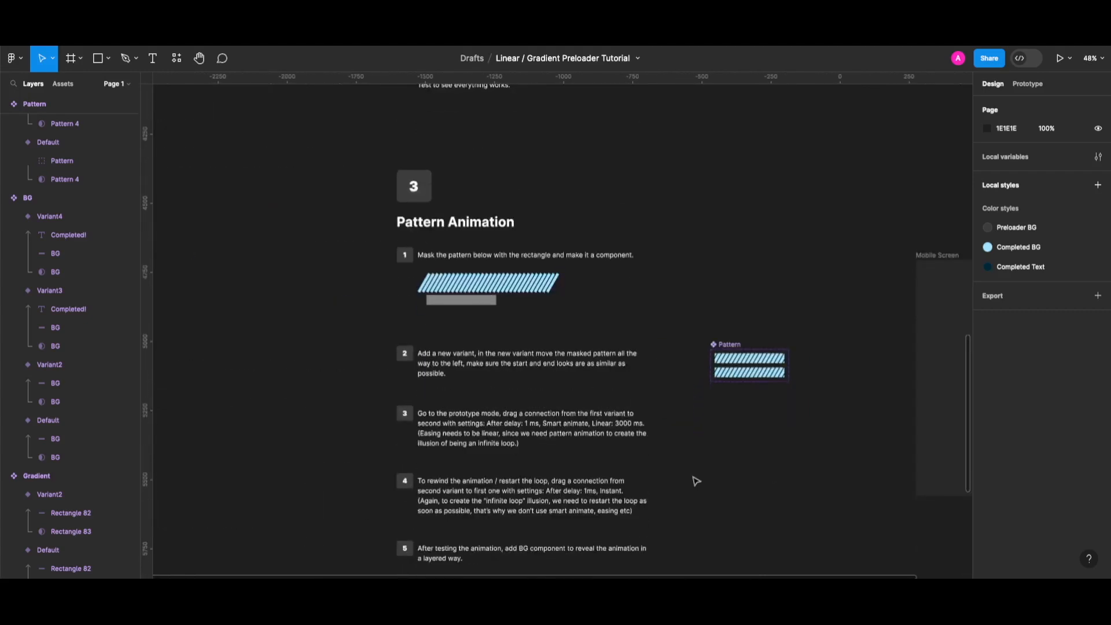
scroll(696, 481, "down", 1)
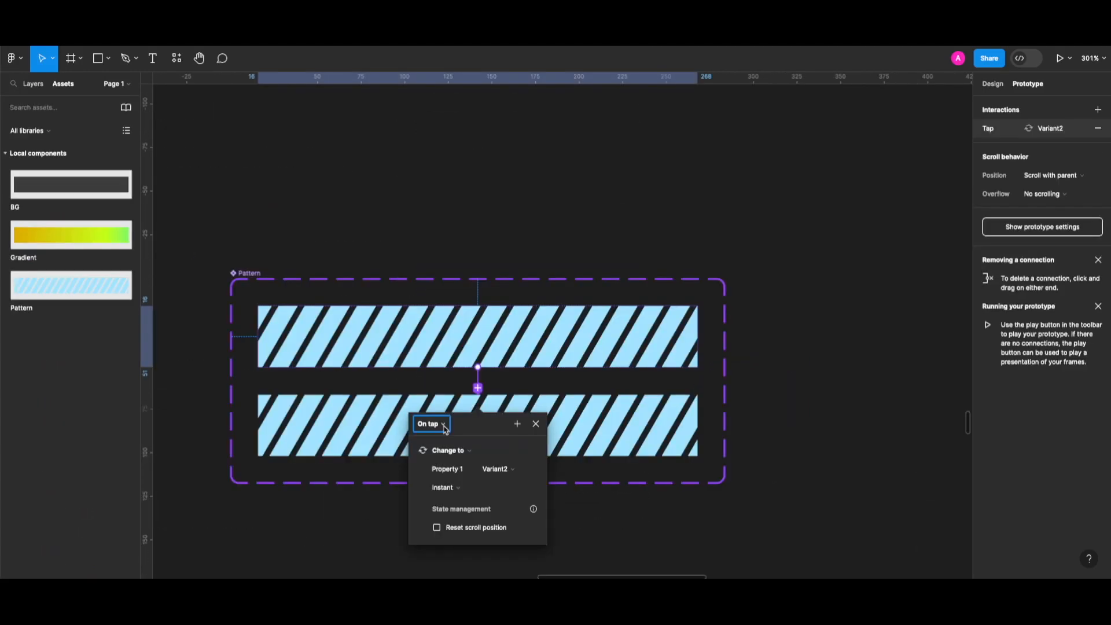
left_click(444, 426)
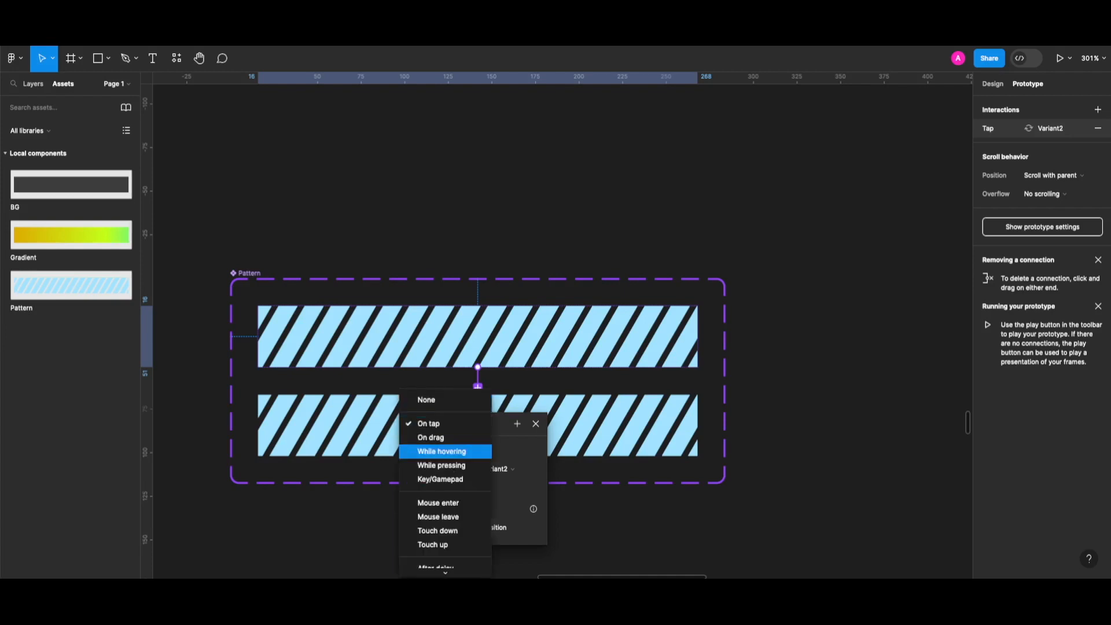
left_click(454, 566)
left_click(437, 443)
type("1")
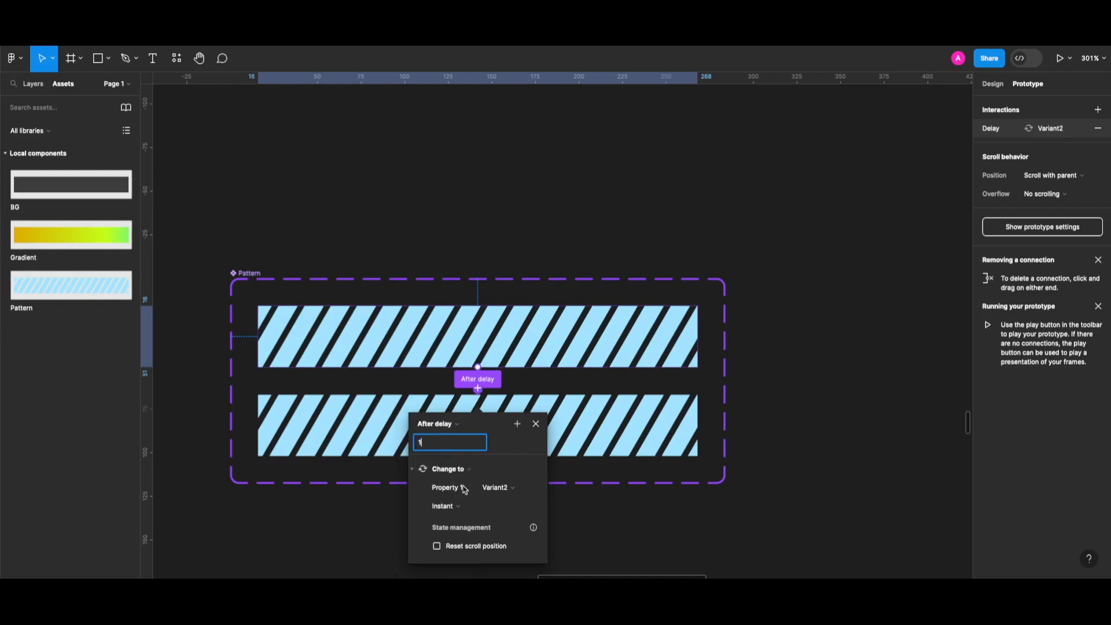
key("Return")
Step: Set the animation of the first-to-second Pattern variant connection to Smart animate with Linear easing and 3000 ms
left_click(454, 507)
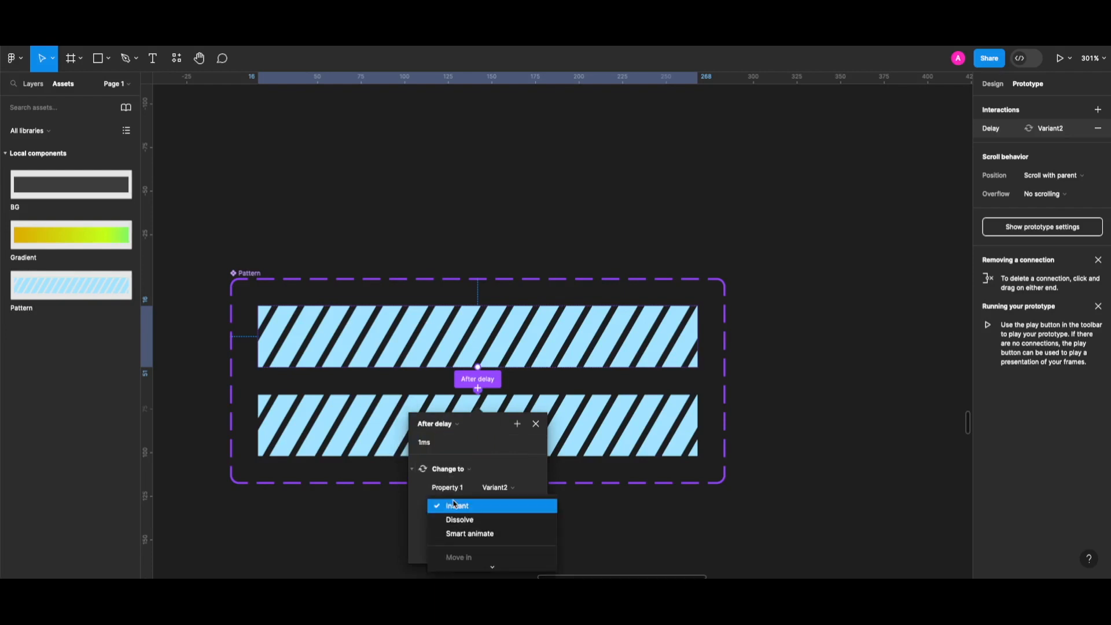
left_click(472, 534)
scroll(506, 470, "down", 3)
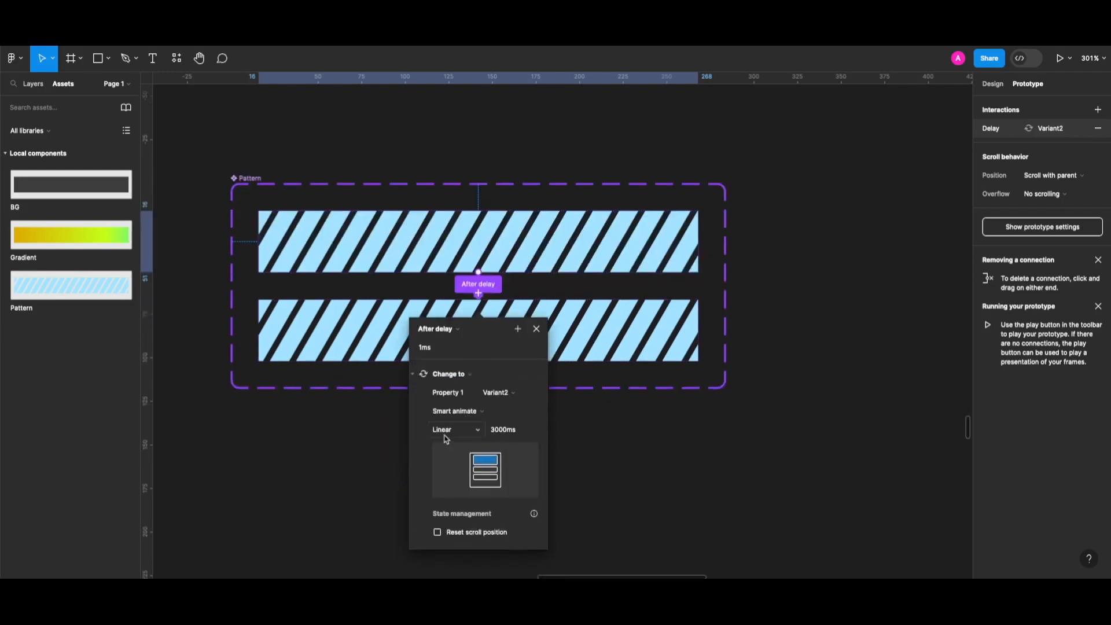
Step: Connect Variant2 back to the first Pattern variant with an After delay trigger of 1 ms
left_click(537, 331)
left_click(518, 328)
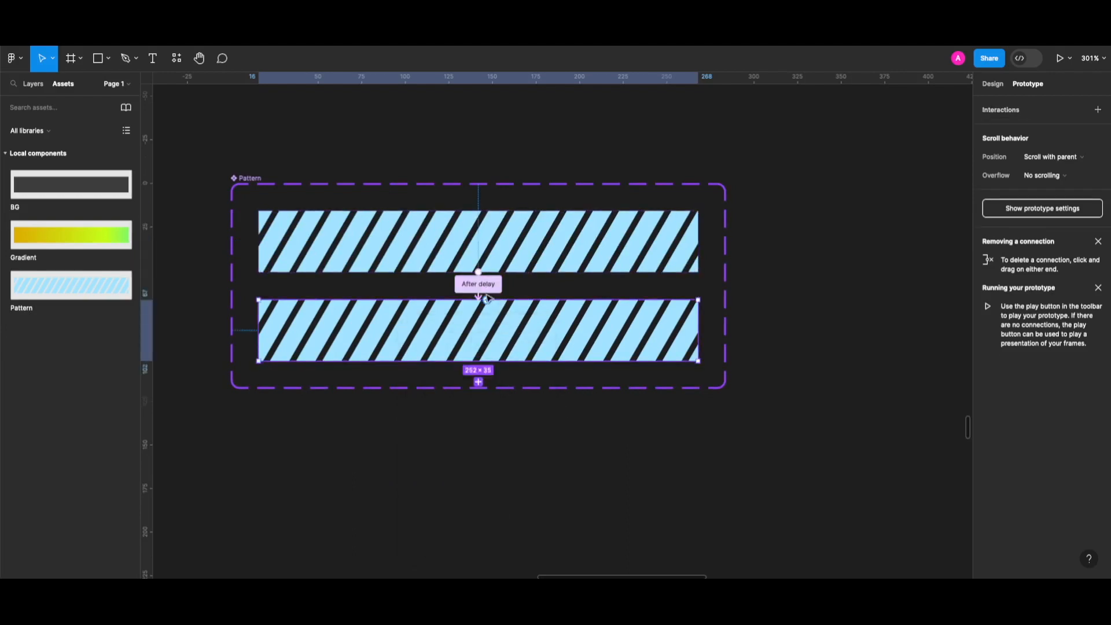
left_click_drag(488, 301, 506, 265)
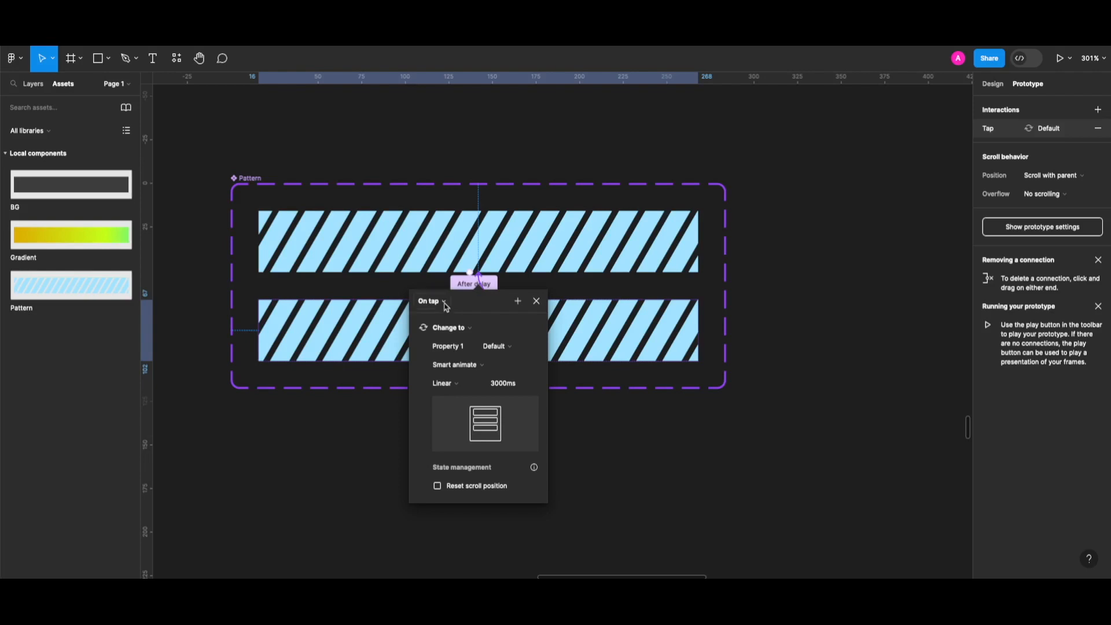
left_click(445, 302)
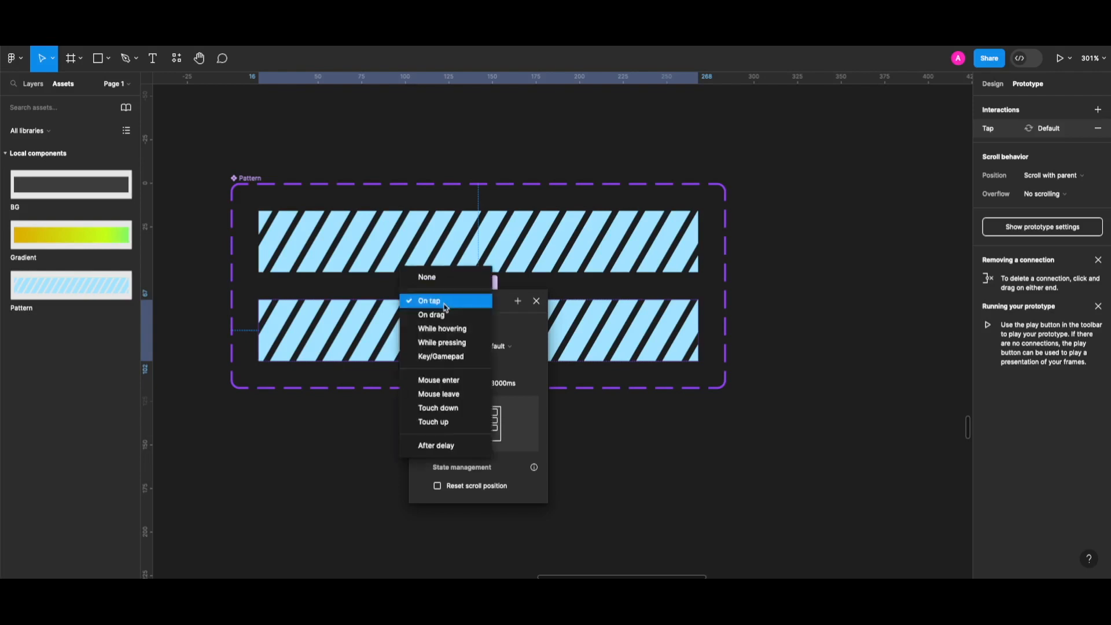
left_click(446, 449)
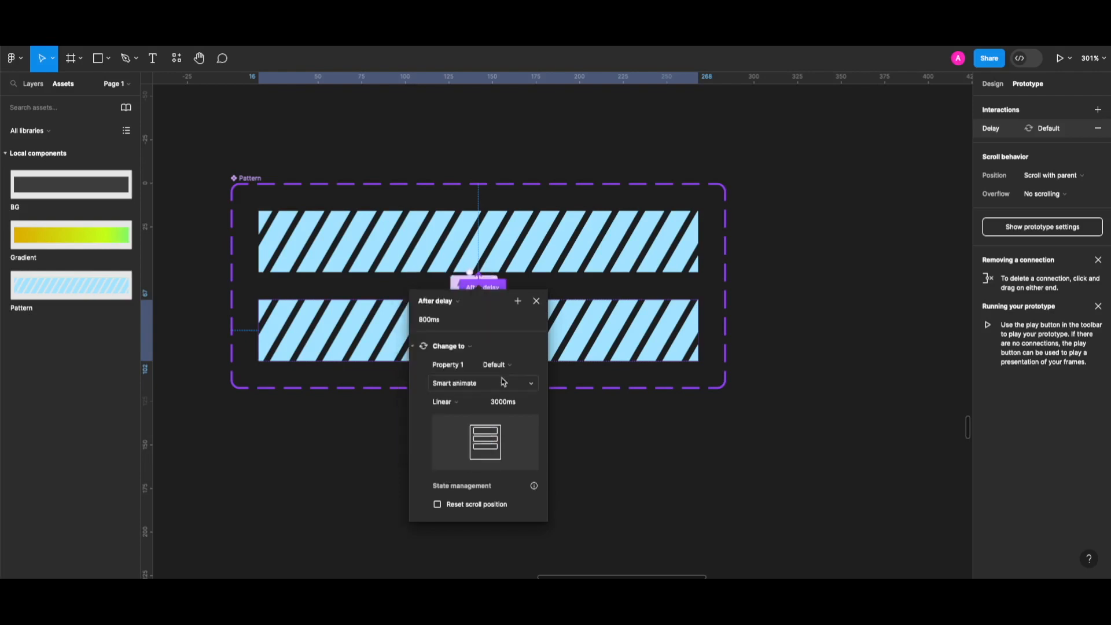
left_click(452, 321)
type("1")
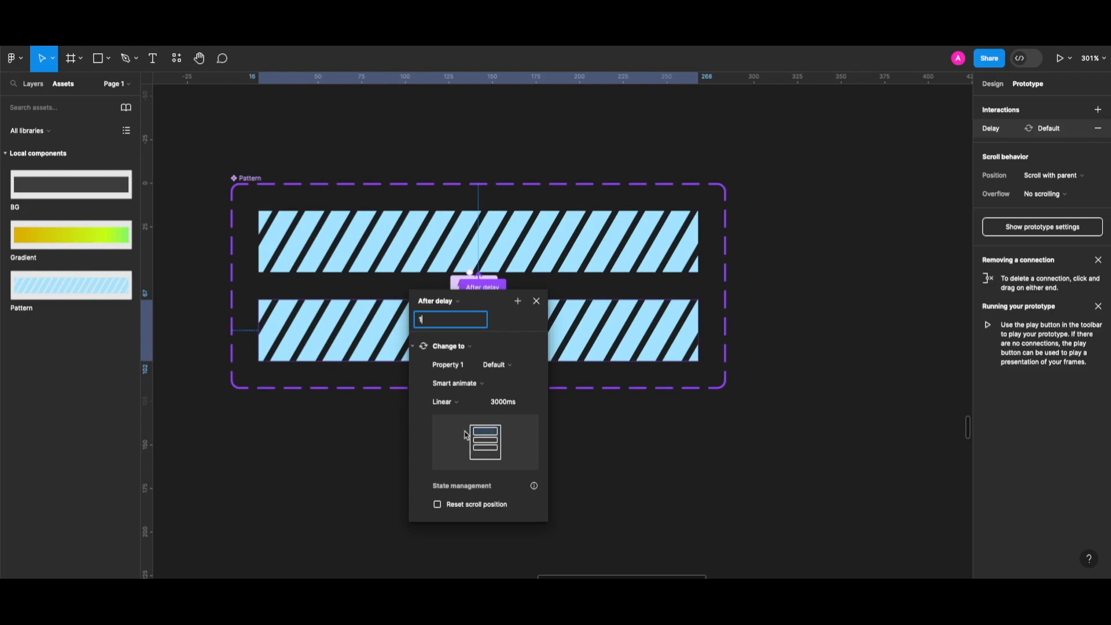
Step: Set the animation of the connection from Variant2 back to the first Pattern variant to Instant
left_click(466, 385)
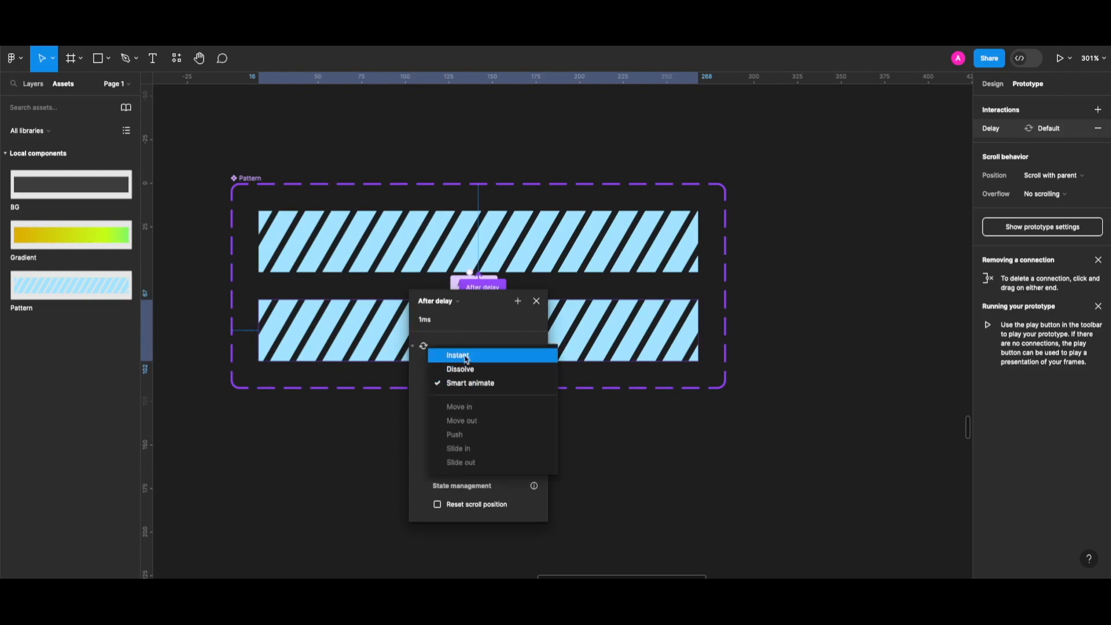
left_click(467, 358)
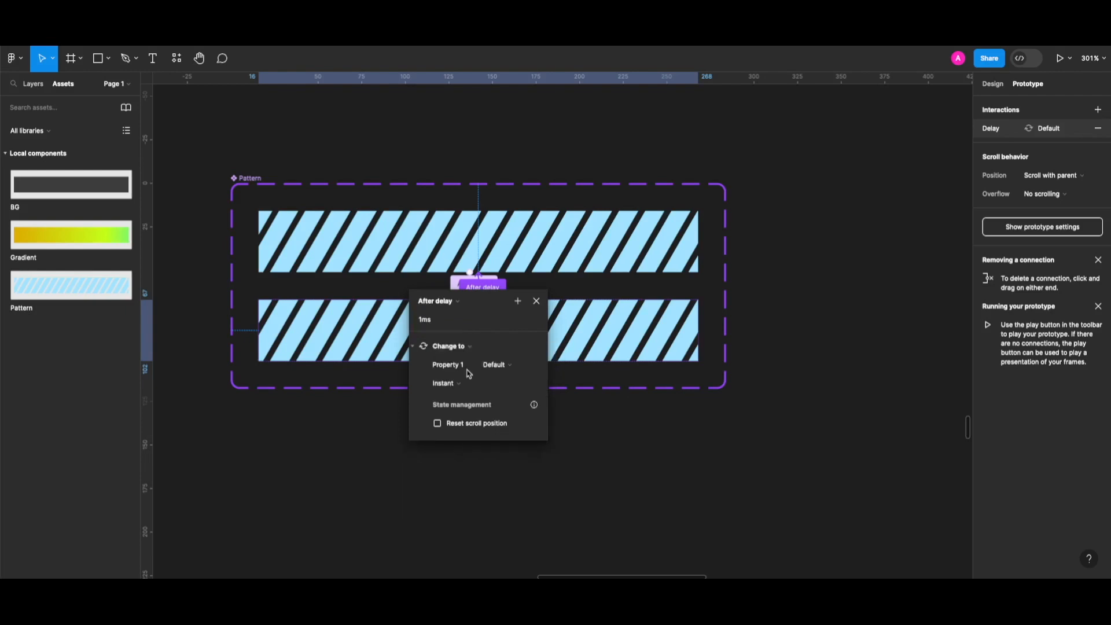
left_click(536, 301)
Step: Place an instance of the Pattern component in the middle of the Mobile Screen frame and preview the prototype
scroll(566, 447, "down", 5)
scroll(566, 446, "down", 5)
left_click(566, 446)
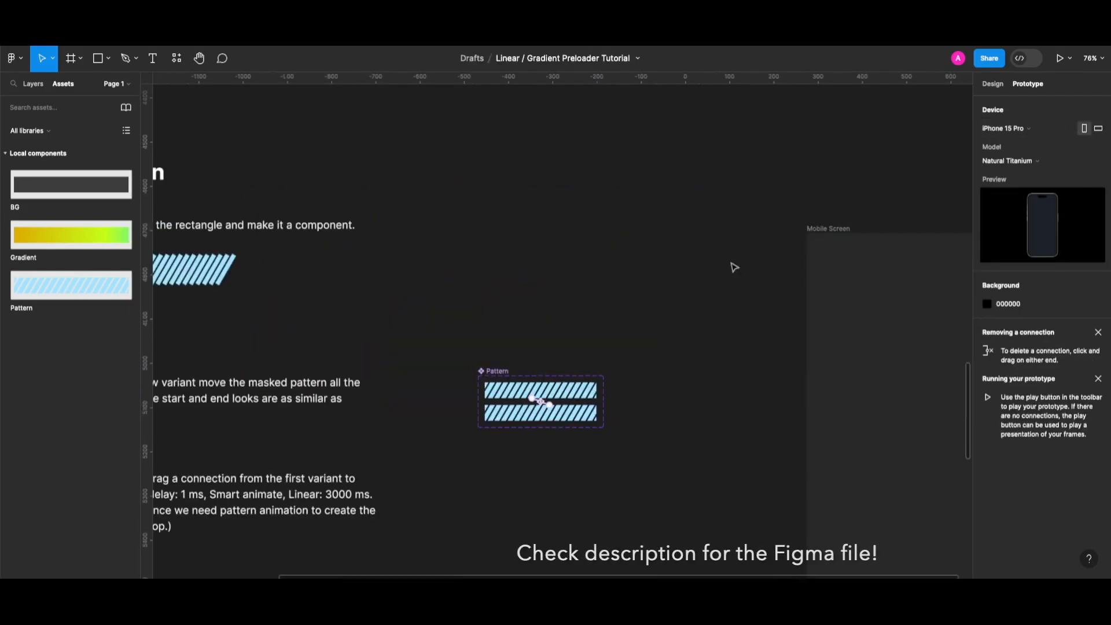
left_click_drag(81, 285, 677, 417)
scroll(839, 367, "right", 5)
key("shift+space")
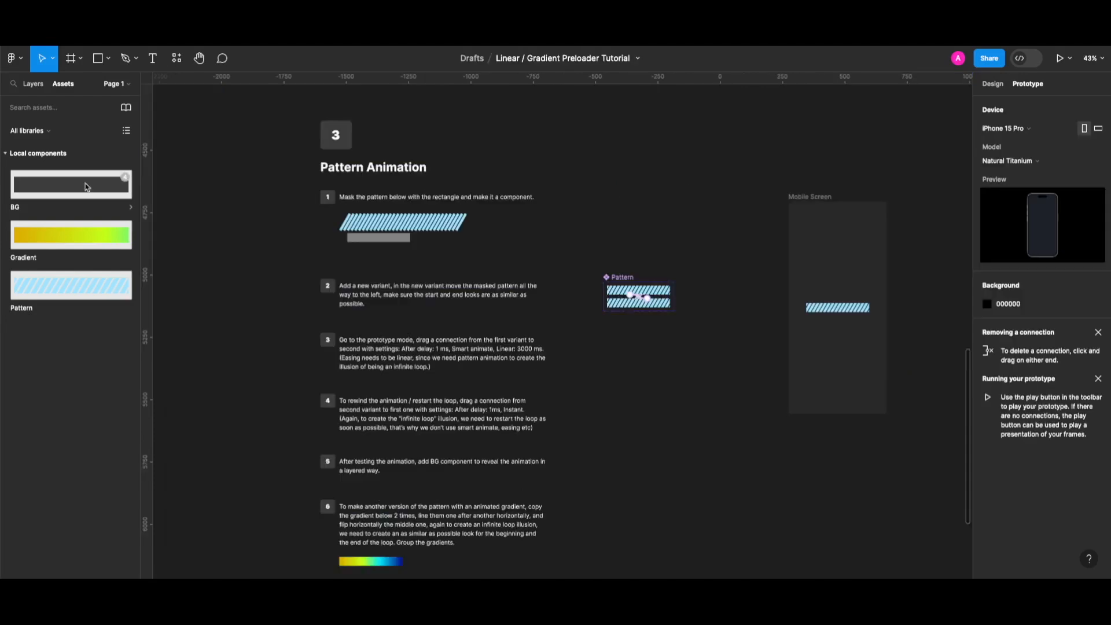
Step: Place a BG component instance exactly over the striped Pattern on the Mobile Screen, at X 71 and Y 408
left_click_drag(88, 185, 852, 307)
scroll(852, 308, "right", 5)
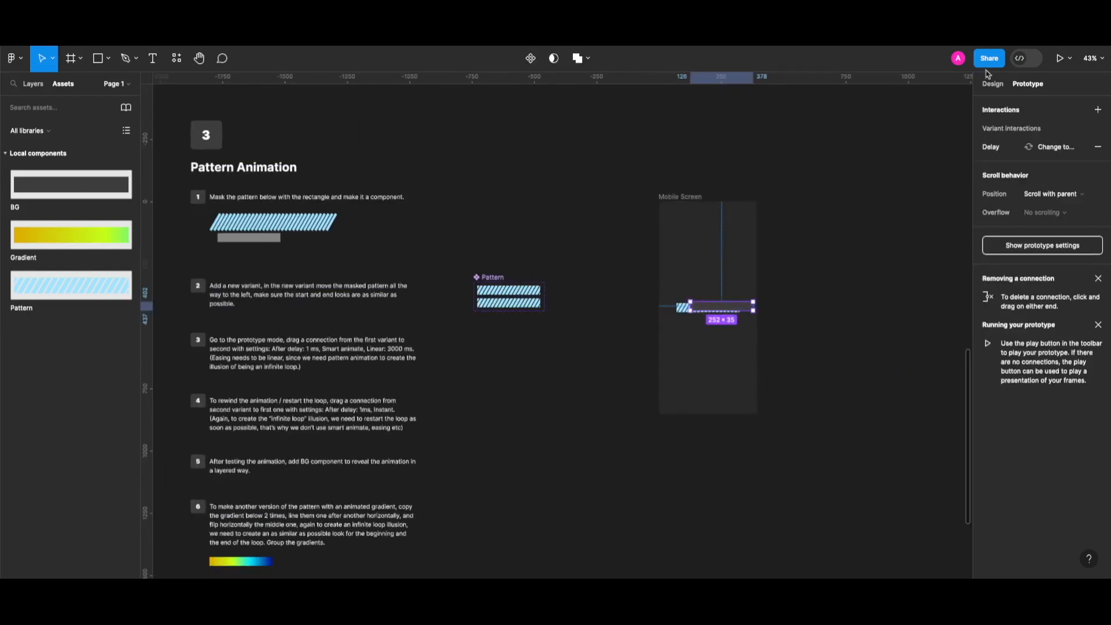
key("alt+8")
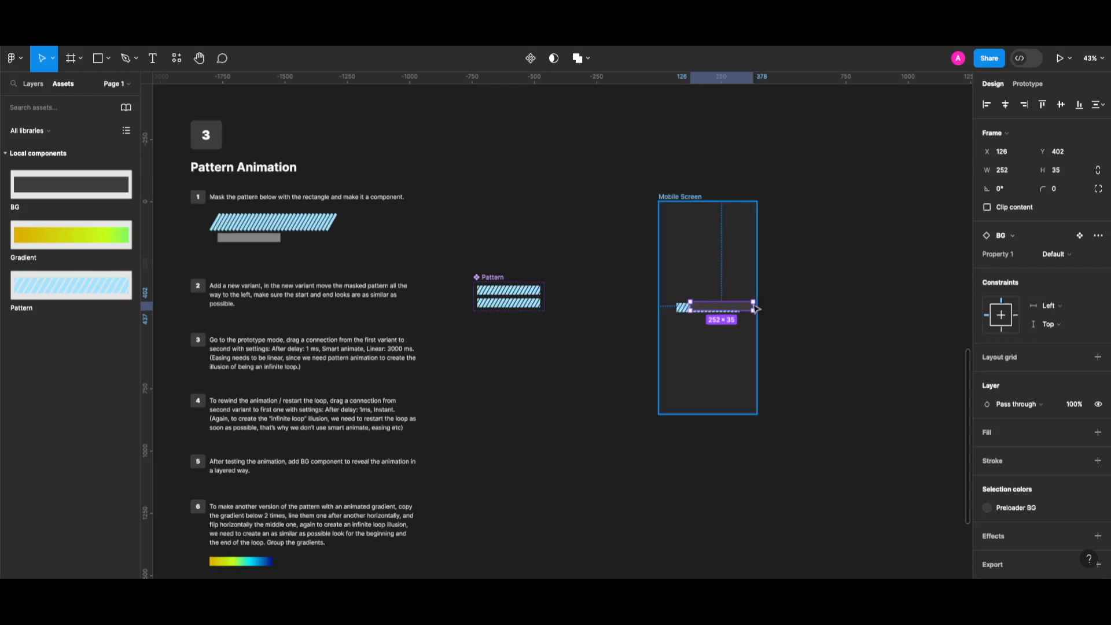
scroll(742, 323, "up", 5)
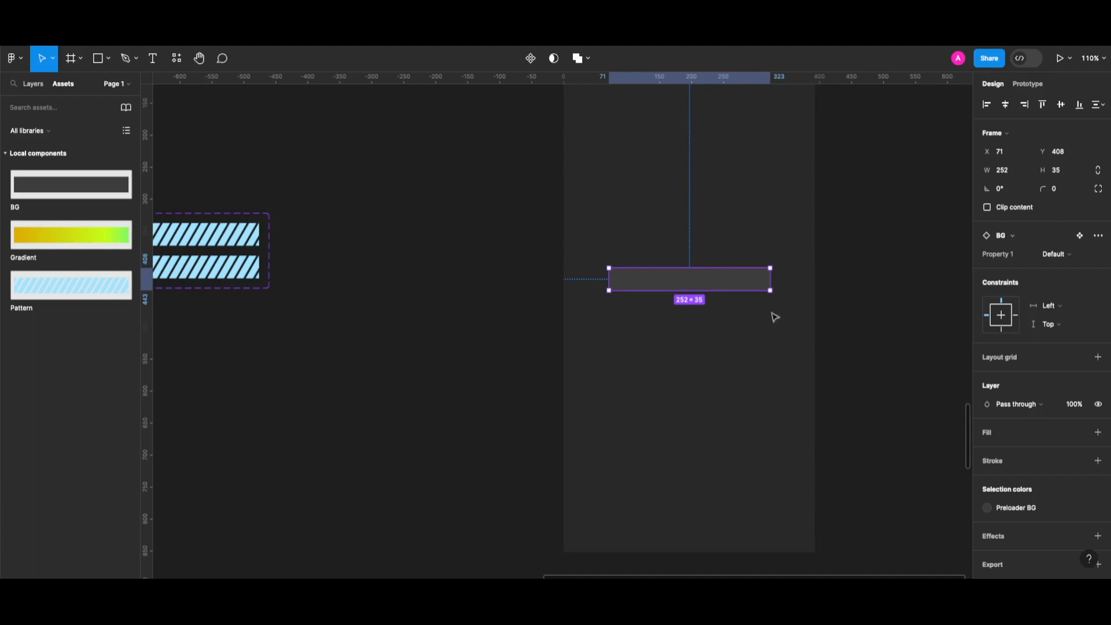
left_click(508, 259)
left_click_drag(509, 258, 916, 436)
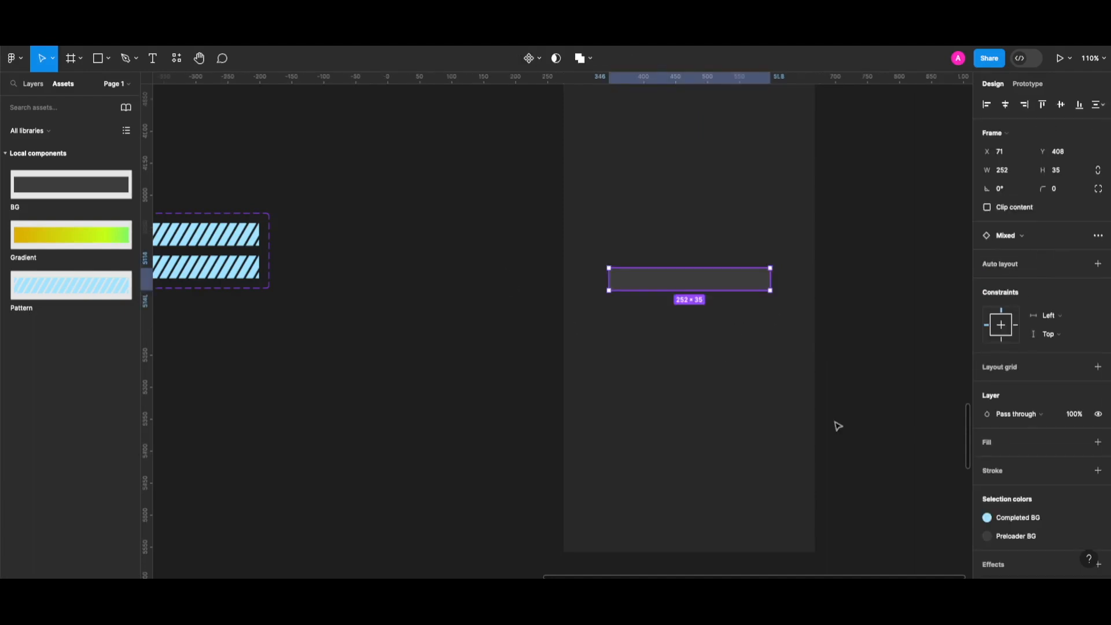
left_click(781, 418)
Step: Preview the Mobile Screen prototype and replay it to examine how the BG reveals the moving stripes
key("shift+space")
key("shift+space")
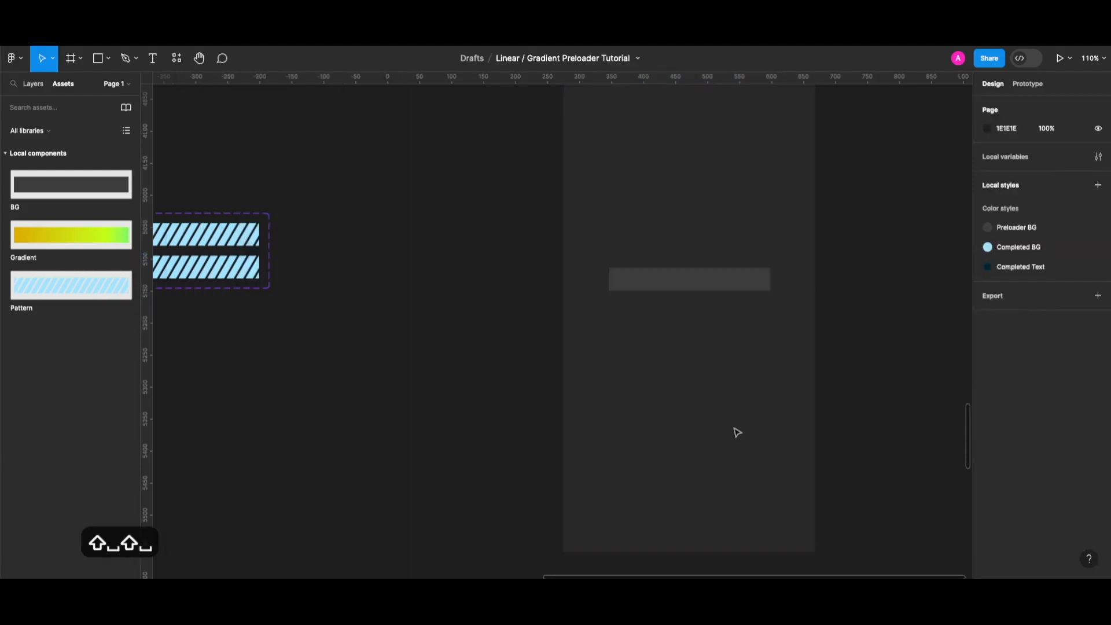
key("shift+space")
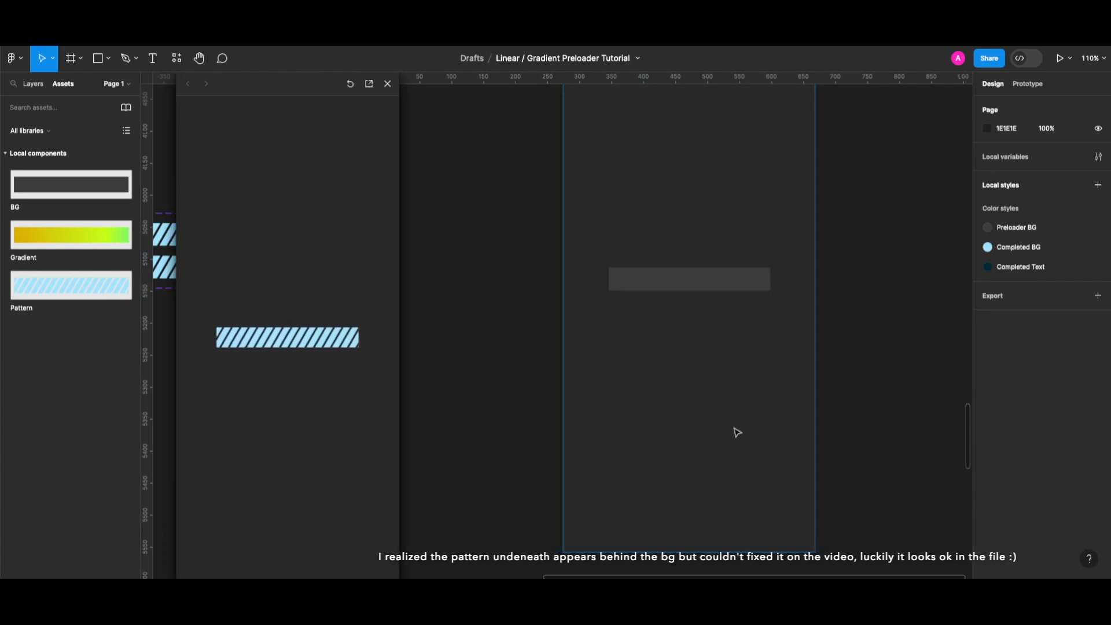
key("r")
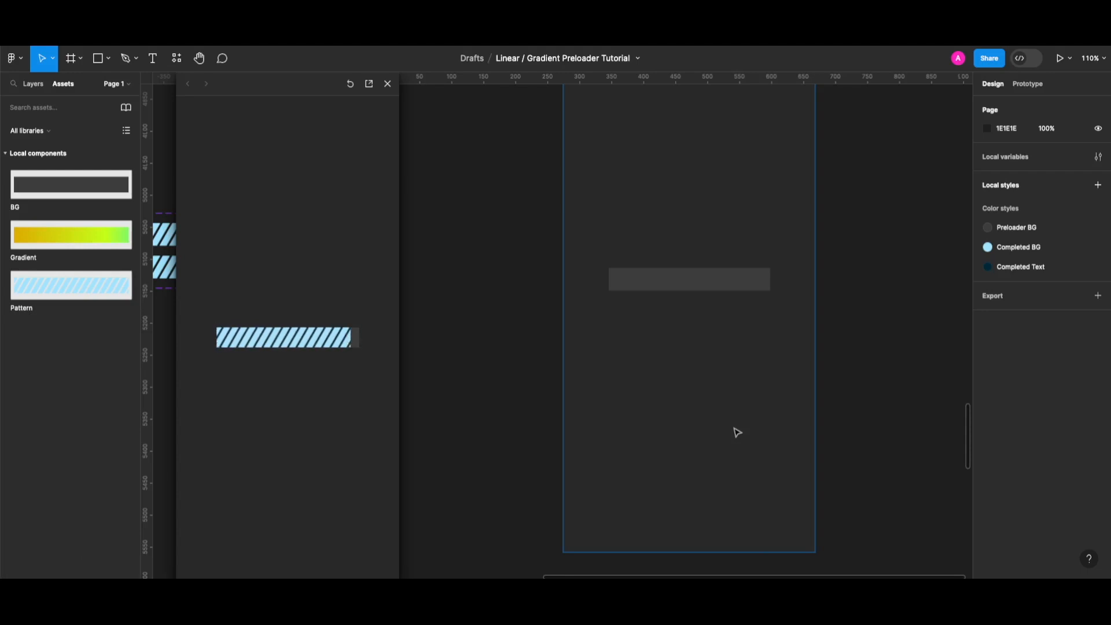
key("shift+space")
Step: Move the Mobile Screen frame and the Pattern component set down beside the gradient instructions
key("shift+1")
left_click_drag(596, 241, 578, 314)
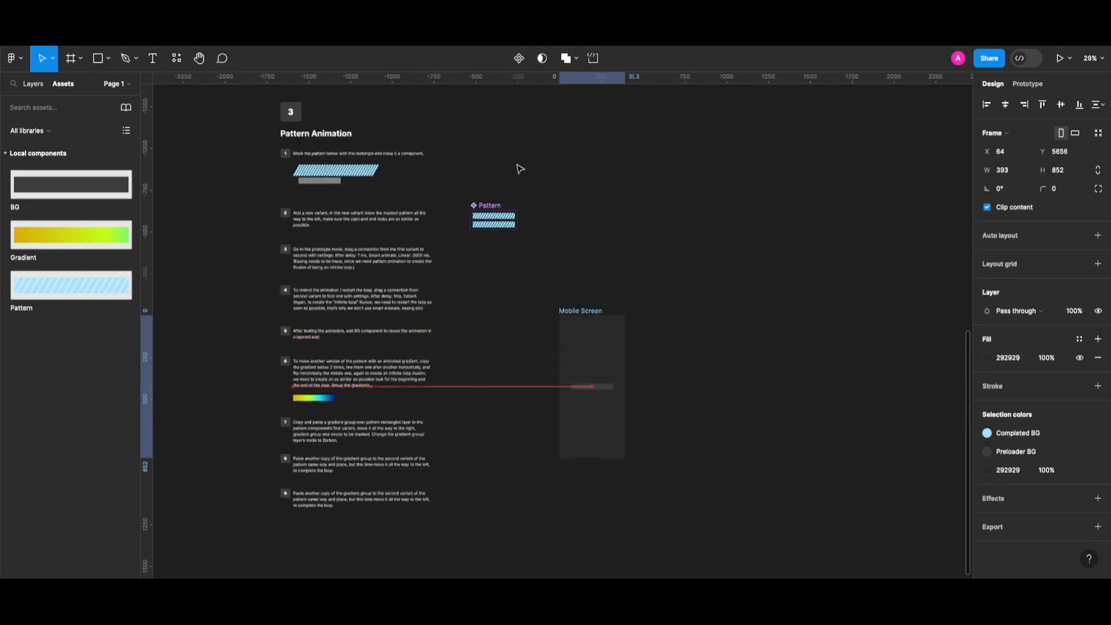
left_click_drag(488, 206, 492, 354)
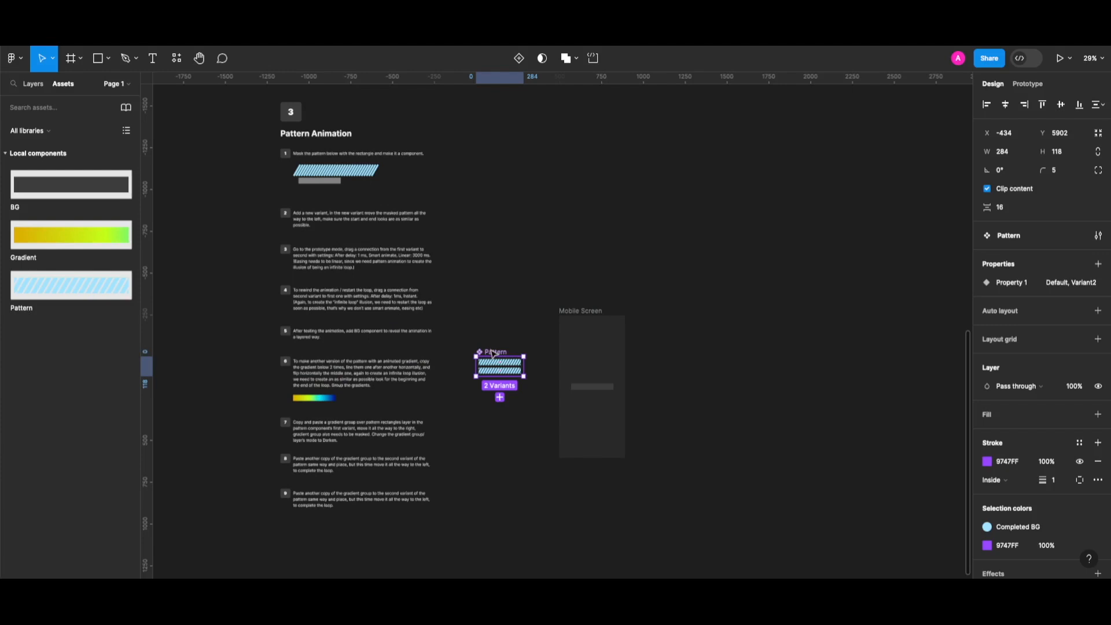
scroll(499, 398, "up", 3)
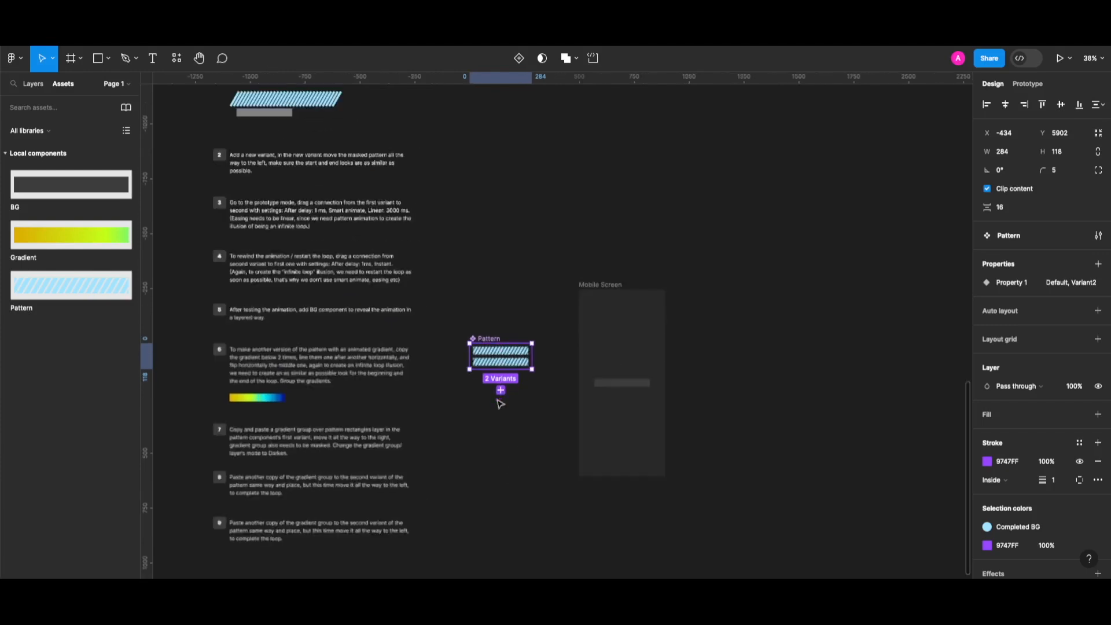
scroll(380, 393, "up", 3)
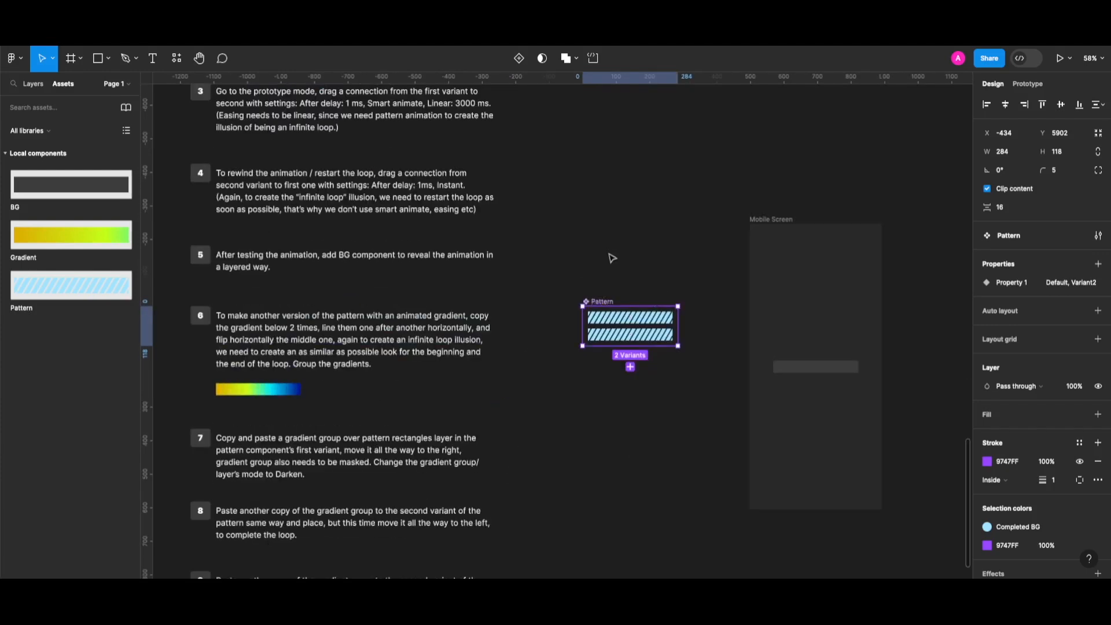
left_click_drag(612, 312, 622, 264)
Step: Copy the gradient rectangle from instruction 6 and place the copy on the same row at X -964, Y 6132
scroll(622, 264, "left", 1)
left_click(306, 390)
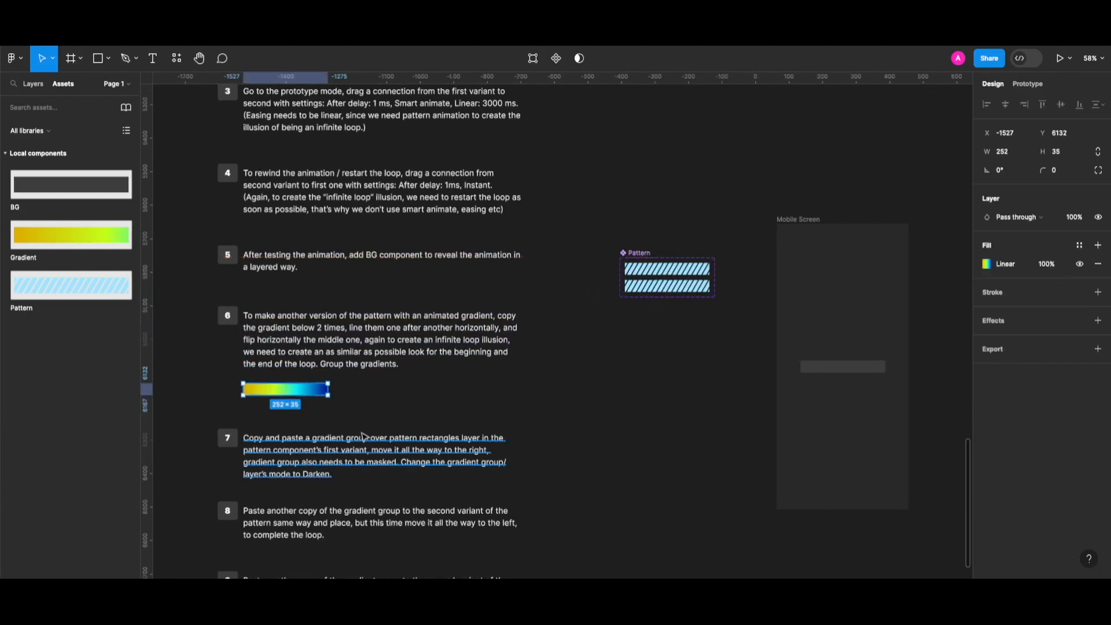
key("super+c")
scroll(494, 389, "right", 5)
left_click(424, 399)
key("super+v")
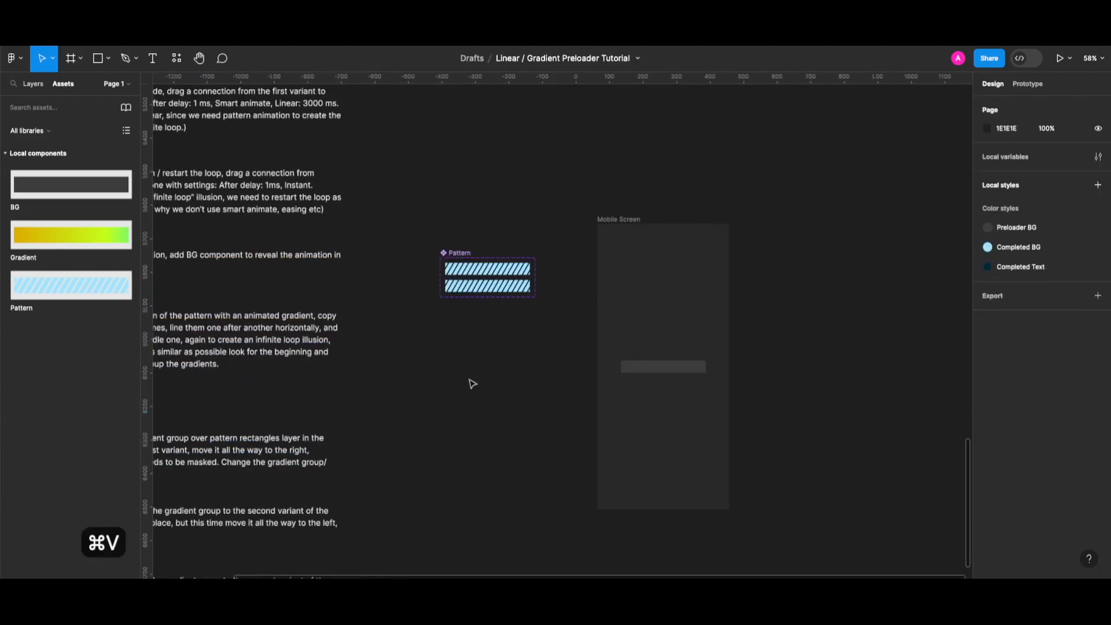
scroll(323, 395, "left", 6)
left_click_drag(323, 396, 511, 399)
scroll(487, 402, "right", 3)
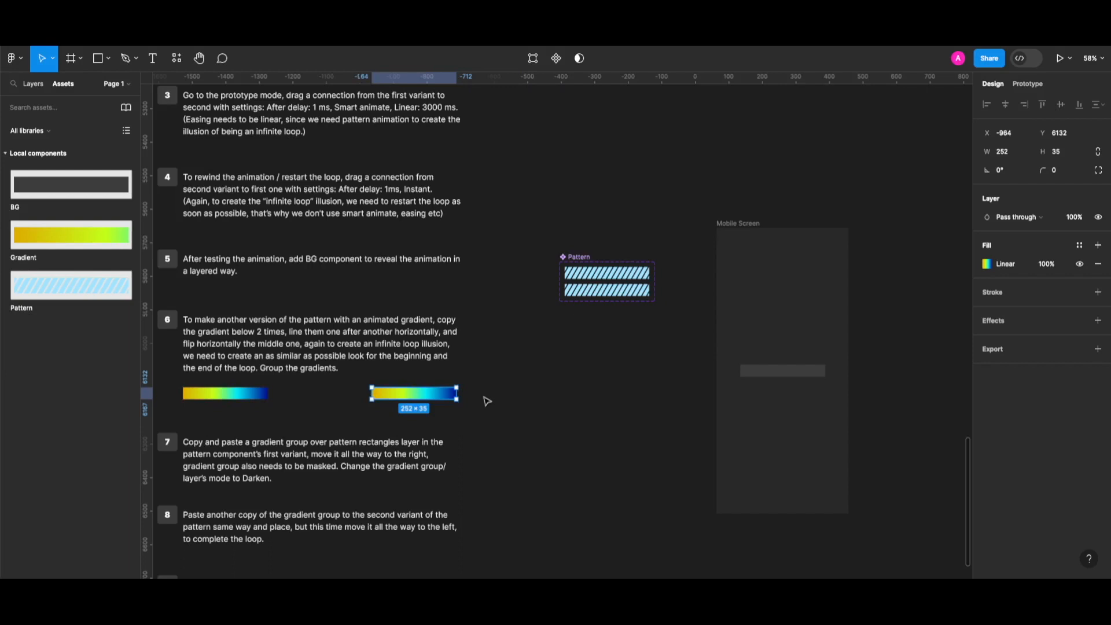
Step: Duplicate the copied gradient twice and line the copies up end to end in one row, at X -712 and X -460
key("super+d")
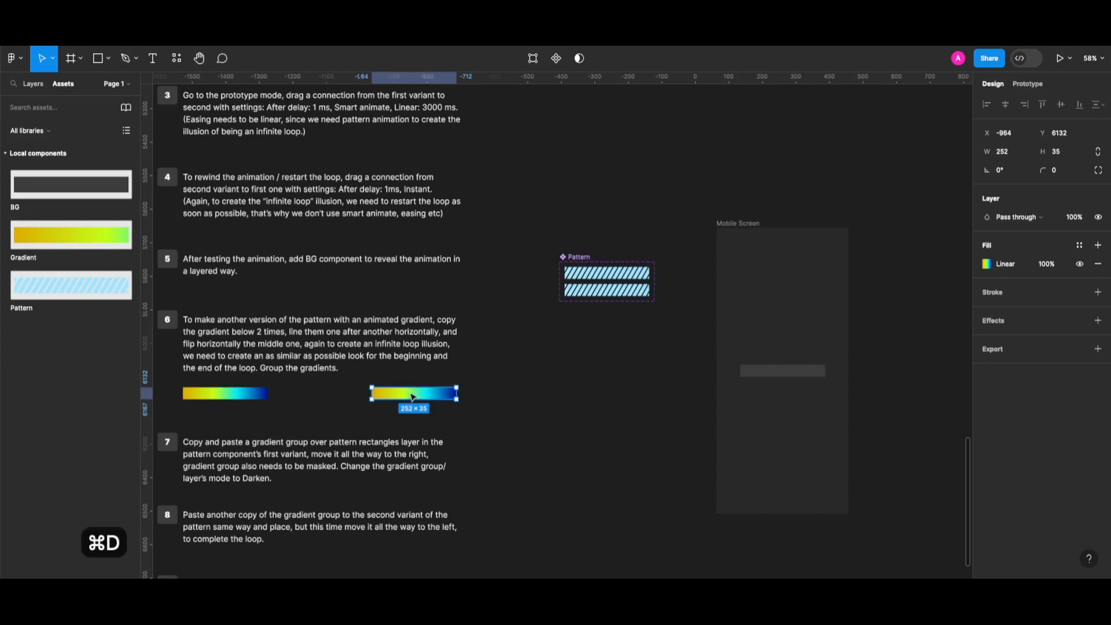
left_click_drag(418, 398, 502, 398)
scroll(492, 399, "up", 5)
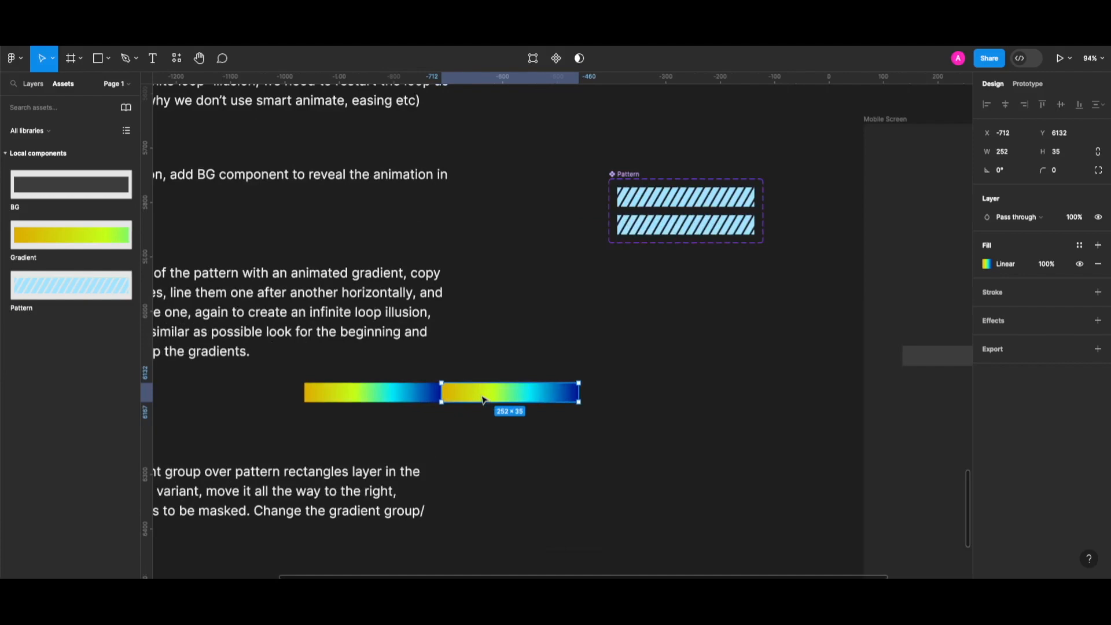
scroll(484, 399, "up", 4)
left_click_drag(447, 395, 652, 397)
scroll(591, 490, "down", 6)
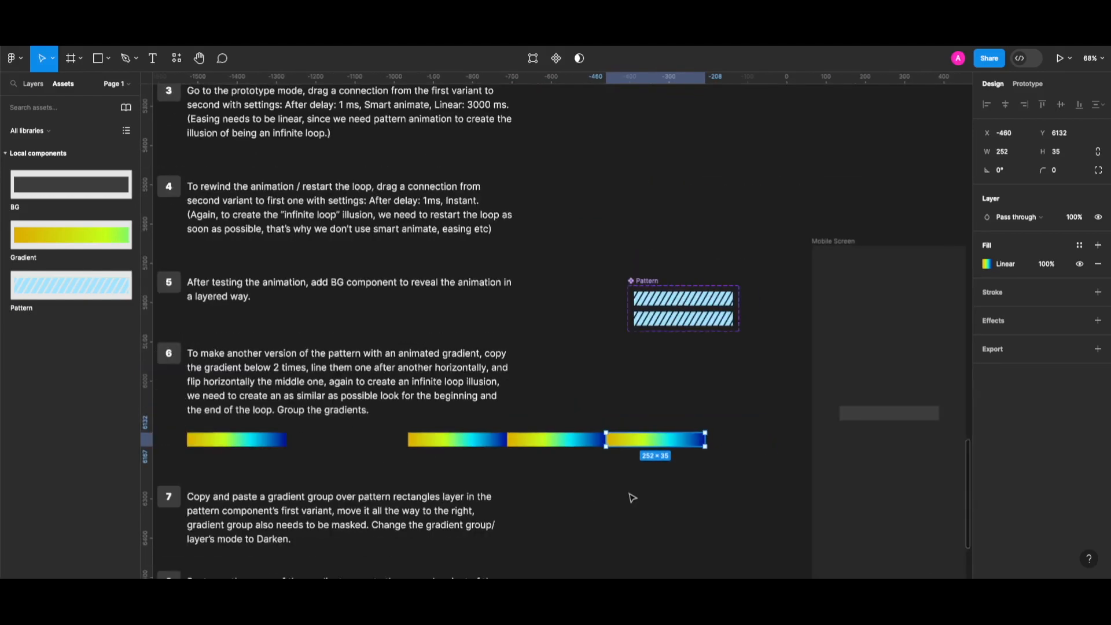
Step: Flip the middle gradient horizontally and group the three adjoining gradients
scroll(646, 493, "up", 8)
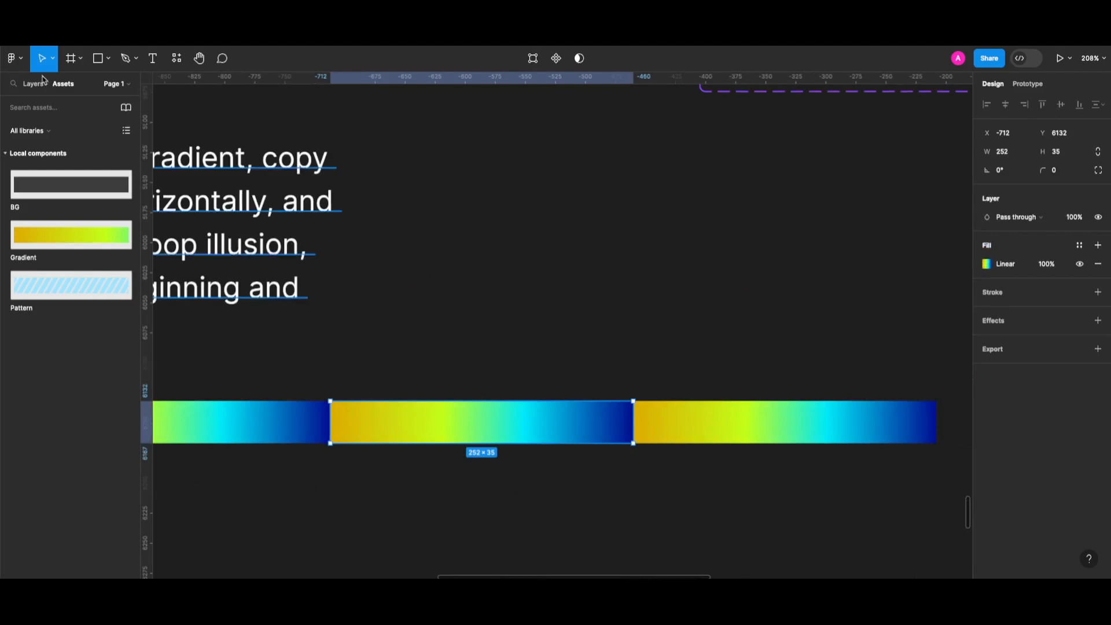
left_click(23, 60)
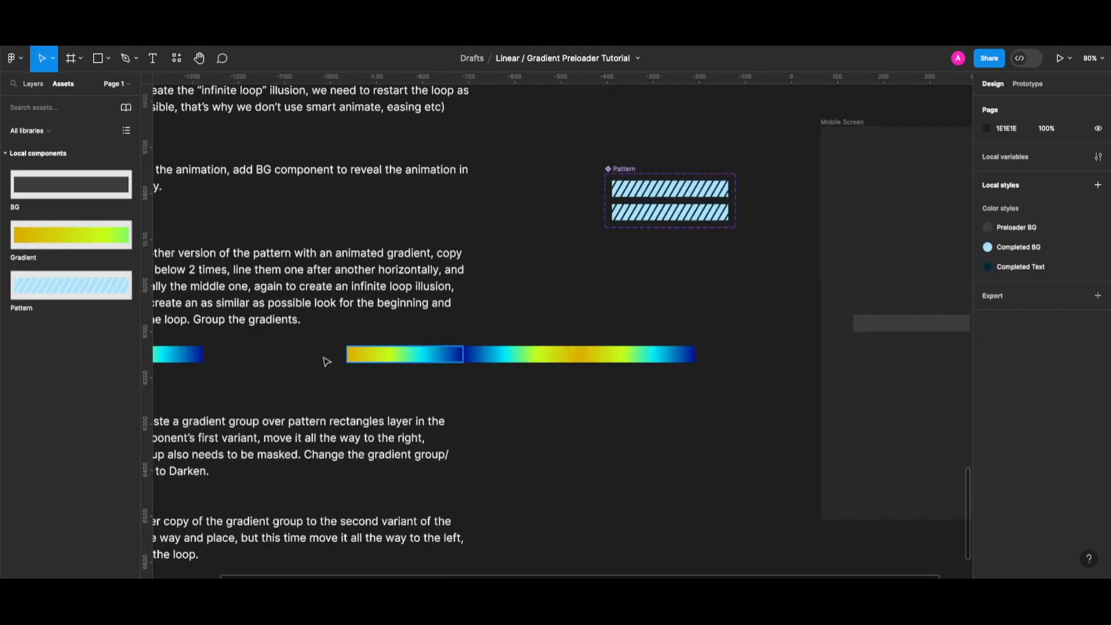
left_click_drag(325, 362, 716, 361)
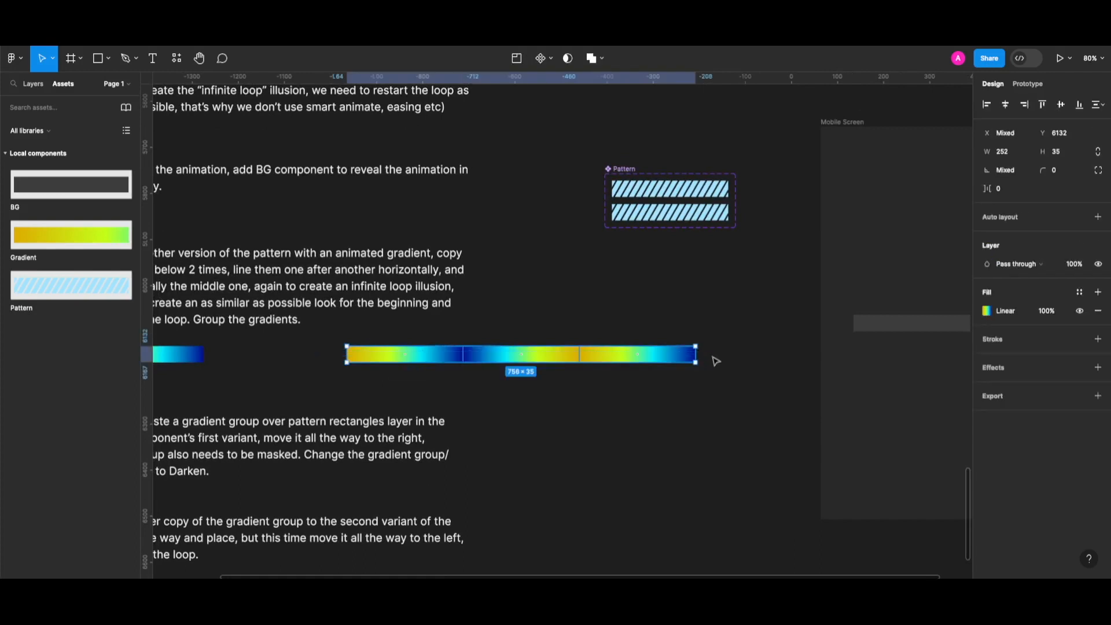
key("ctrl+g")
scroll(679, 405, "down", 1)
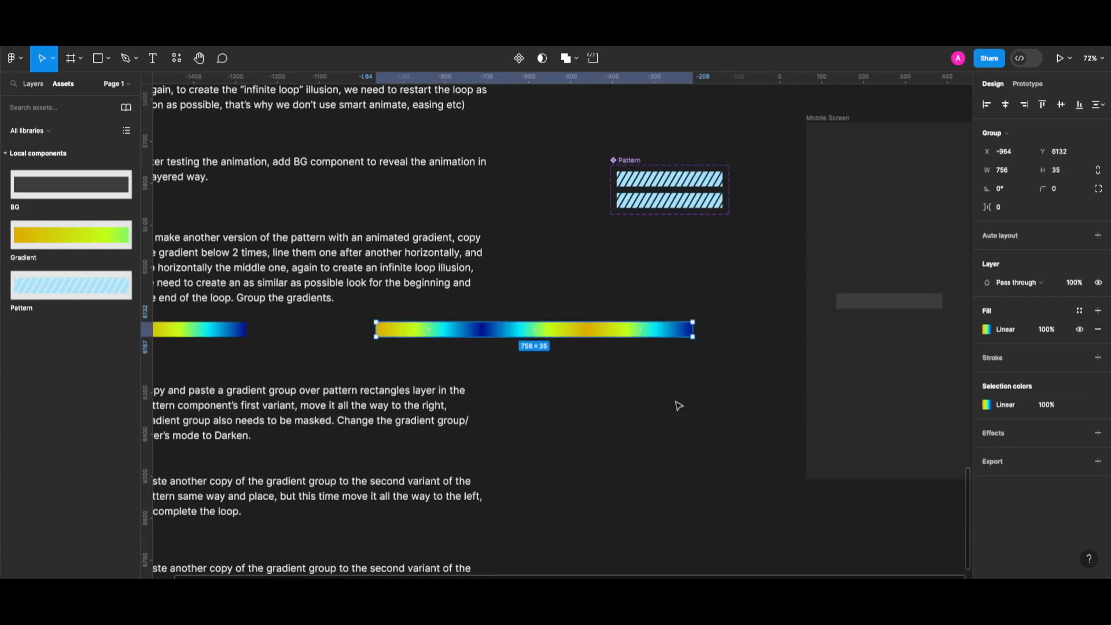
scroll(666, 294, "left", 1)
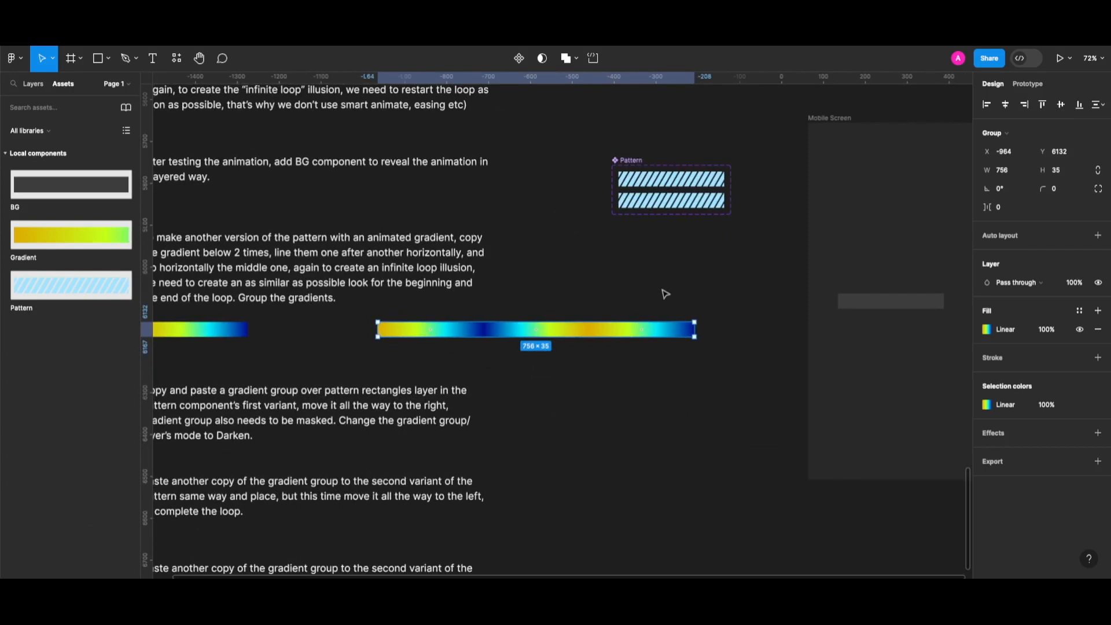
left_click(469, 377)
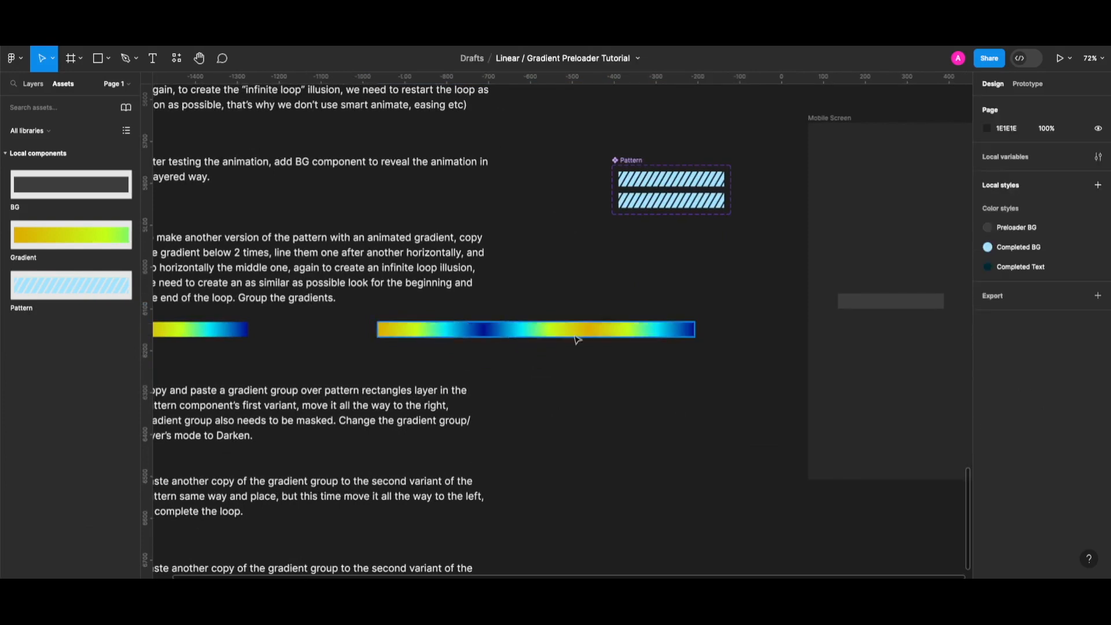
Step: Move the grouped gradients into the Pattern component's Default variant by cutting and pasting them above the pattern layer
left_click_drag(654, 297, 674, 255)
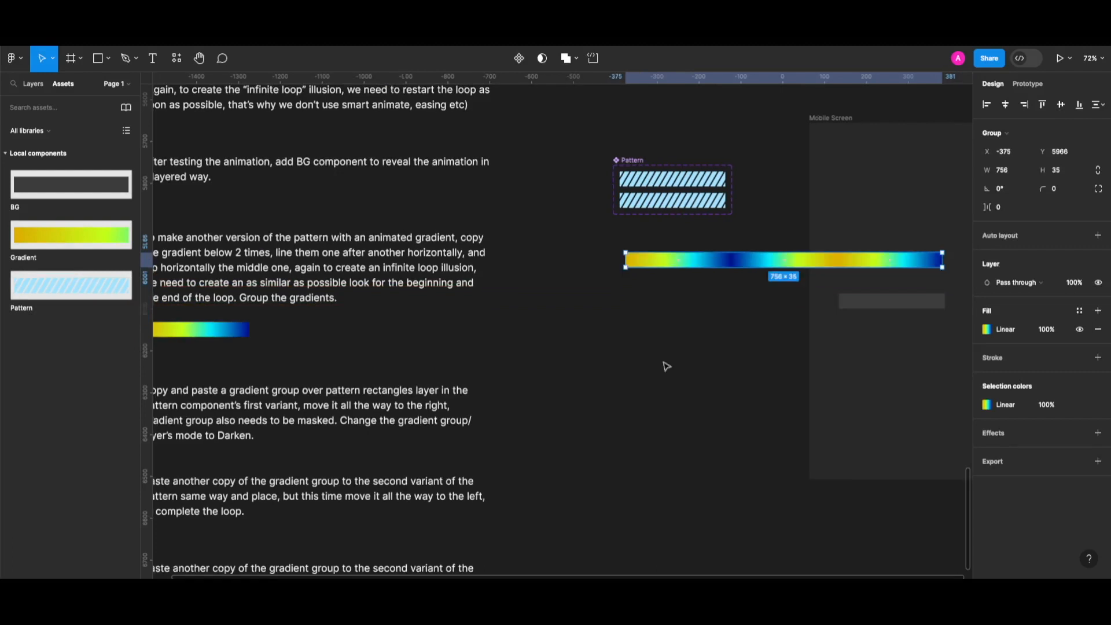
key("super+x")
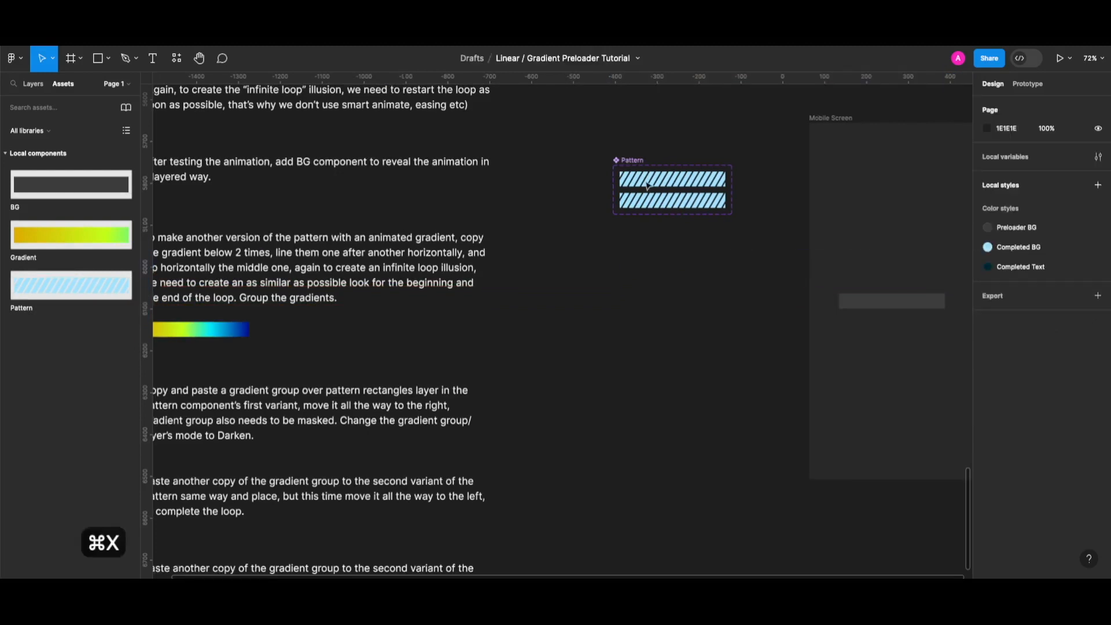
left_click(651, 182)
key("alt+1")
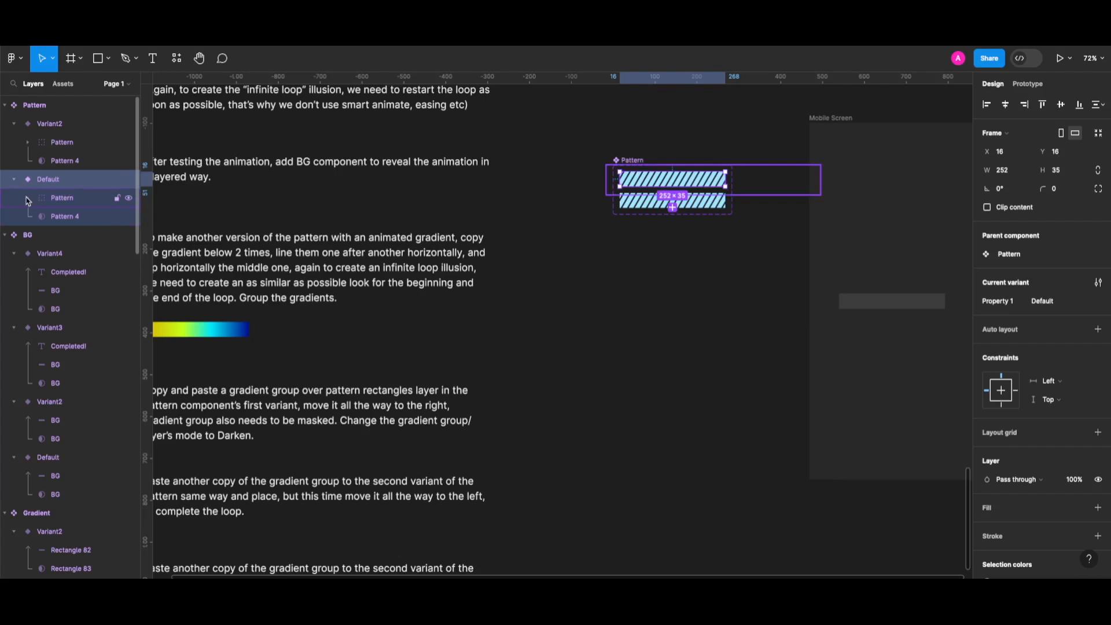
key("ctrl+v")
Step: Rename the pasted gradient group in the Default variant as Gradient
double_click(73, 196)
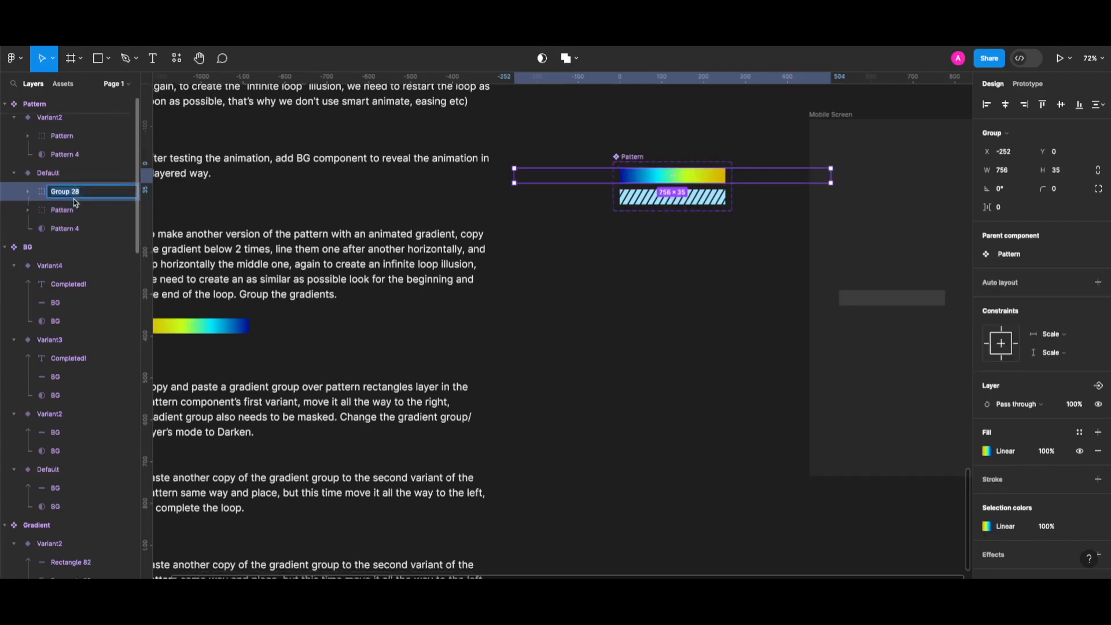
type("Gradient")
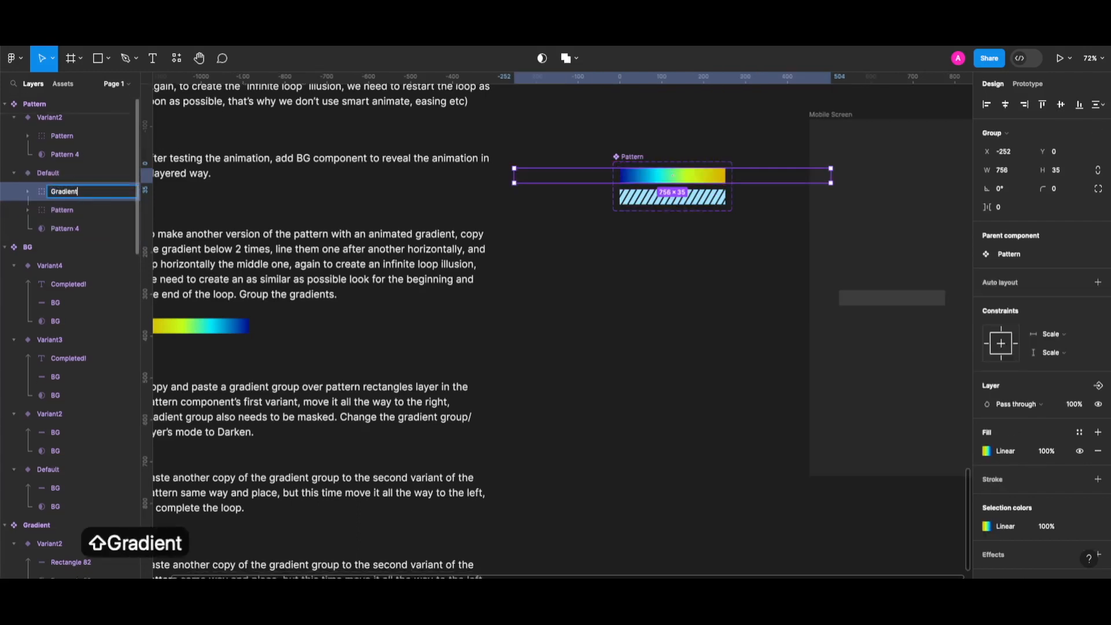
key("Return")
Step: Align the Gradient group to the Default variant's left edge at X 0 and change its blend mode to Darken
scroll(683, 180, "left", 1)
key("alt+a")
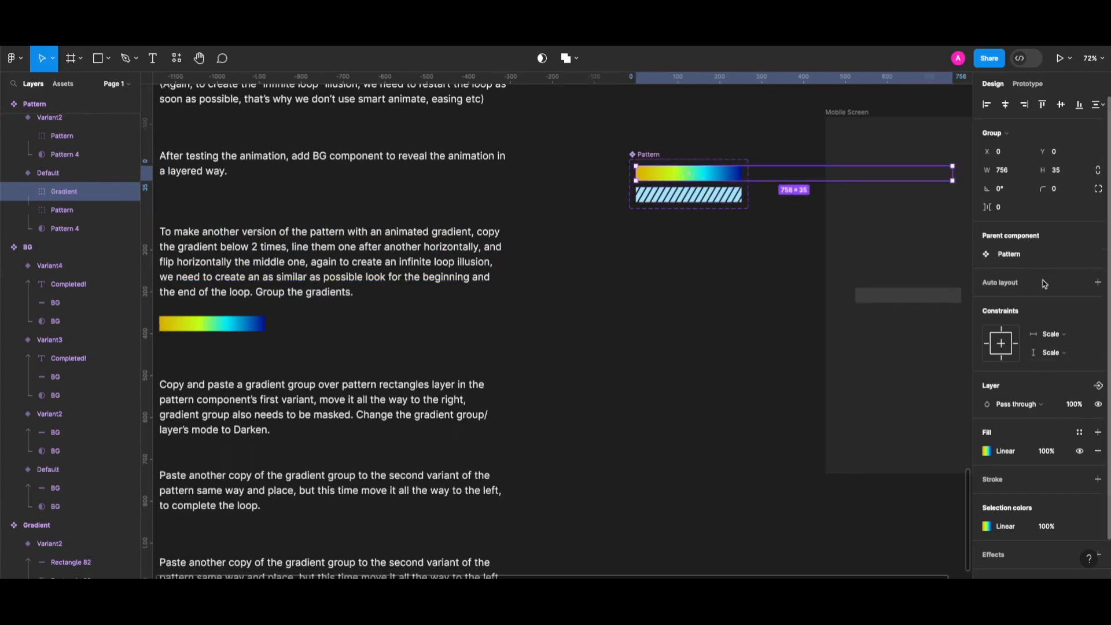
key("alt+shift+k")
Step: Copy the Gradient group from the Default variant and paste it into Variant2 of the Pattern component
key("super+c")
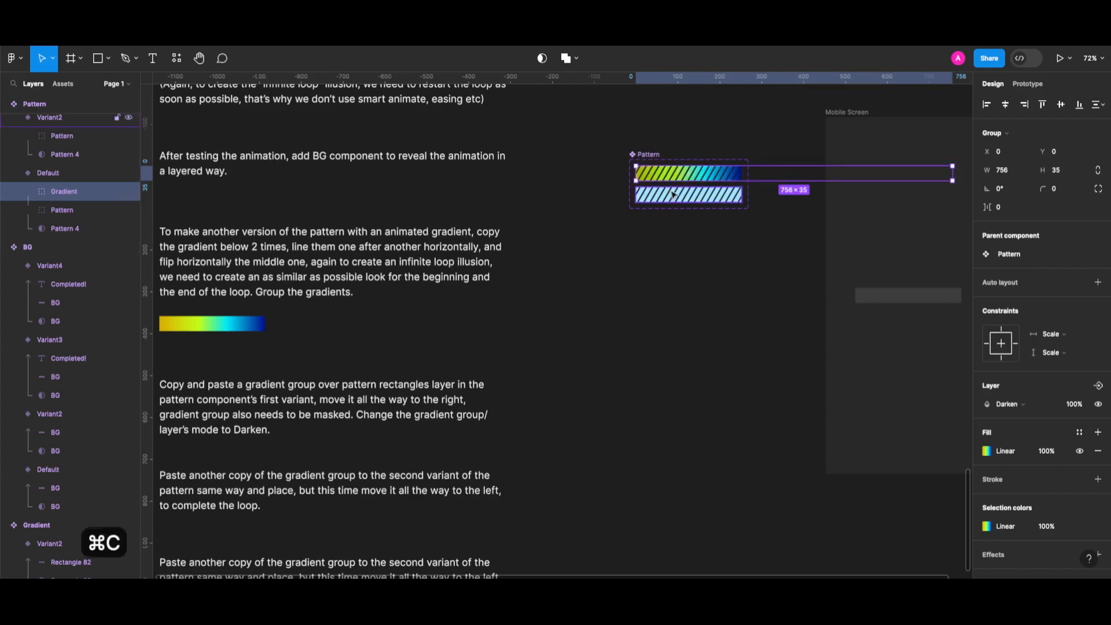
left_click(680, 198)
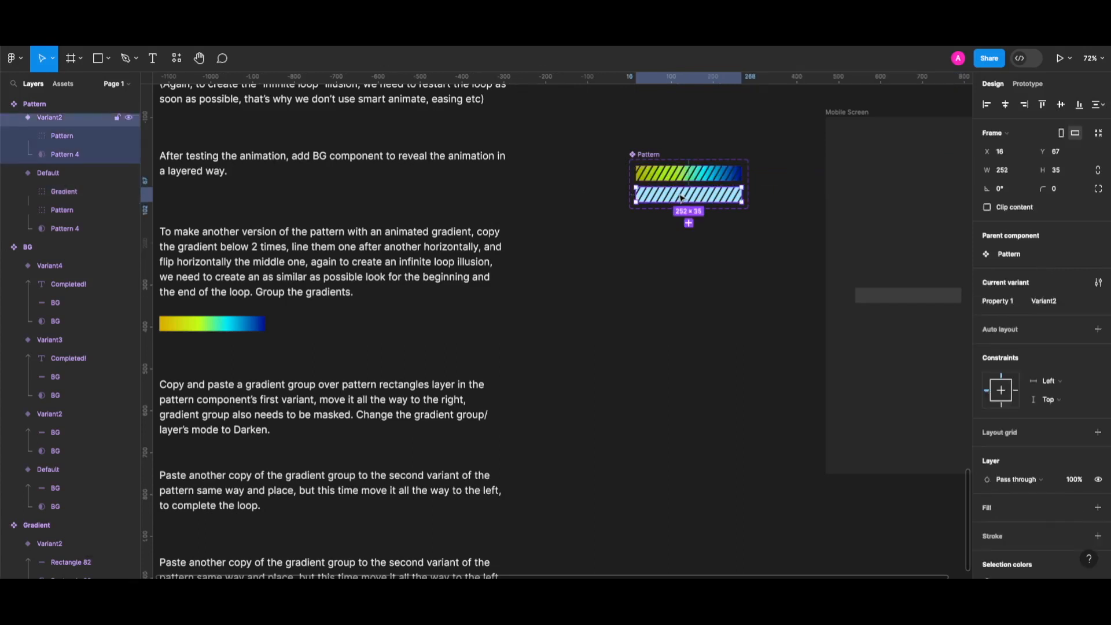
key("super+v")
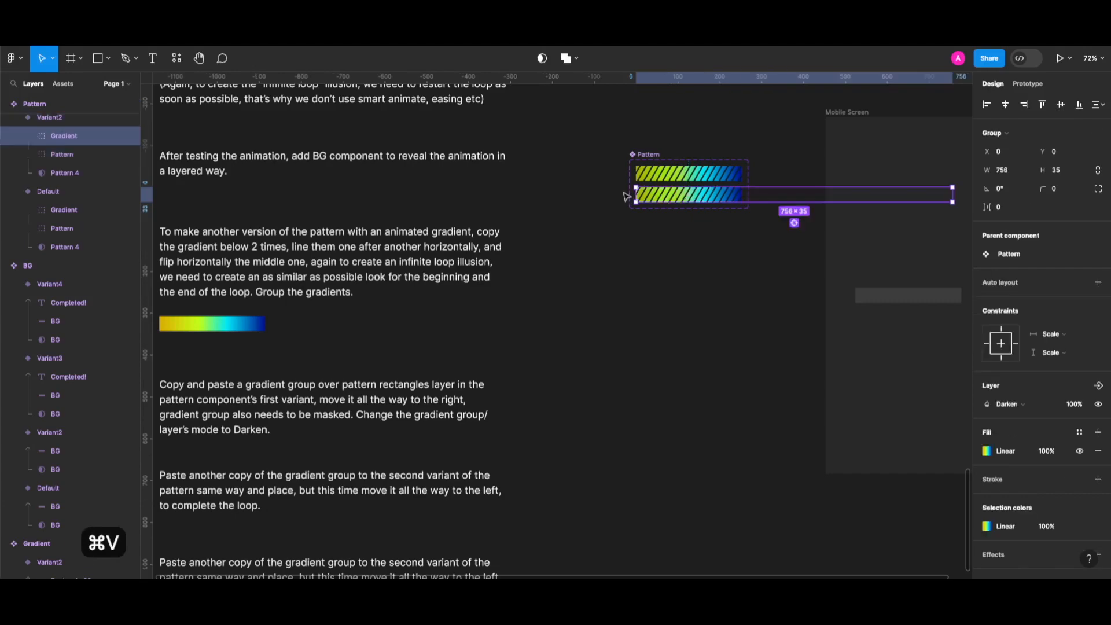
Step: Shift Variant2's Gradient group left to X -504 so its right end meets the pattern's right edge, keeping it nested in Variant2
scroll(598, 384, "down", 2)
scroll(598, 385, "left", 2)
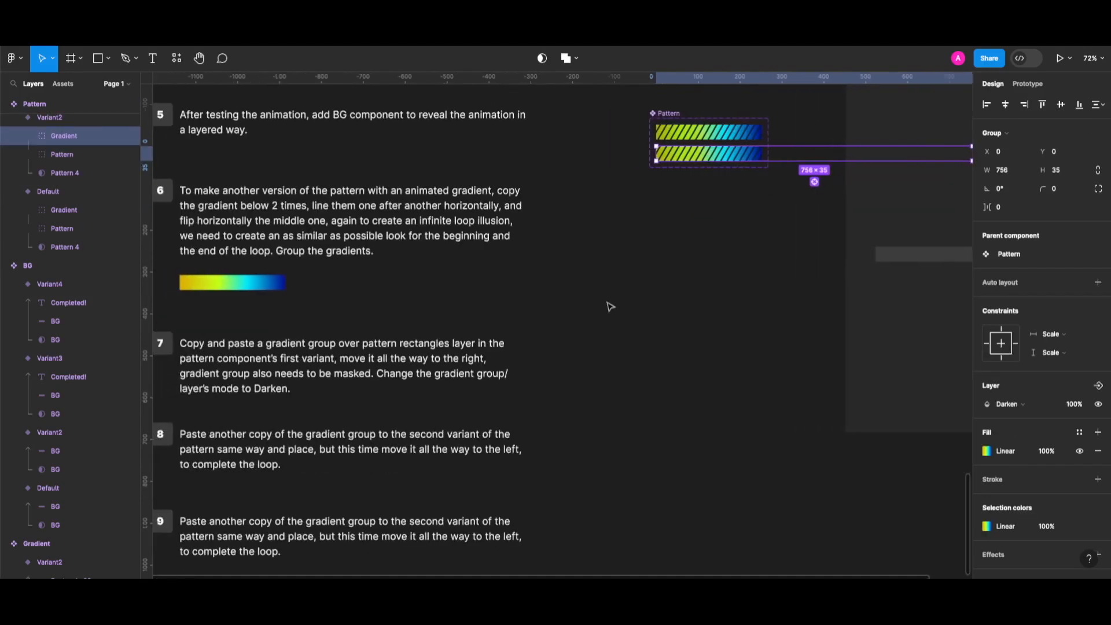
left_click_drag(677, 155, 474, 153)
scroll(764, 154, "up", 5)
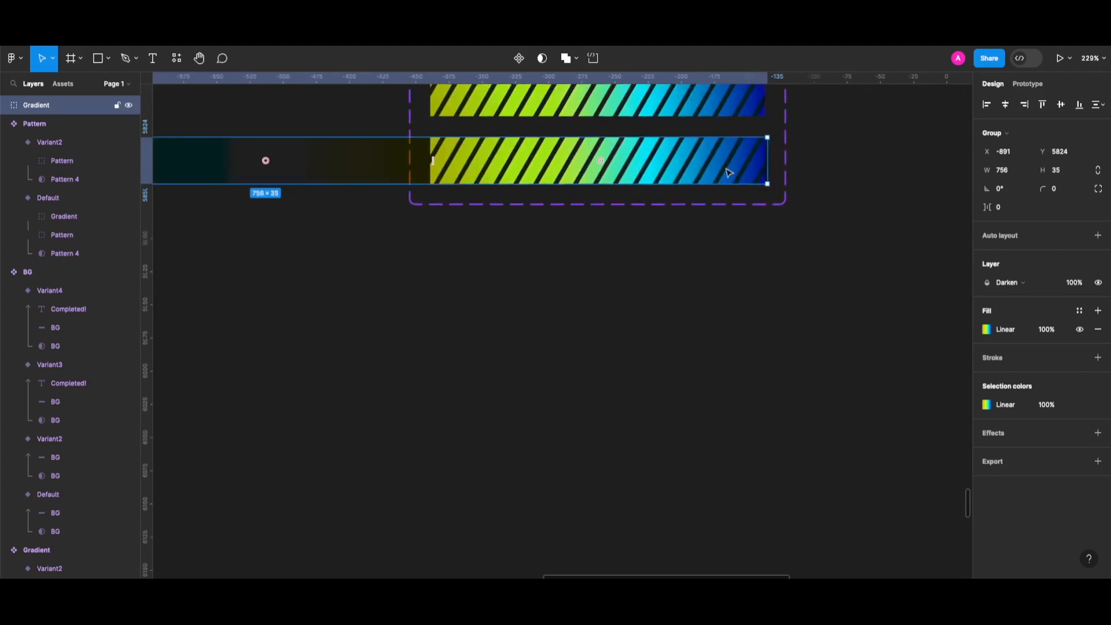
key("Left")
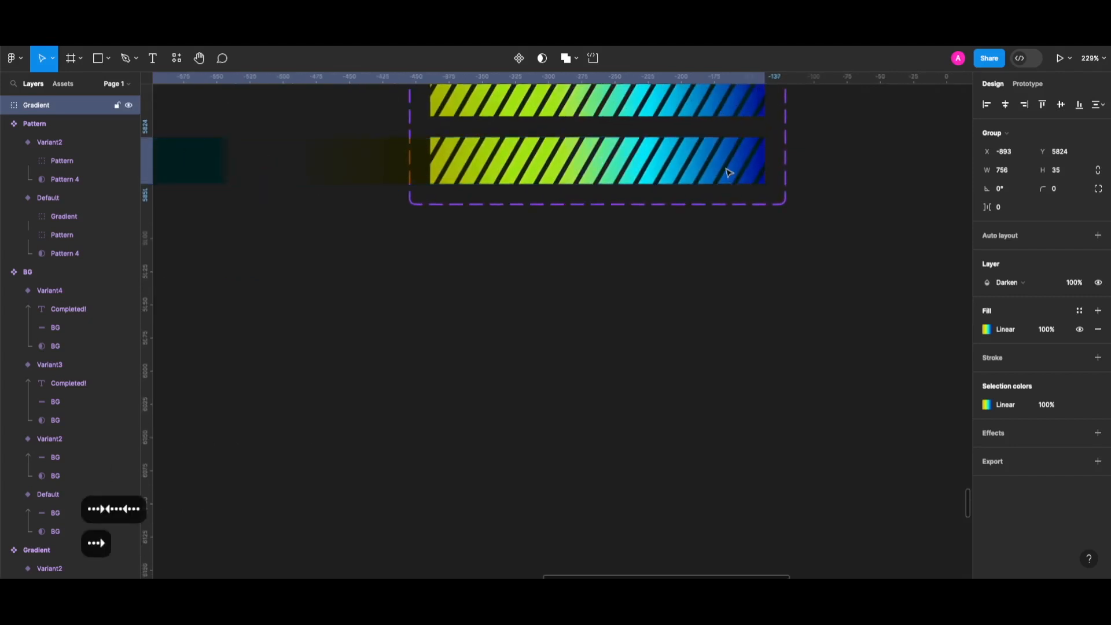
key("Left")
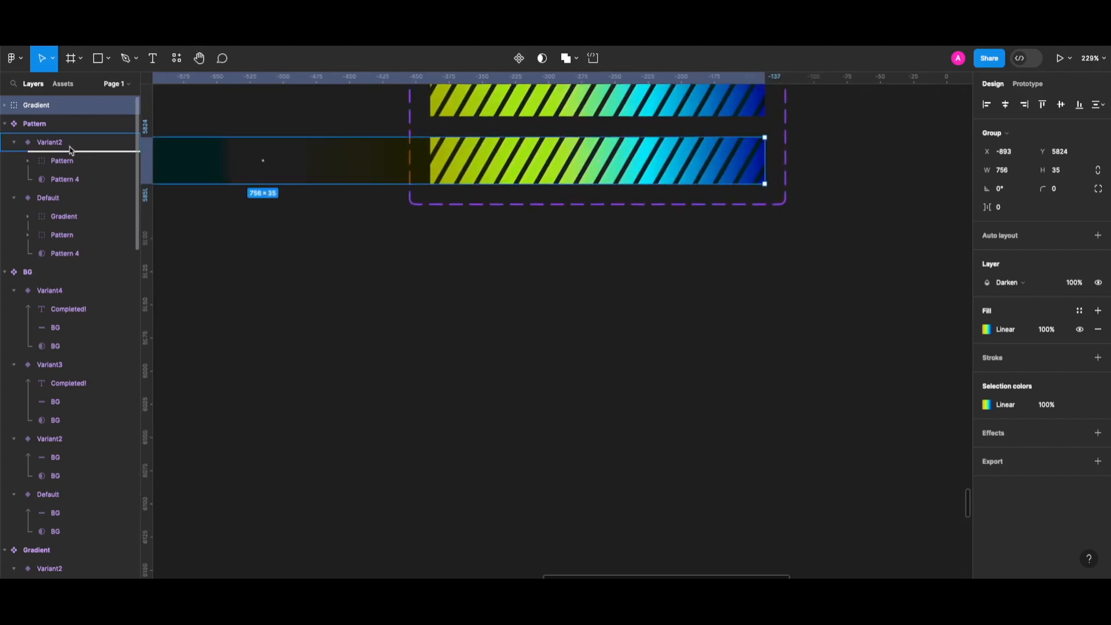
left_click_drag(197, 171, 218, 178)
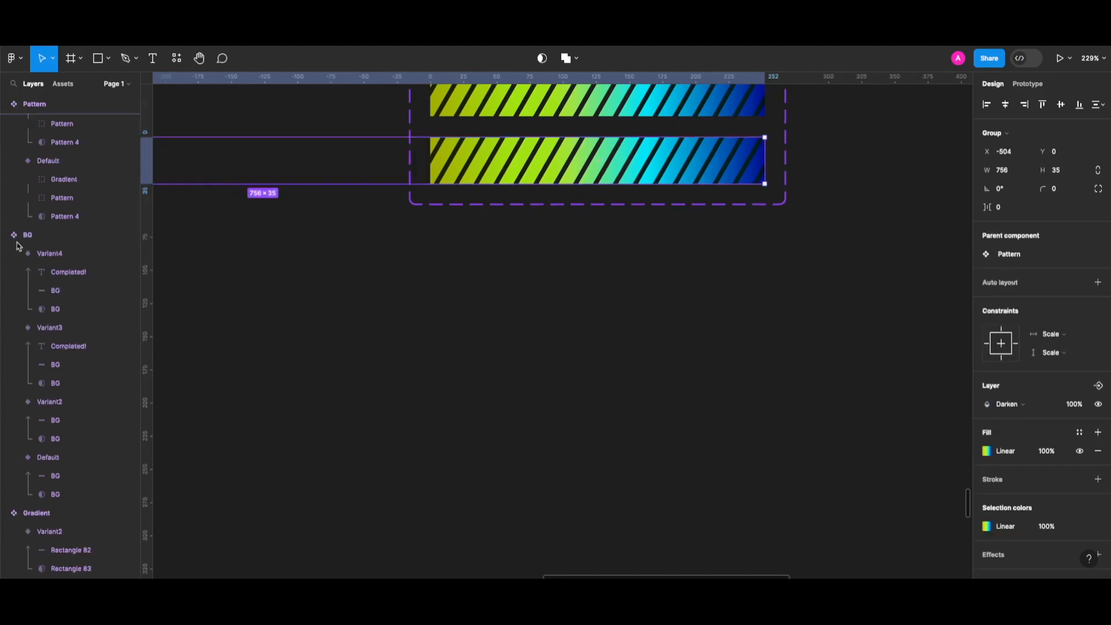
Step: Cut the BG instance covering the pattern out of the Mobile Screen frame
scroll(616, 272, "down", 5)
left_click(689, 357)
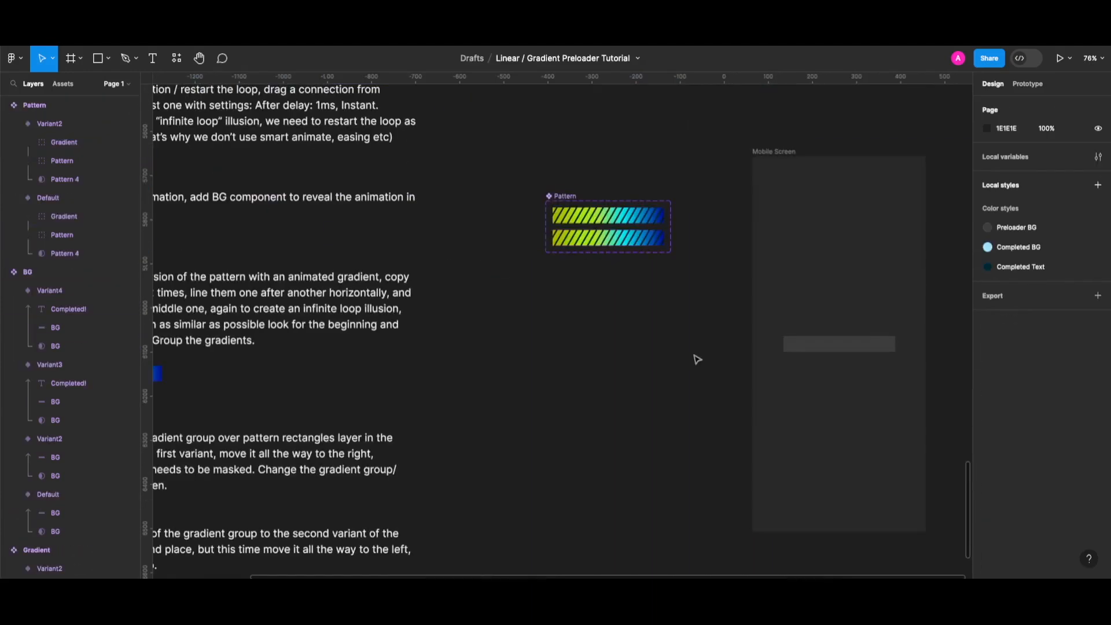
scroll(691, 361, "down", 1)
scroll(691, 361, "right", 1)
left_click(801, 314)
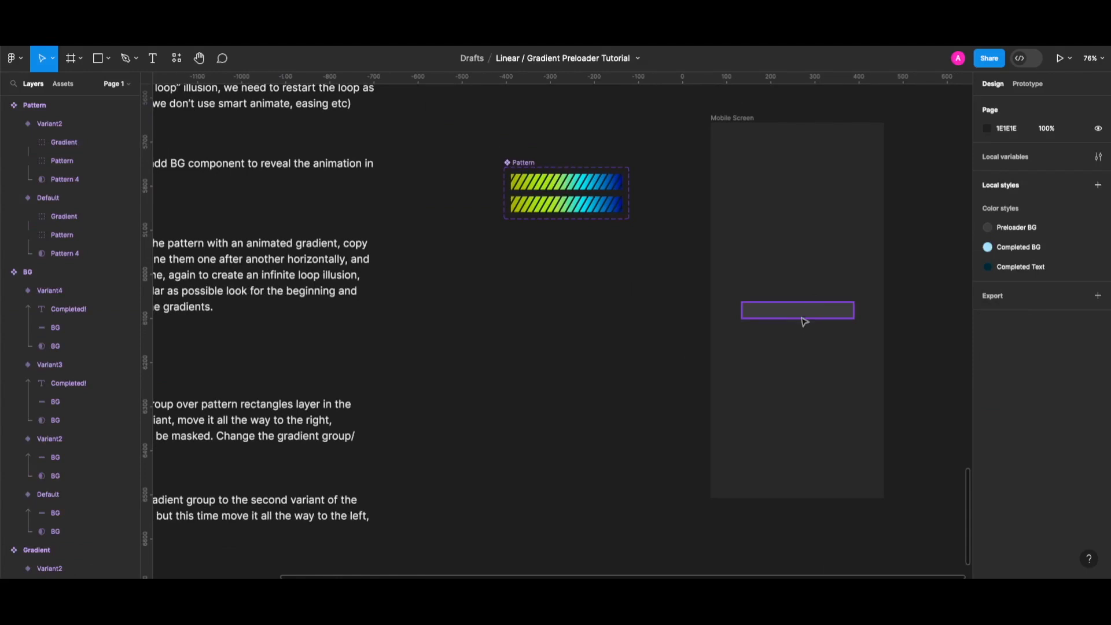
left_click(764, 255)
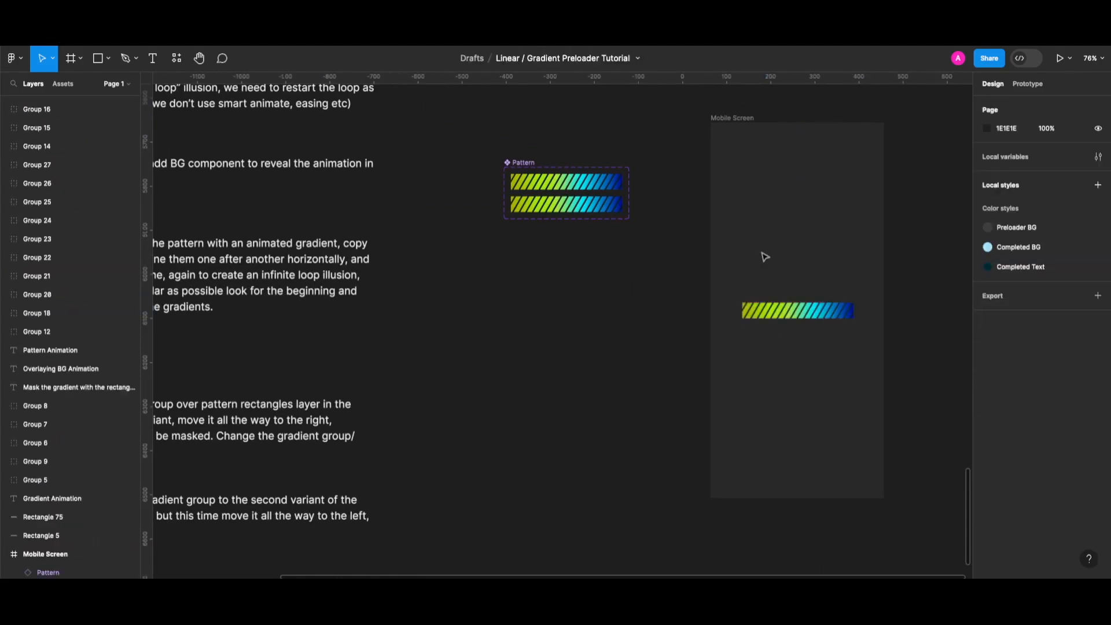
Step: Preview the Mobile Screen prototype to check the loop of the gradient pattern without the BG
left_click(792, 364)
key("shift+space")
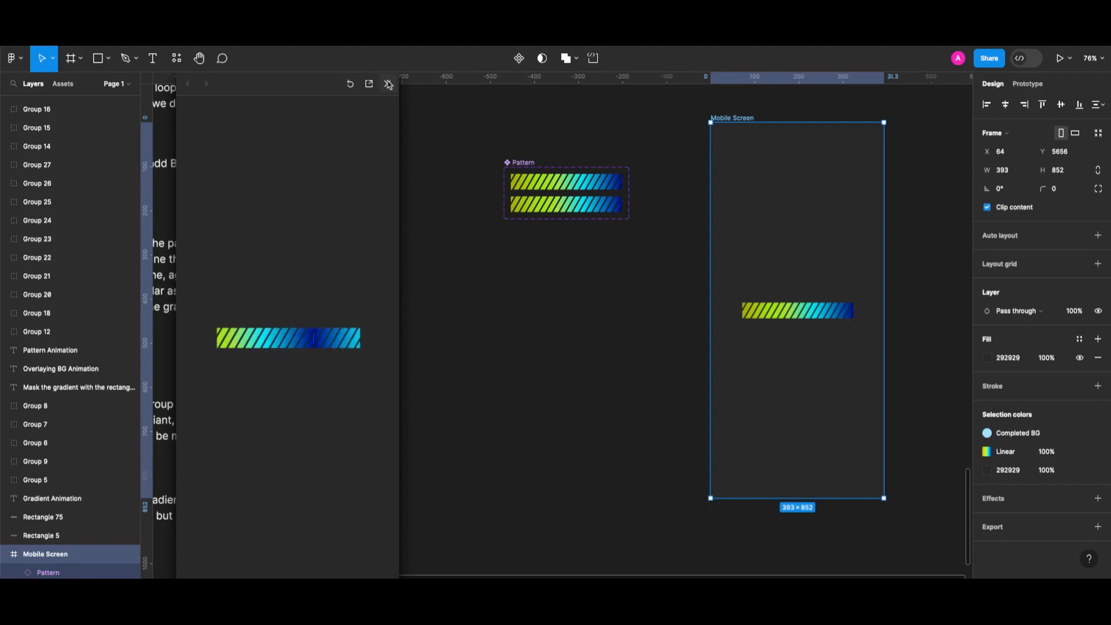
key("Escape")
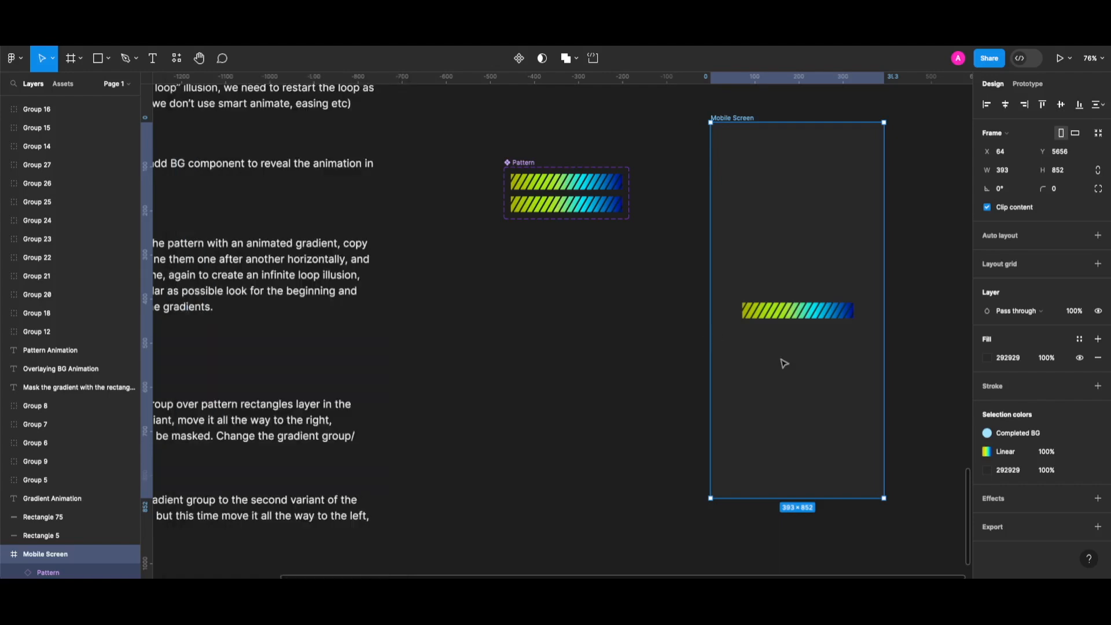
key("Escape")
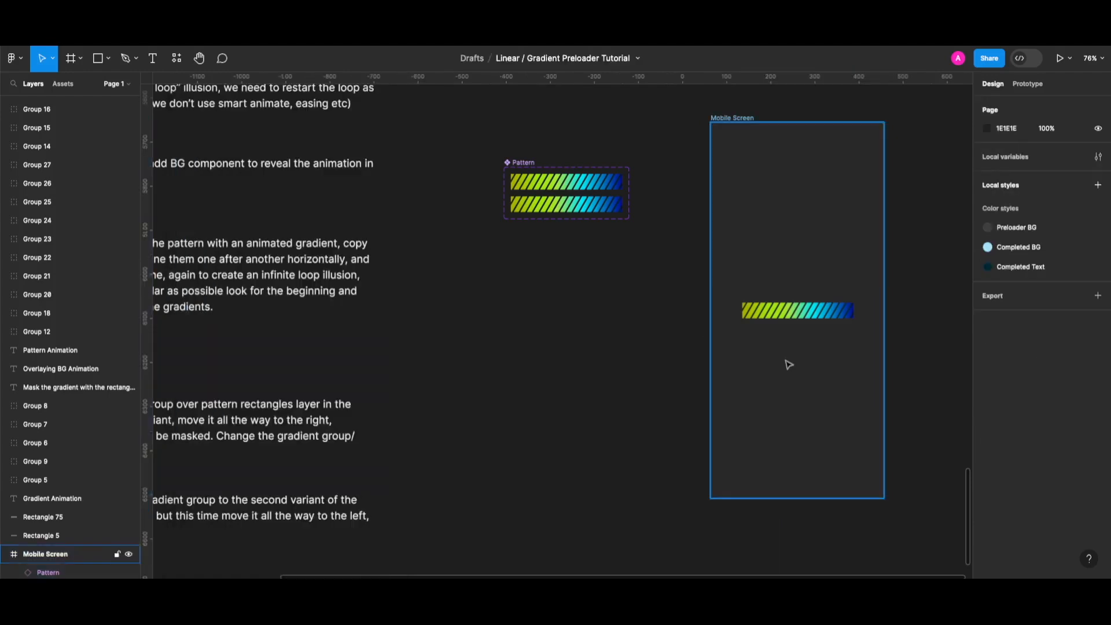
Step: Paste the BG instance back over the pattern in the Mobile Screen at X 71, Y 408, and preview the reveal animation
key("super+v")
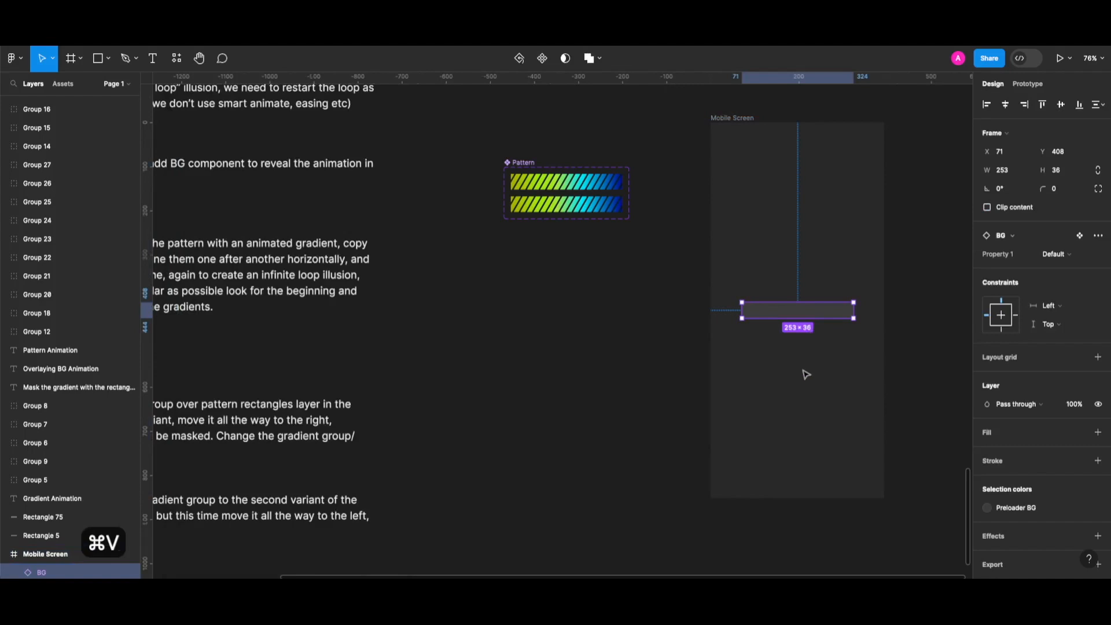
key("Escape")
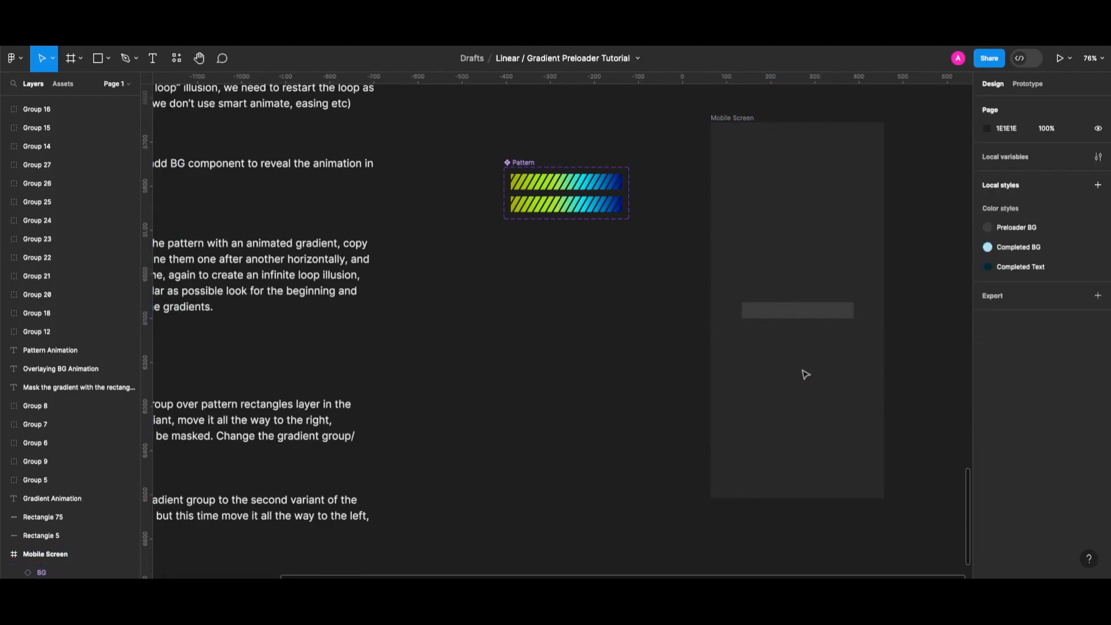
key("shift+space")
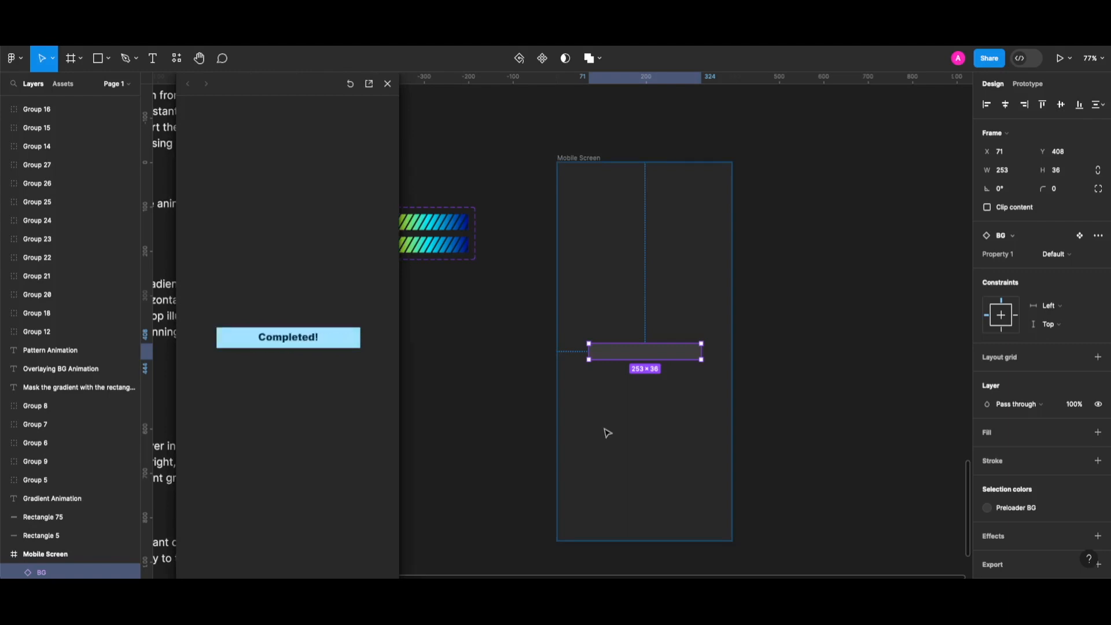
left_click(388, 83)
left_click(705, 371)
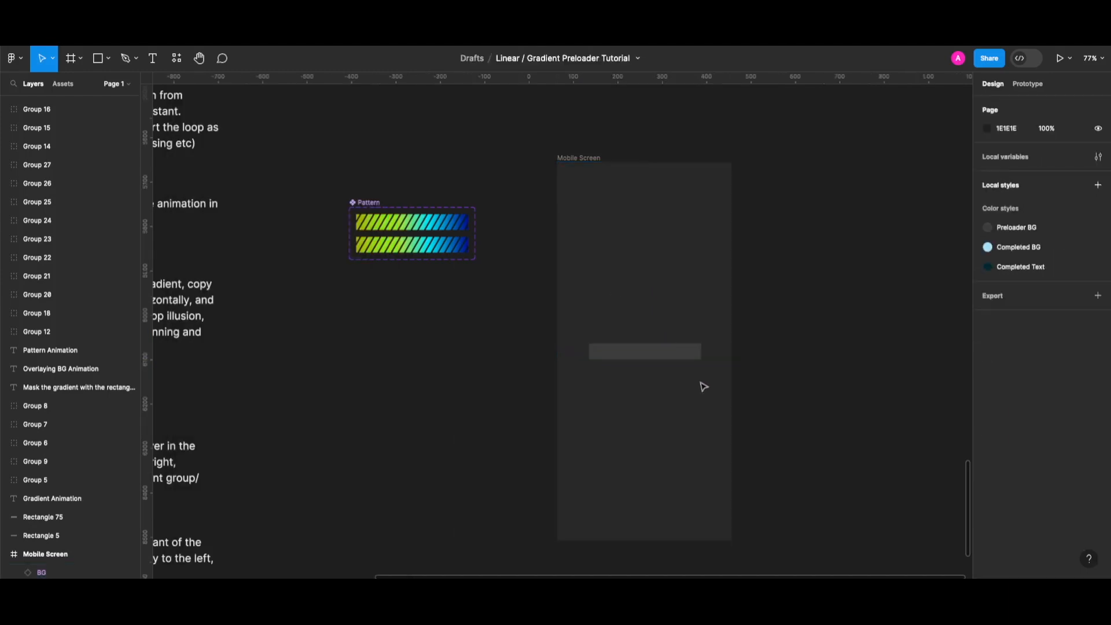
Step: Set the width of the BG instance on the Mobile Screen to 254
left_click(686, 360)
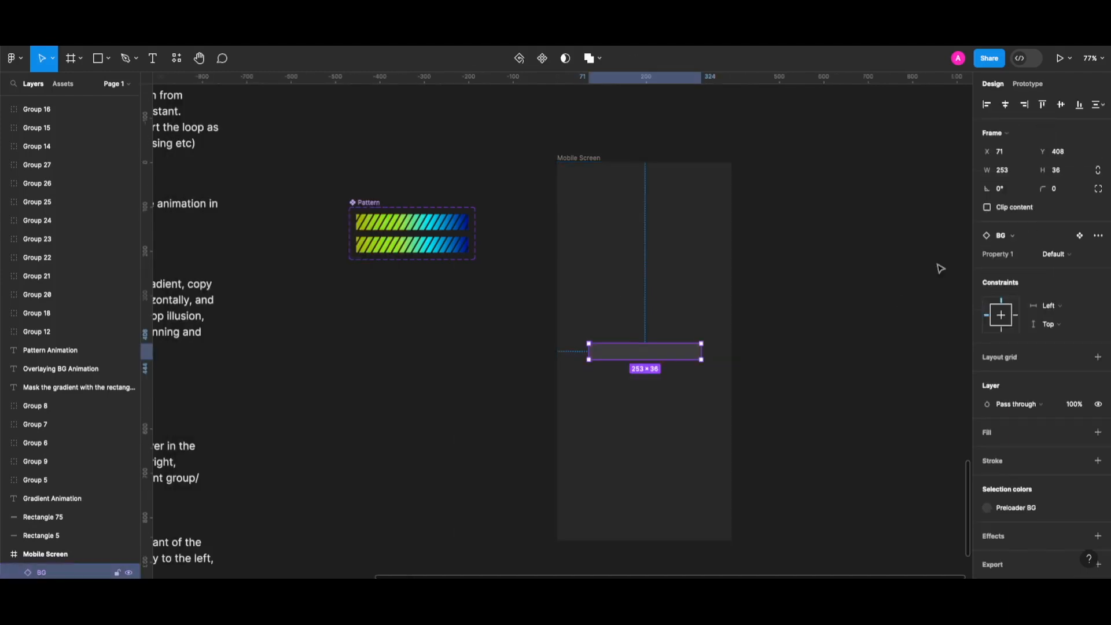
left_click(1016, 173)
key("Up")
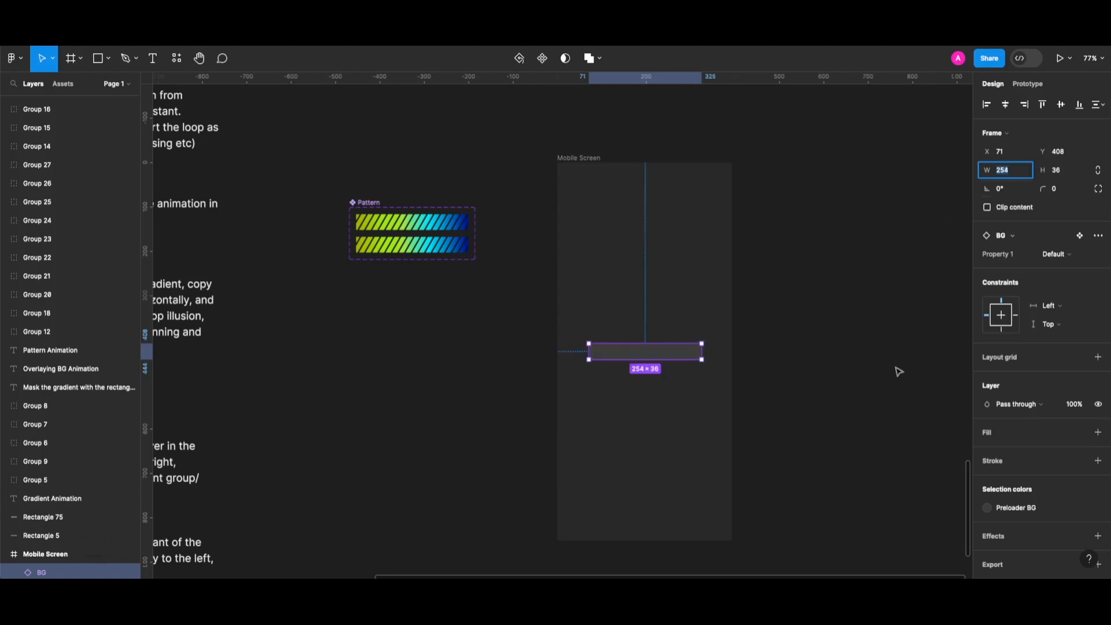
left_click(676, 422)
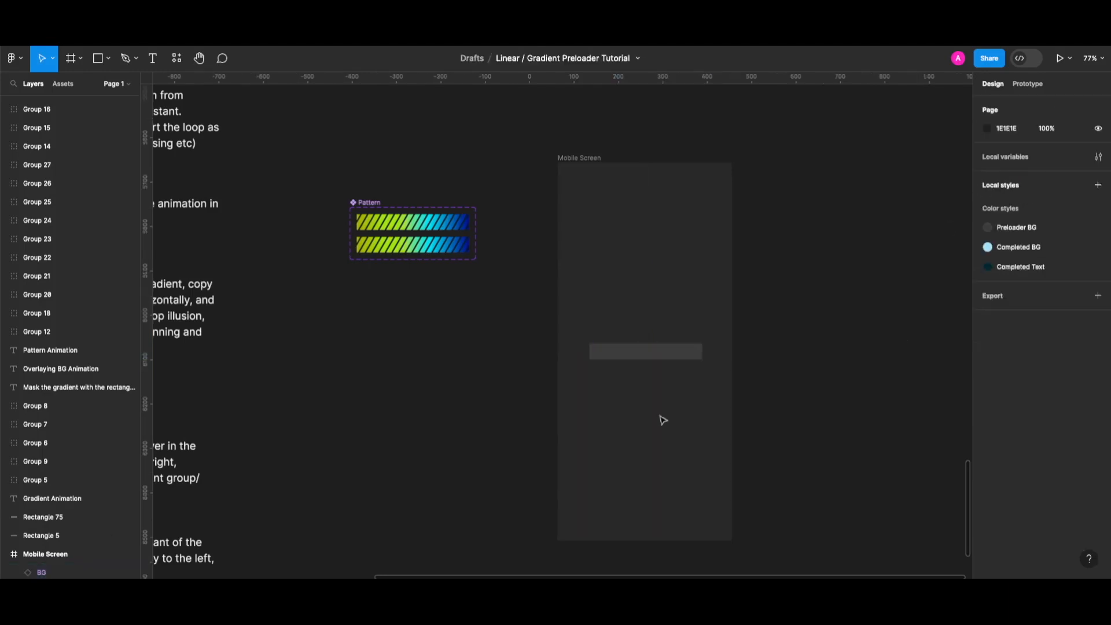
Step: Preview the Mobile Screen prototype again to check how the widened BG reveals the gradient pattern
key("shift+n")
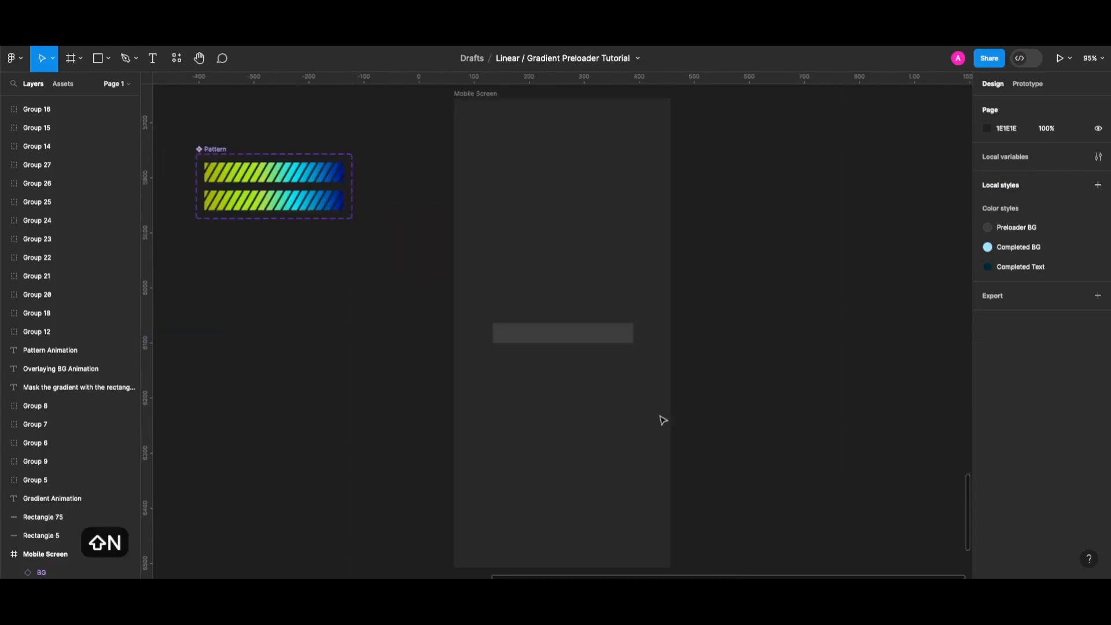
key("shift+space")
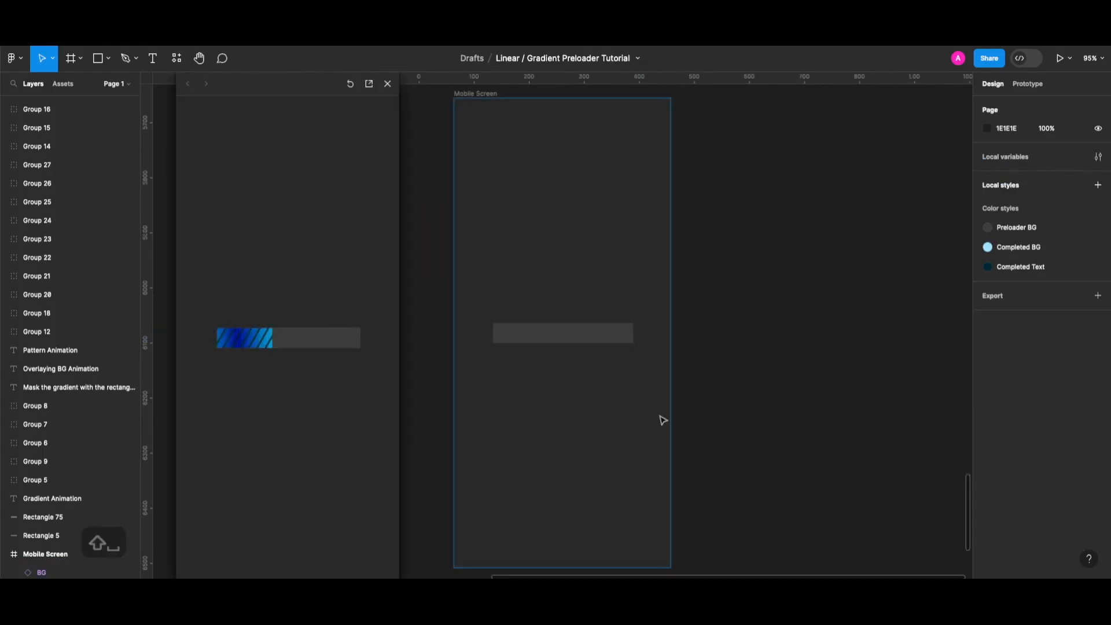